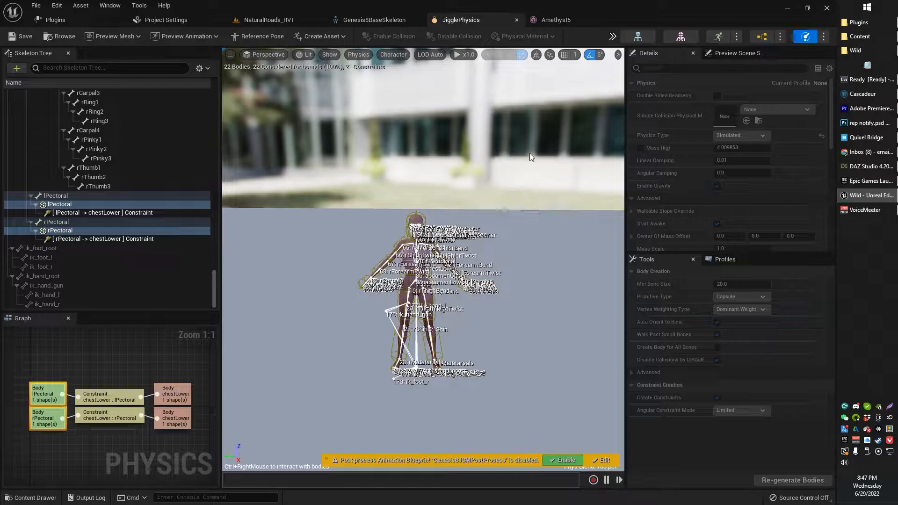
Examine the running physics simulation on the character, from the full body to a close view of the chest
scroll(509, 195, up, 2)
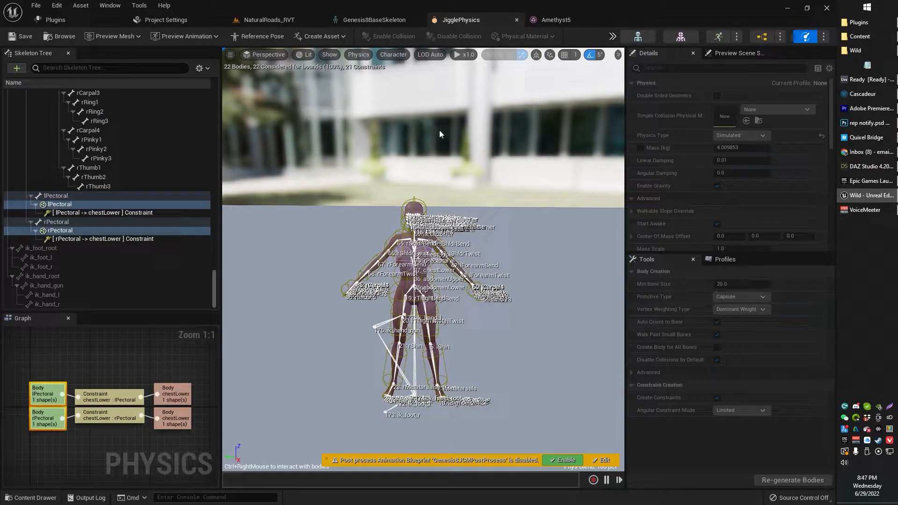
scroll(442, 141, up, 2)
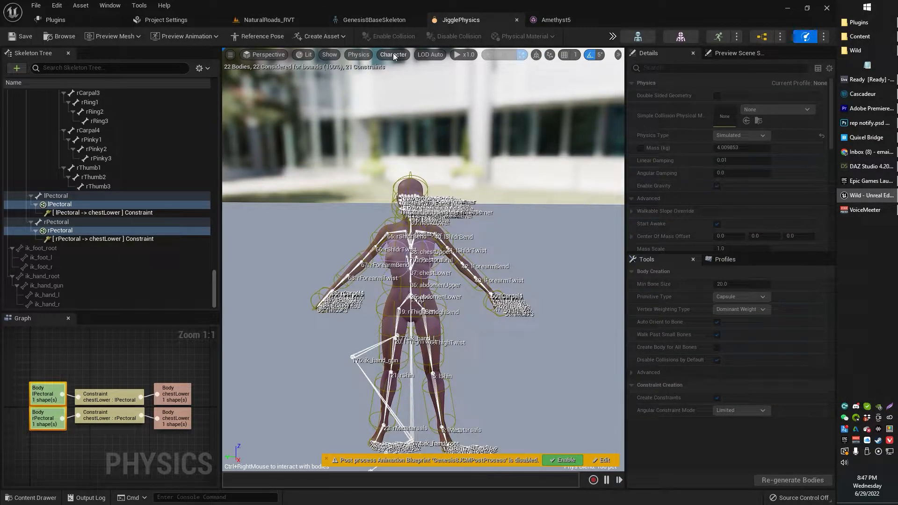
scroll(451, 119, down, 2)
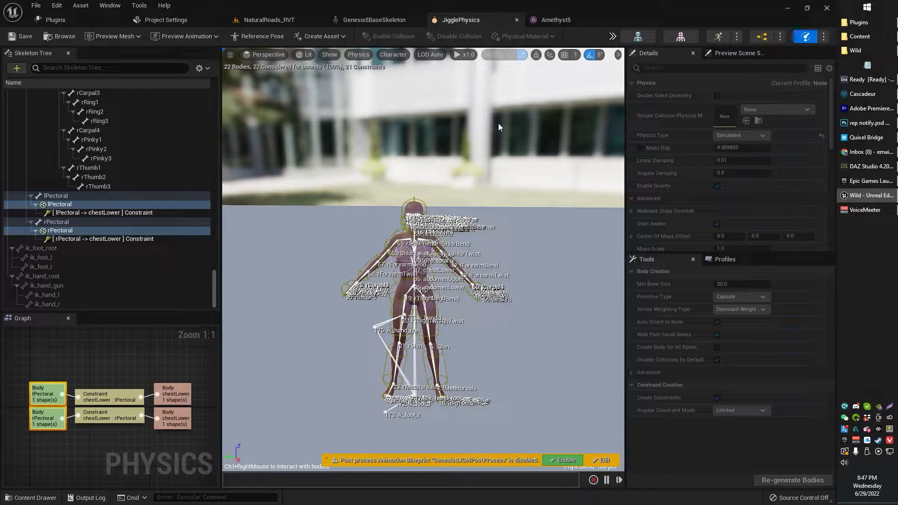
mouse_move(496, 158)
right_down()
mouse_move(501, 150)
mouse_move(489, 172)
right_up()
scroll(504, 234, up, 3)
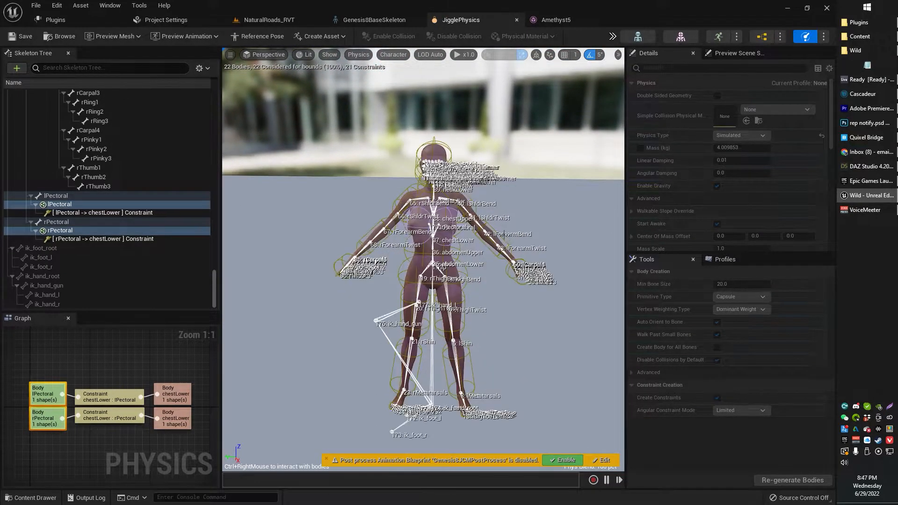
scroll(504, 233, up, 2)
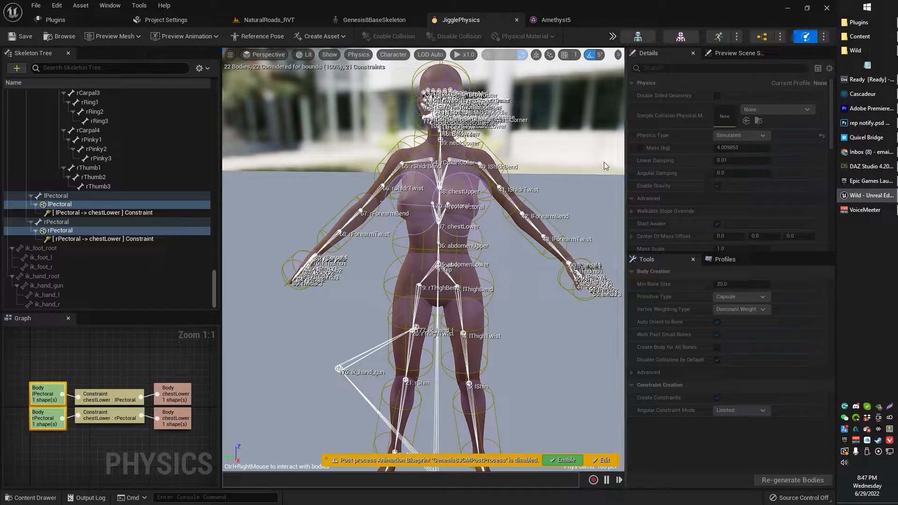
right_drag(507, 217, 516, 207)
scroll(404, 253, up, 3)
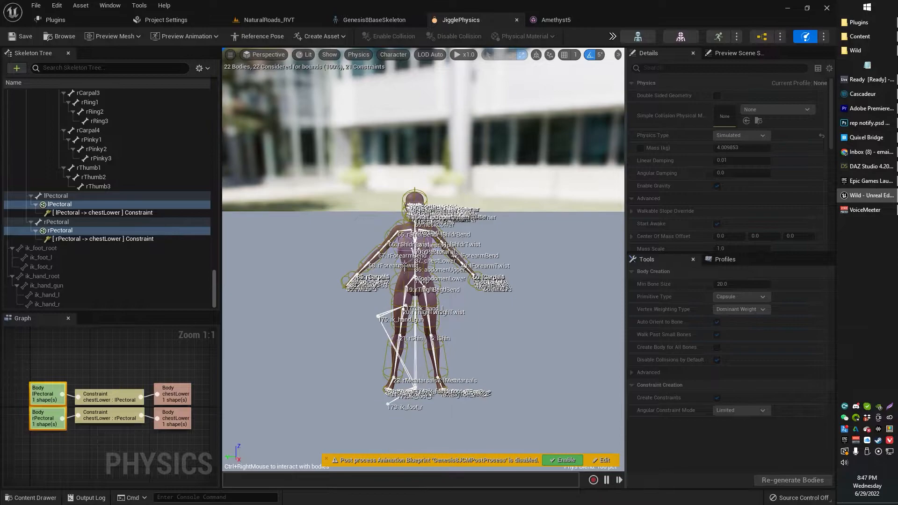
scroll(386, 242, up, 1)
scroll(369, 233, down, 1)
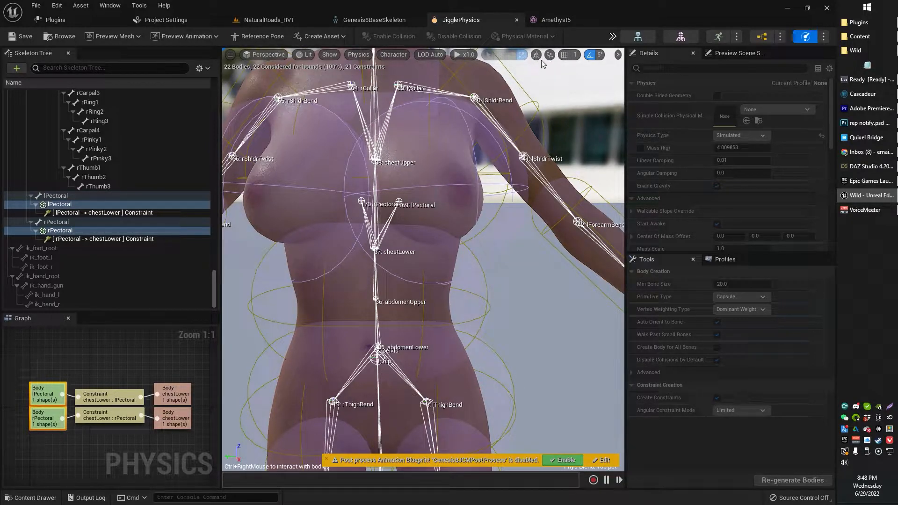
scroll(543, 324, down, 5)
scroll(465, 361, up, 3)
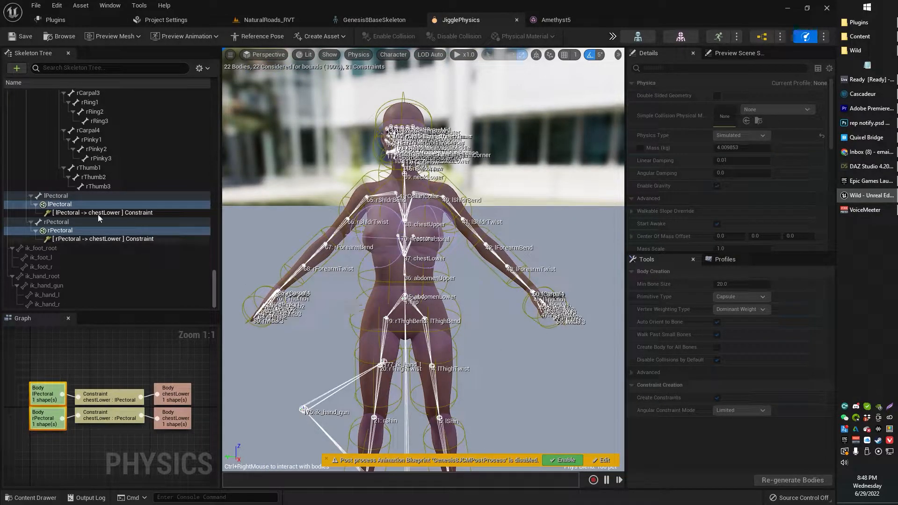
Hide the bones in the skeleton tree, leaving only the physics bodies and constraints listed
scroll(103, 187, up, 8)
scroll(114, 157, up, 10)
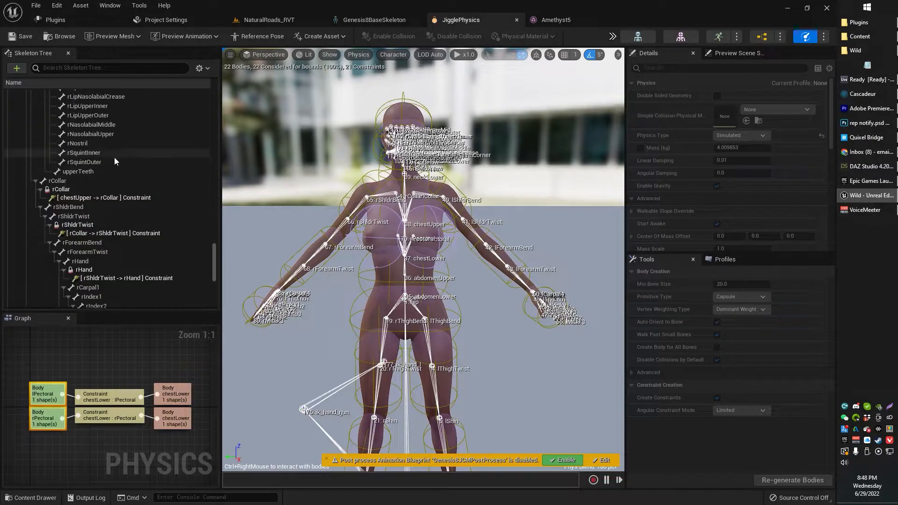
scroll(156, 174, up, 3)
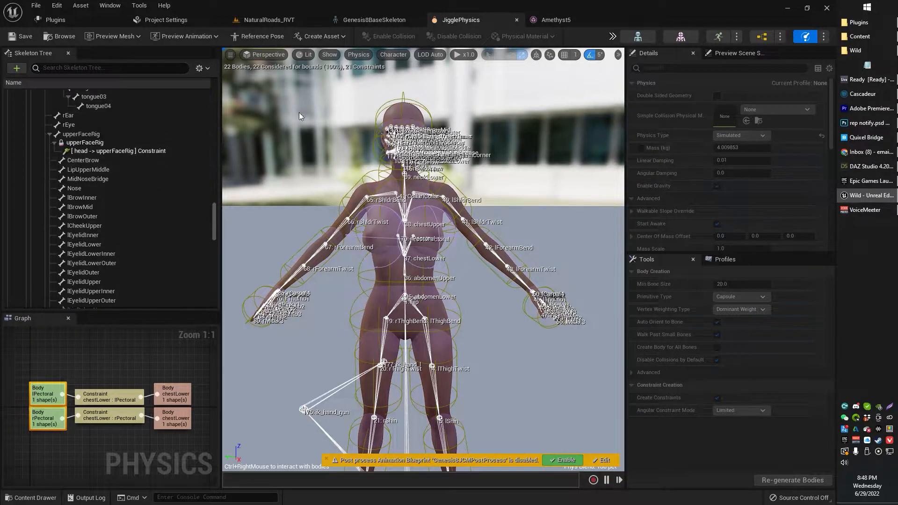
drag(214, 222, 191, 85)
click(201, 68)
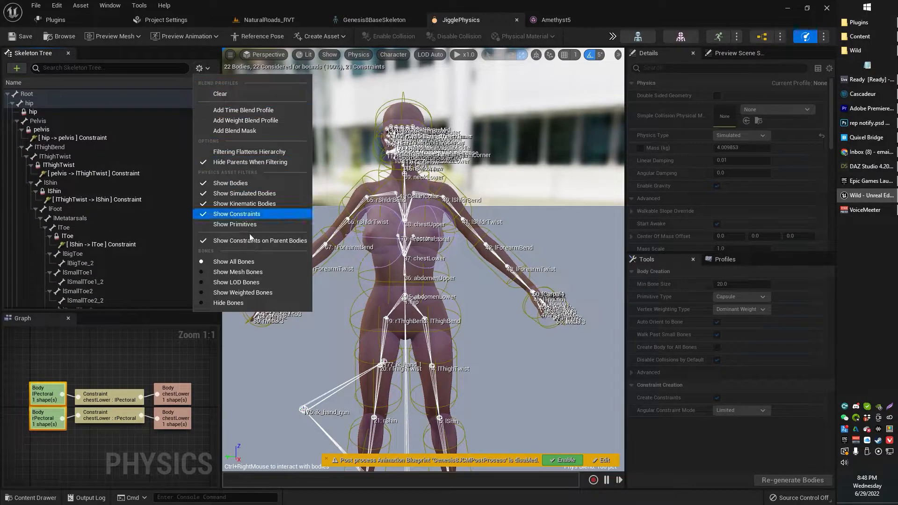
click(229, 303)
Select the lPectoral and rPectoral bodies together and frame them in the viewport
scroll(156, 205, down, 5)
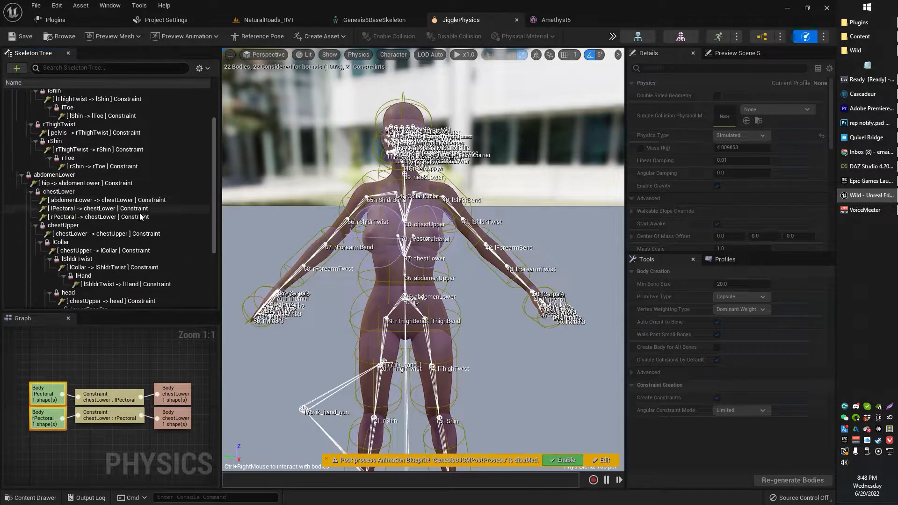
scroll(154, 178, up, 3)
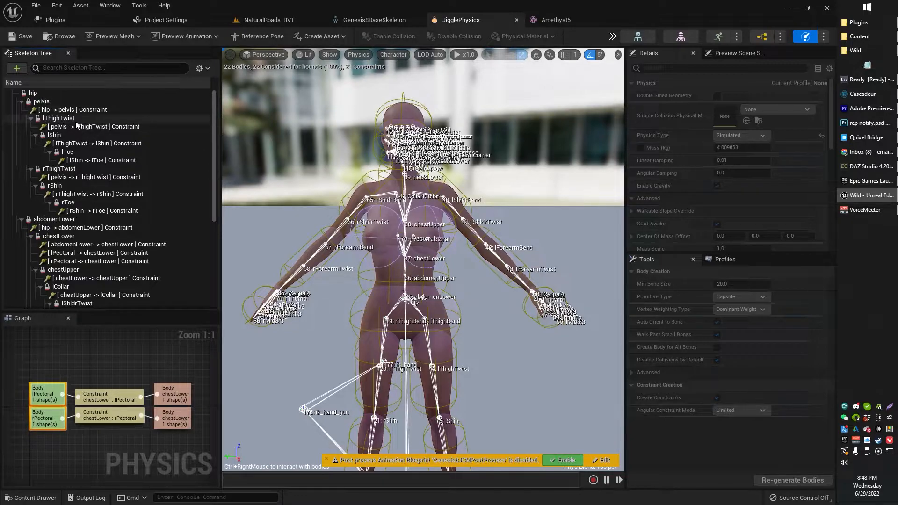
scroll(113, 195, down, 4)
scroll(114, 194, down, 2)
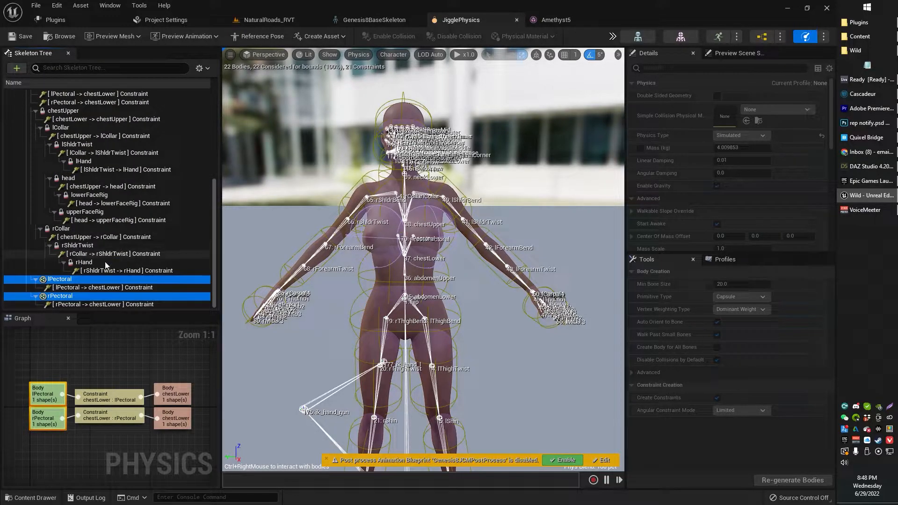
click(67, 293)
ctrl+click(59, 279)
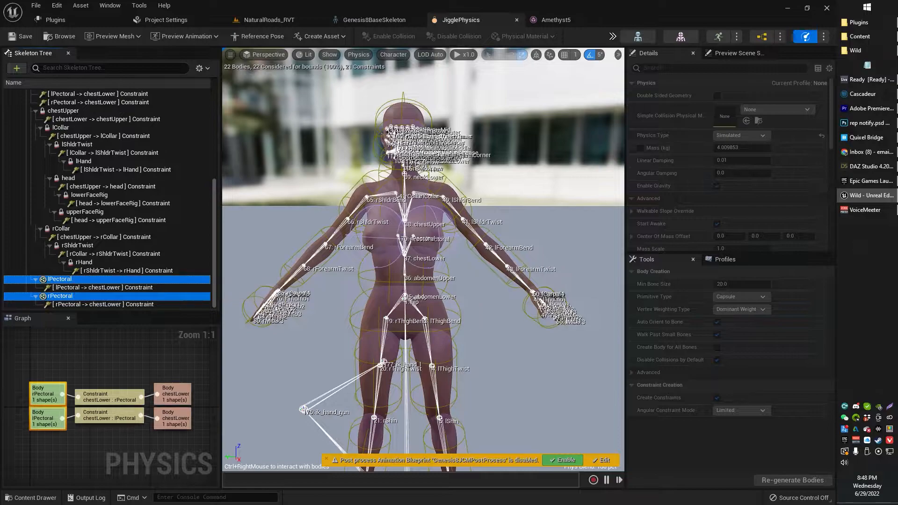
key(f)
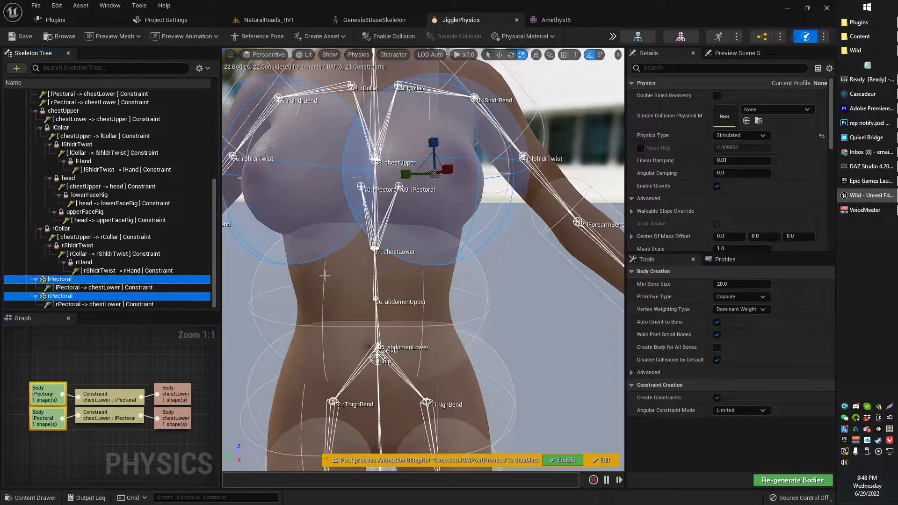
Repeatedly stop and restart the simulation with both pectoral bodies selected to preview their jiggle
key(s)
key(s)
key(s)
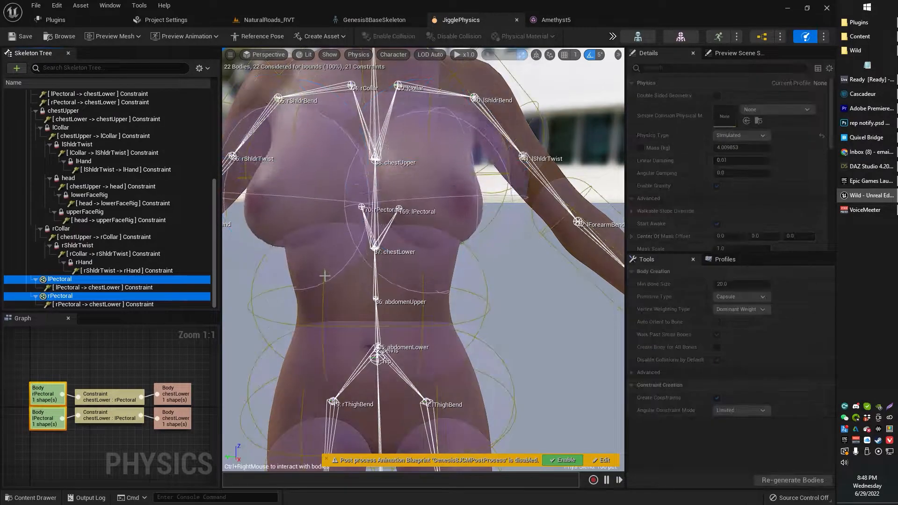
key(s)
key(s)
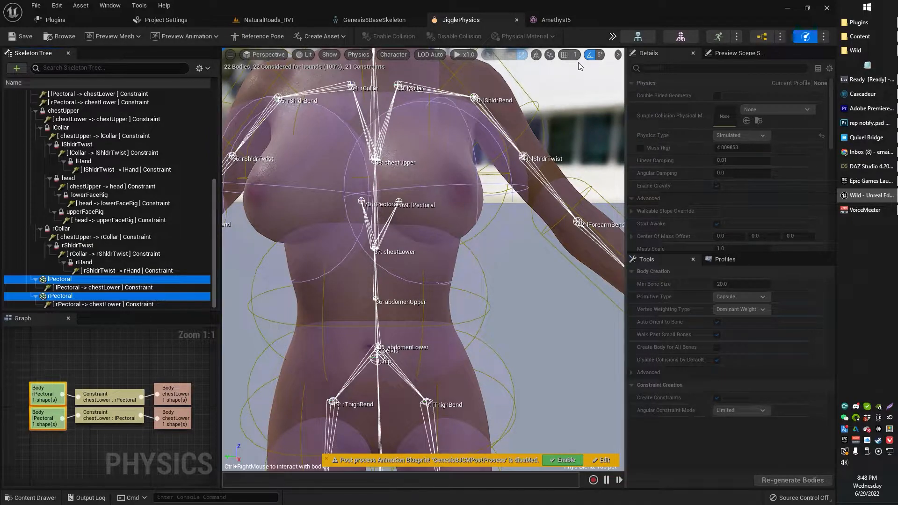
key(s)
click(613, 36)
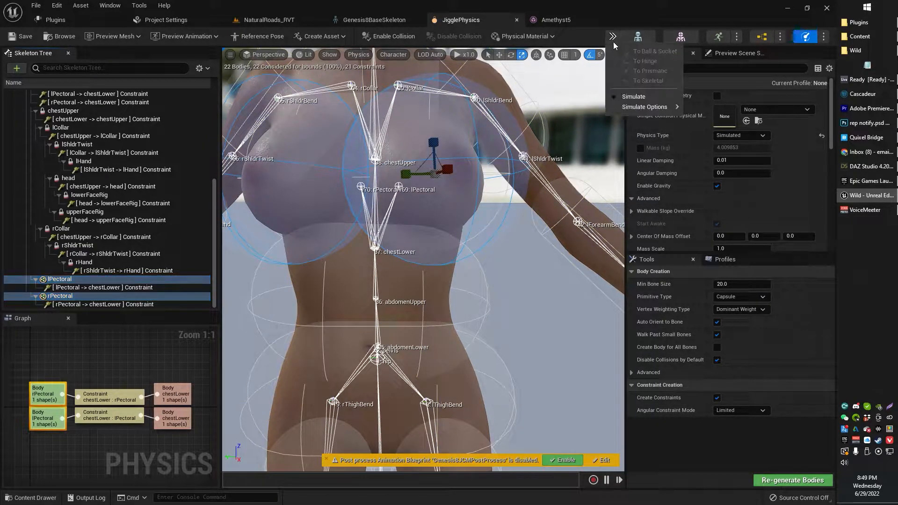
click(631, 98)
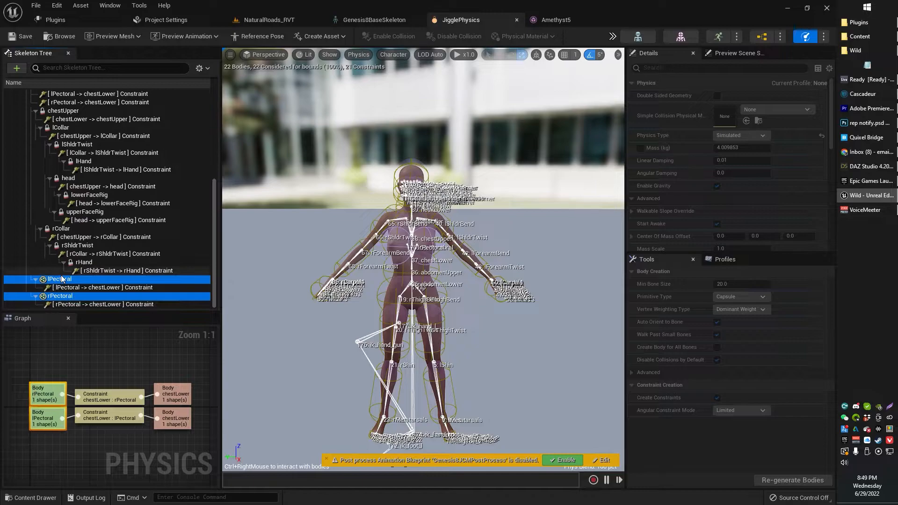
Clear the body selection, run the physics simulation with nothing selected, and stop it
key(Escape)
click(500, 81)
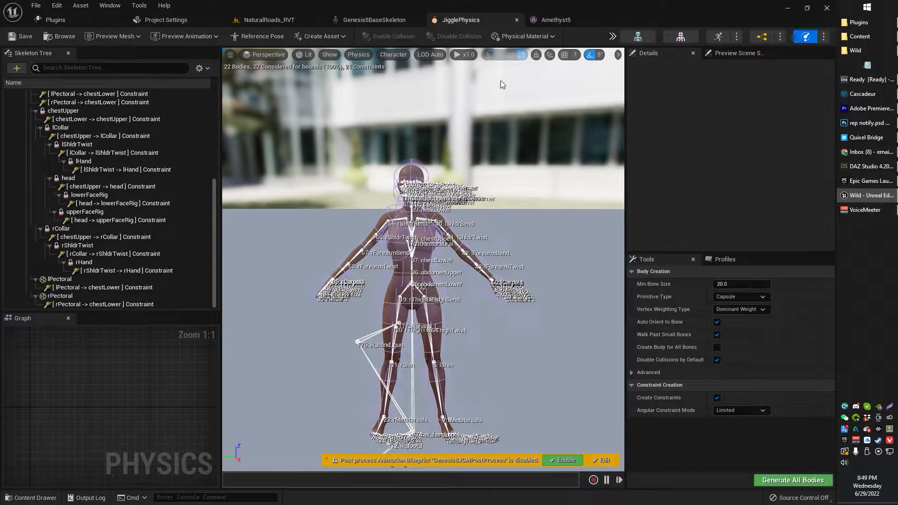
click(613, 37)
click(639, 97)
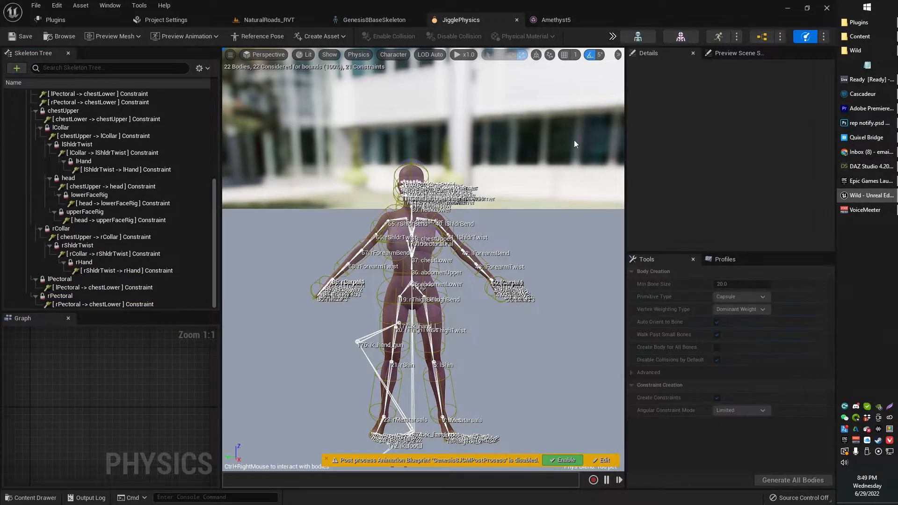
click(638, 97)
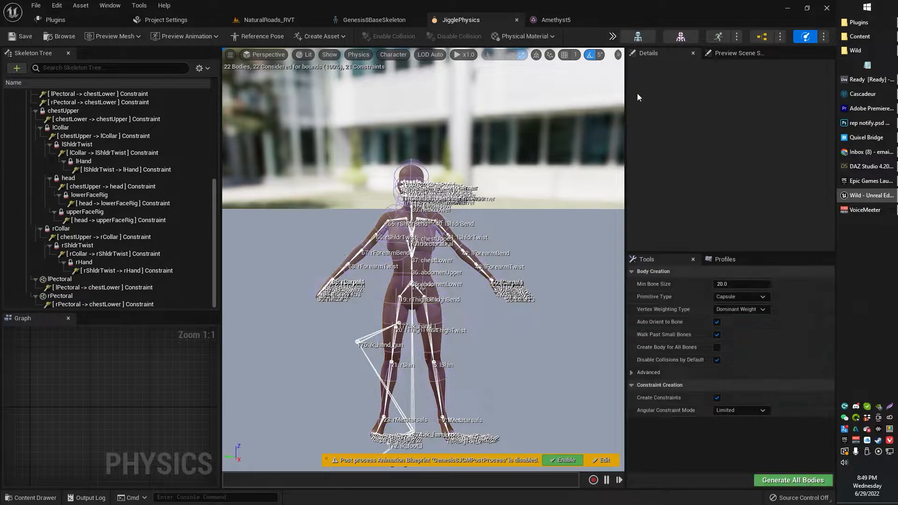
Select the hip body, run the simulation to preview its effect on the whole character, and stop it
scroll(161, 134, up, 6)
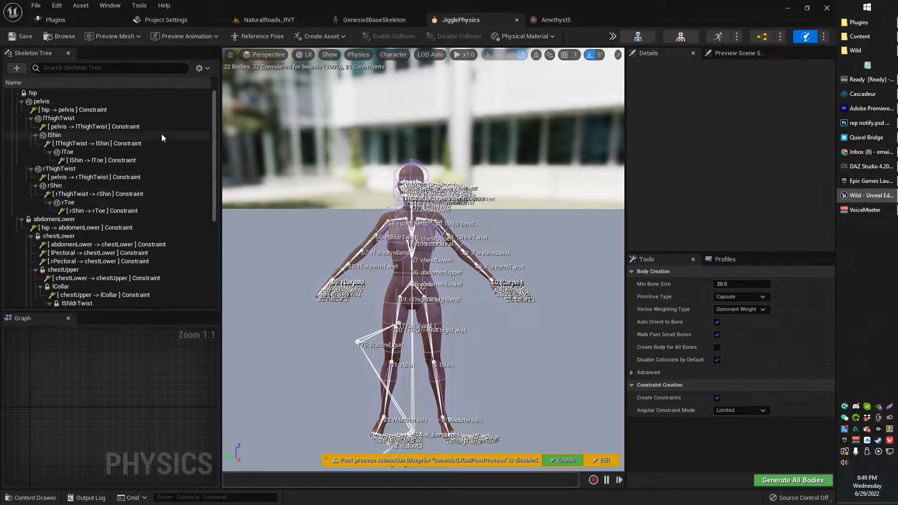
click(33, 93)
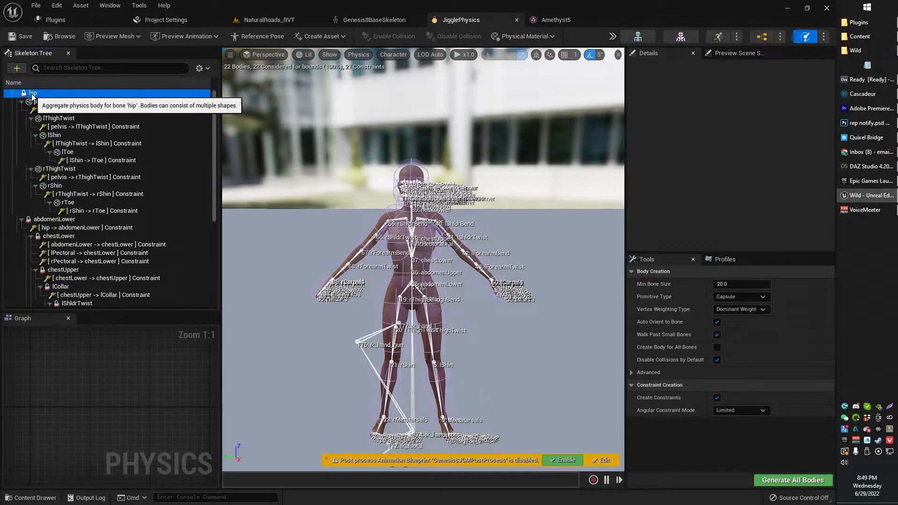
click(613, 37)
click(633, 97)
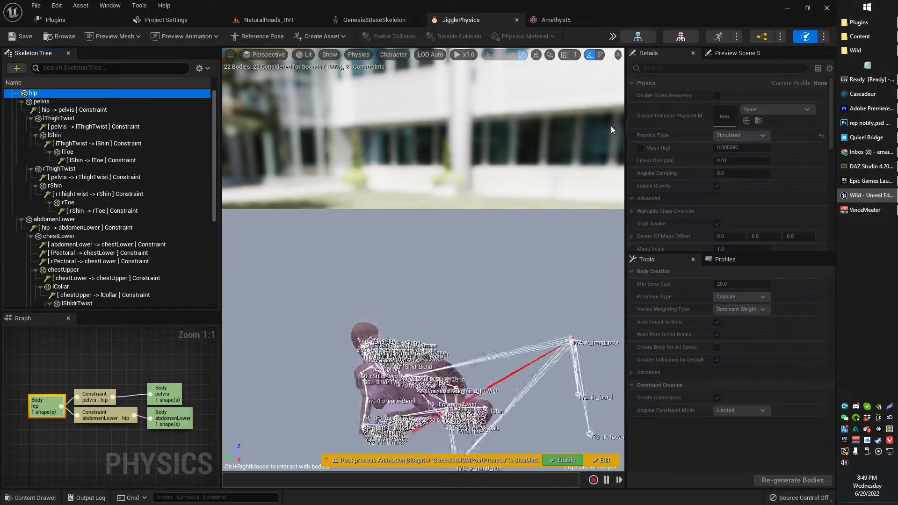
click(613, 37)
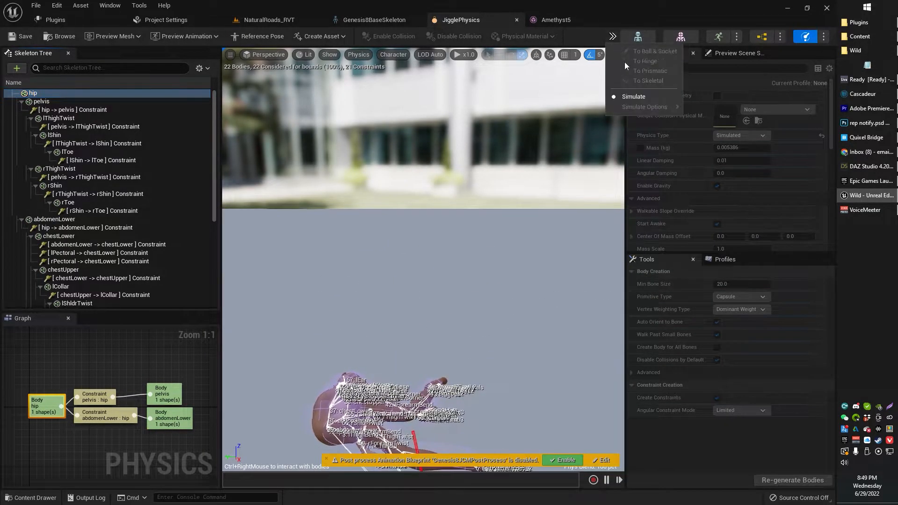
click(641, 97)
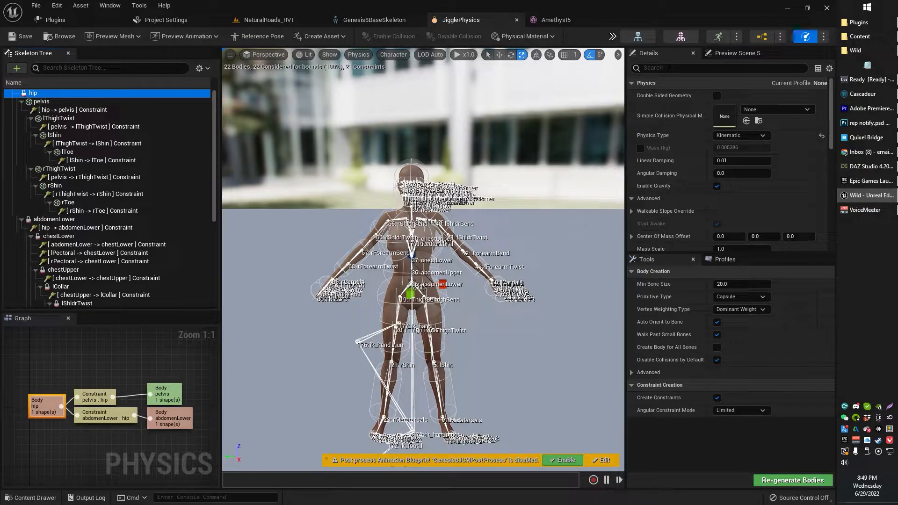
Reselect and frame the lPectoral and rPectoral bodies, simulate them while pulling on the chest, and stop the simulation
scroll(187, 252, down, 10)
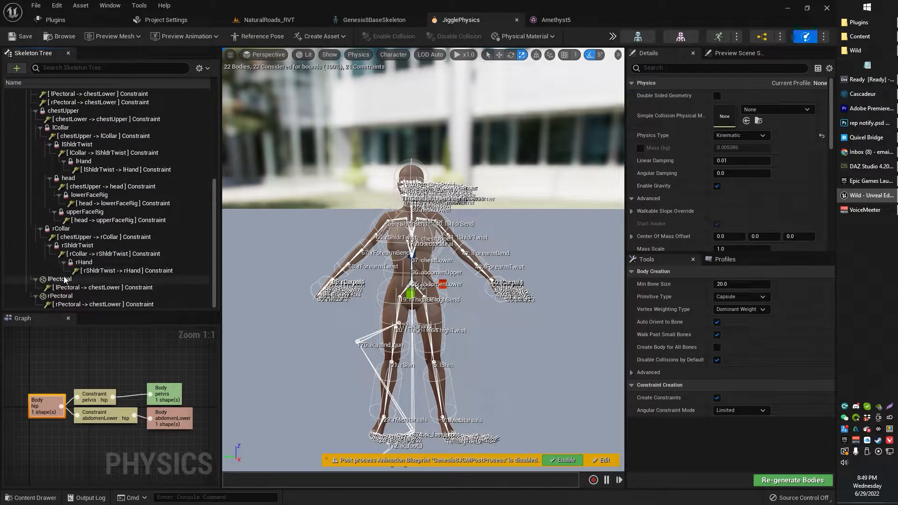
click(70, 279)
ctrl+click(60, 296)
key(f)
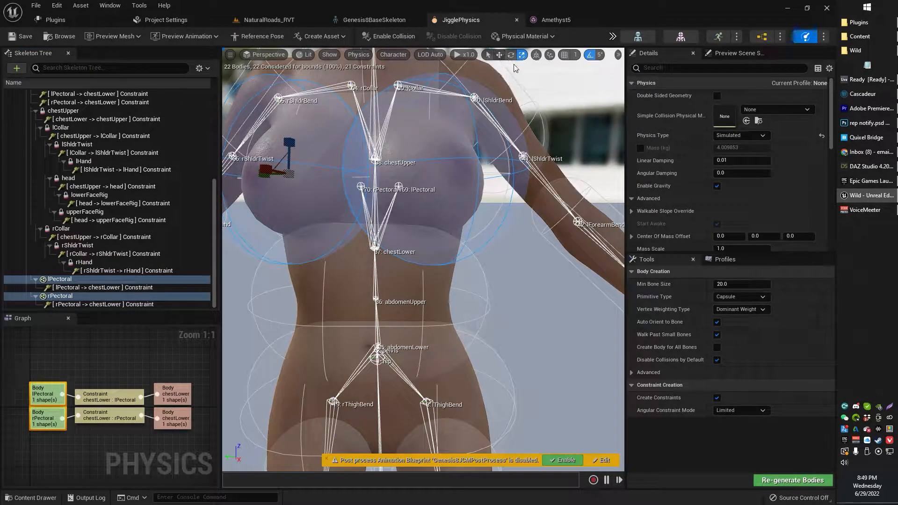
key(alt+s)
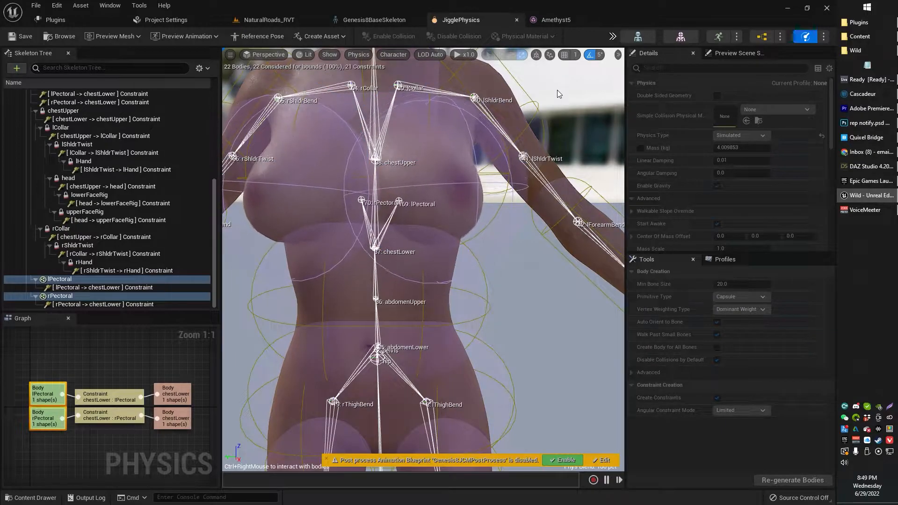
ctrl+right_drag(440, 162, 234, 187)
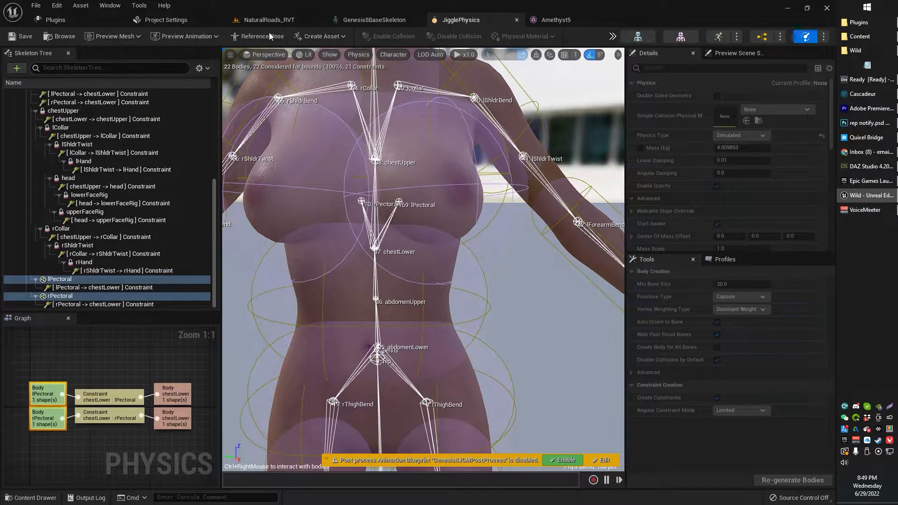
key(s)
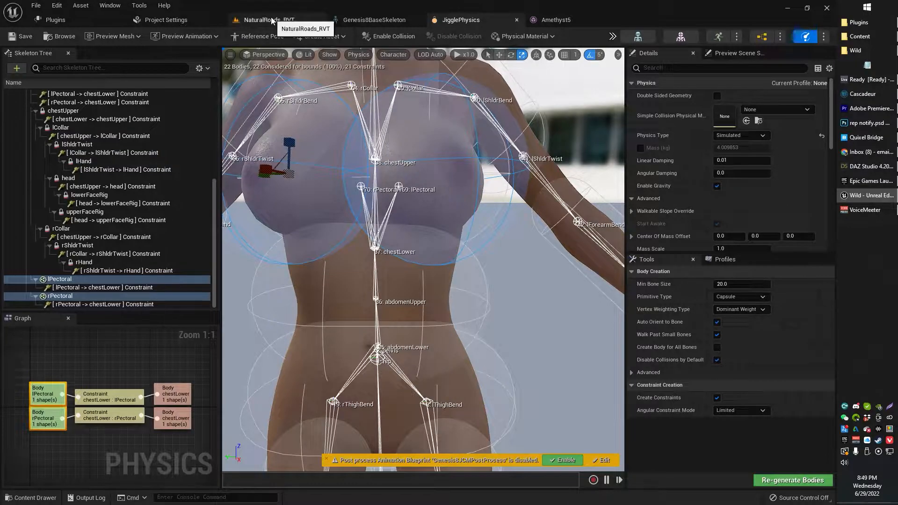
Select the lPectoral body alone in the skeleton tree and check its Physics Type setting
click(96, 280)
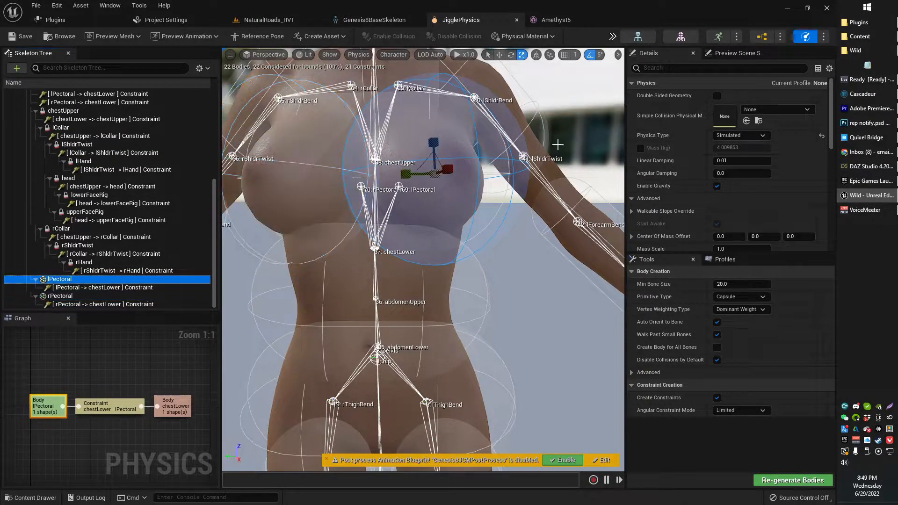
click(743, 137)
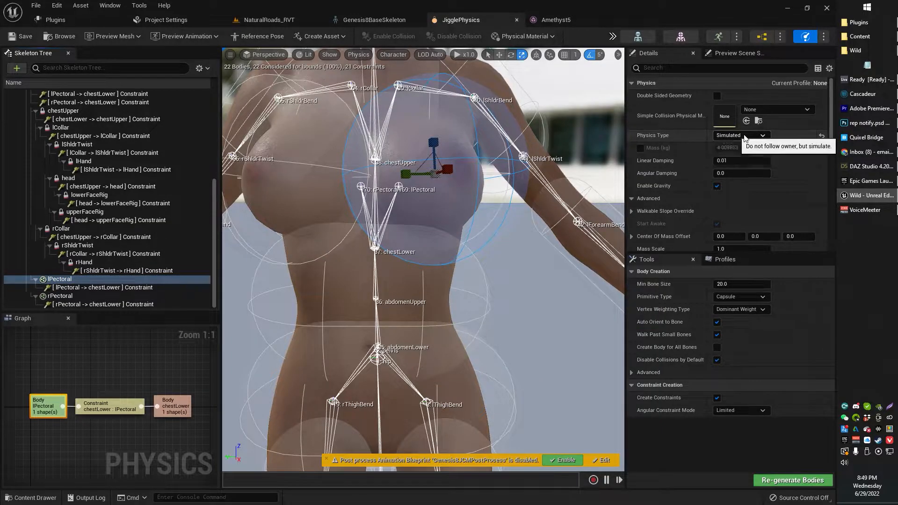
Switch to the NaturalRoads_RVT level, play it, and move in close to the animated characters to examine their jiggle
click(233, 20)
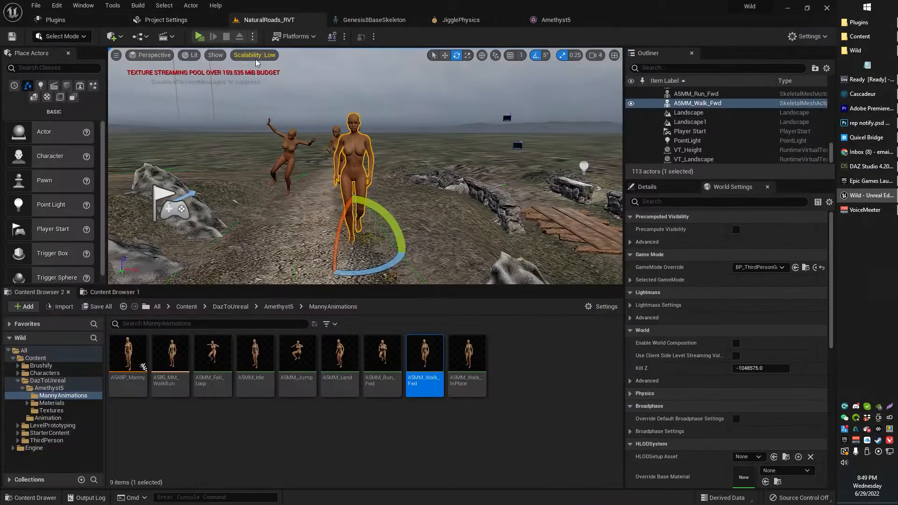
key(w)
right_drag(328, 141, 295, 181)
key(s)
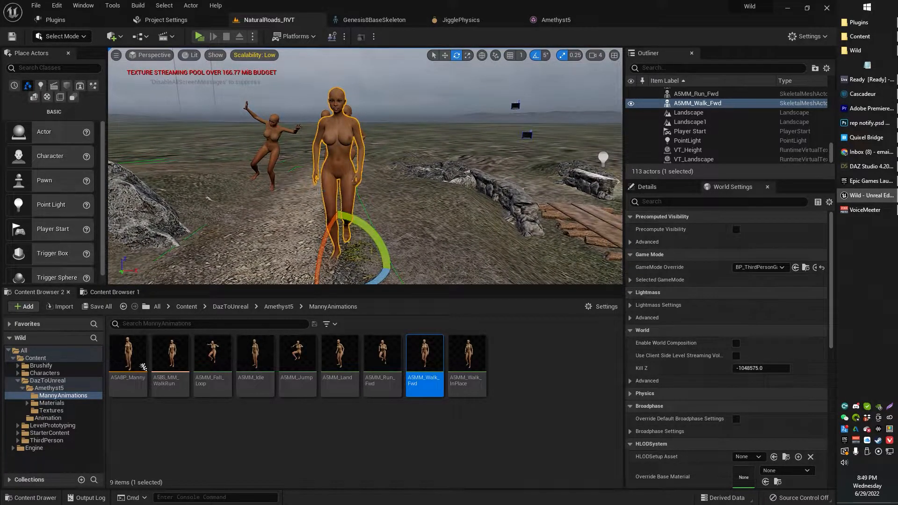
key(alt+p)
click(397, 218)
key(w)
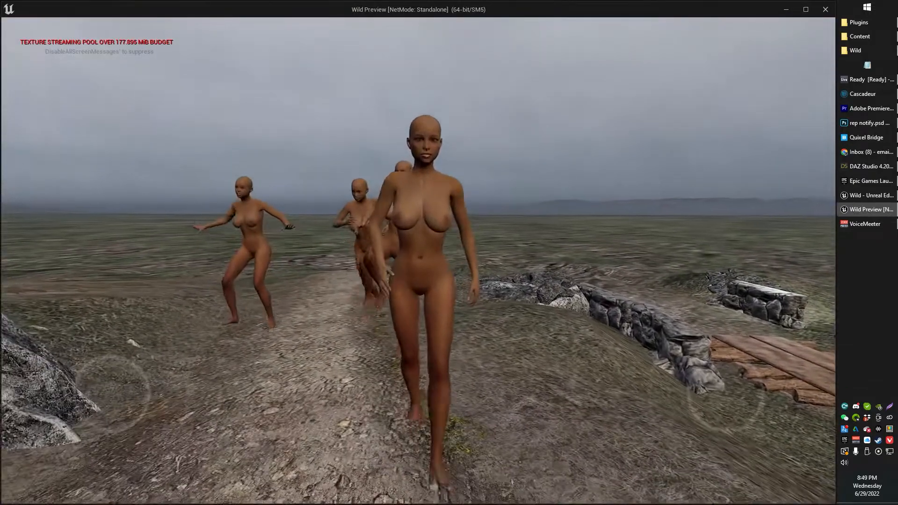
key(w)
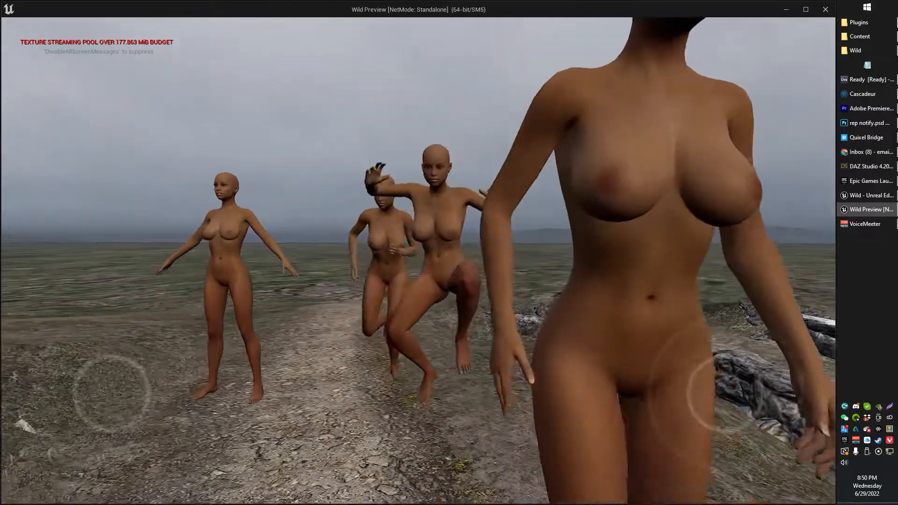
key(w)
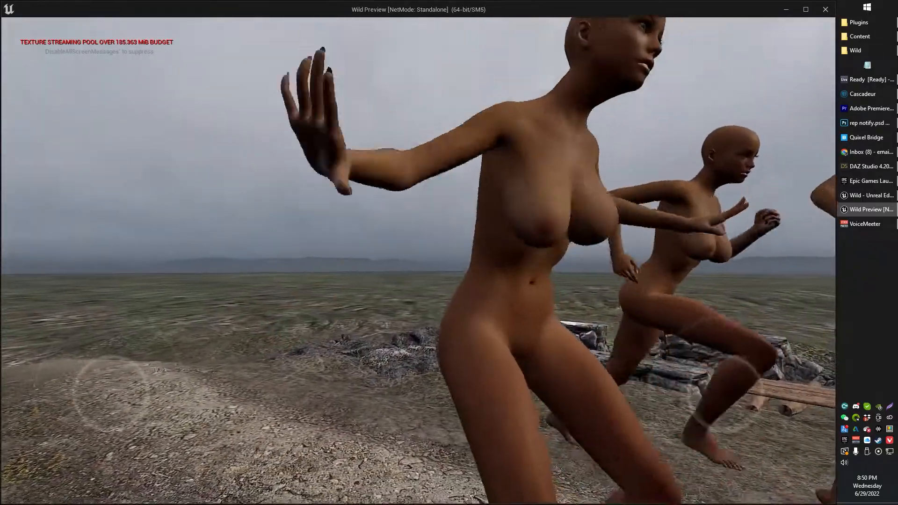
Back away from the walking character to watch the whole group's motion, and end the play session
key(s)
key(s)
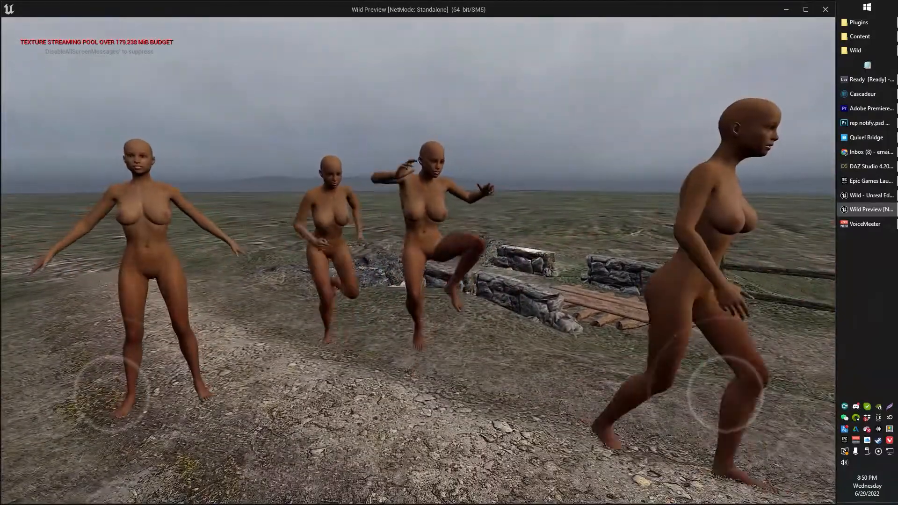
key(s)
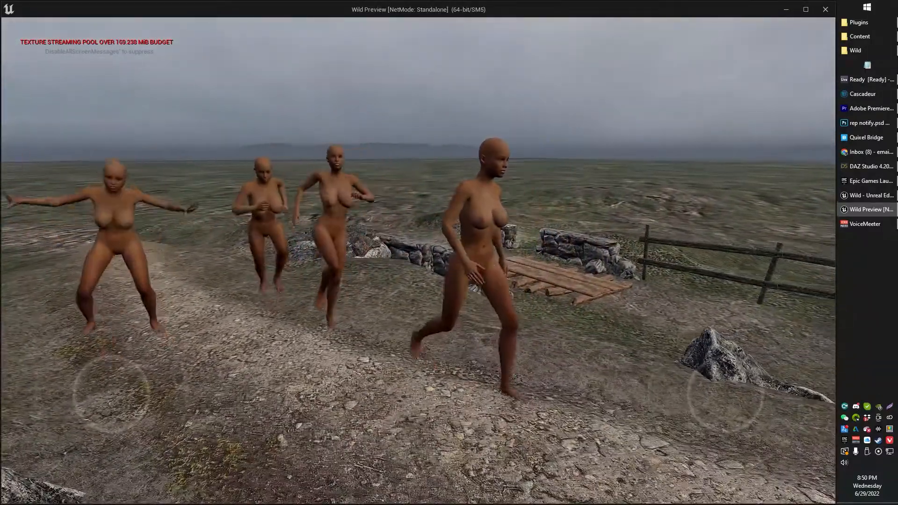
key(s)
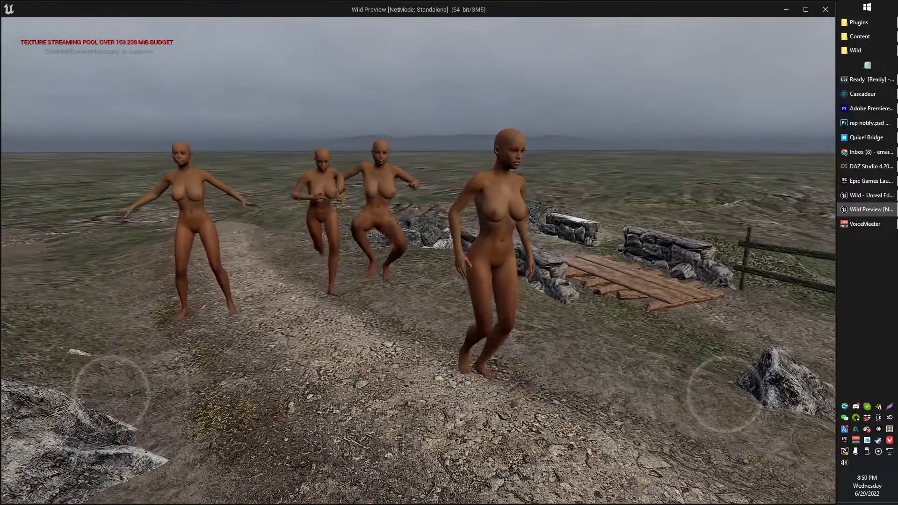
key(s)
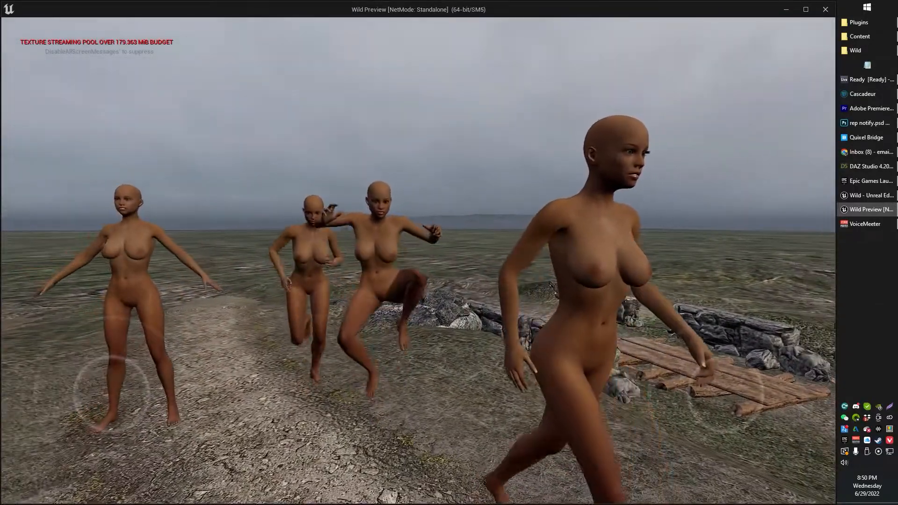
key(s)
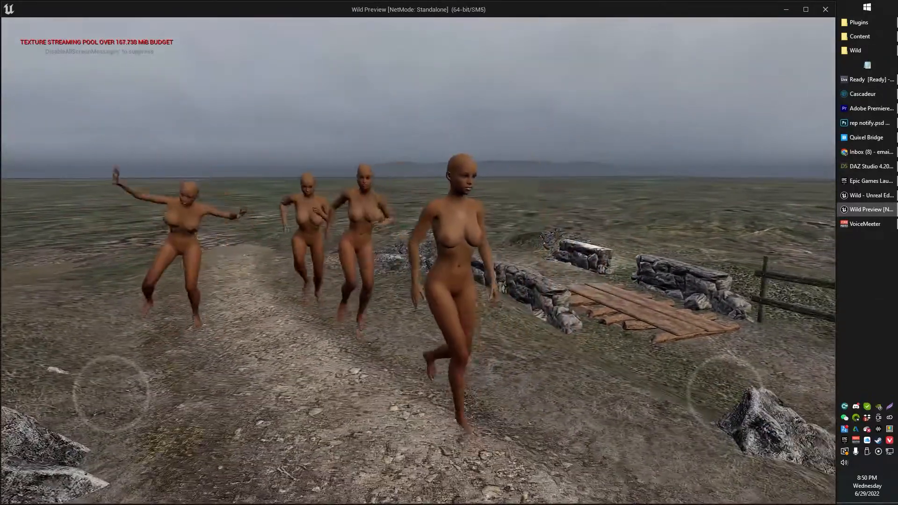
key(Escape)
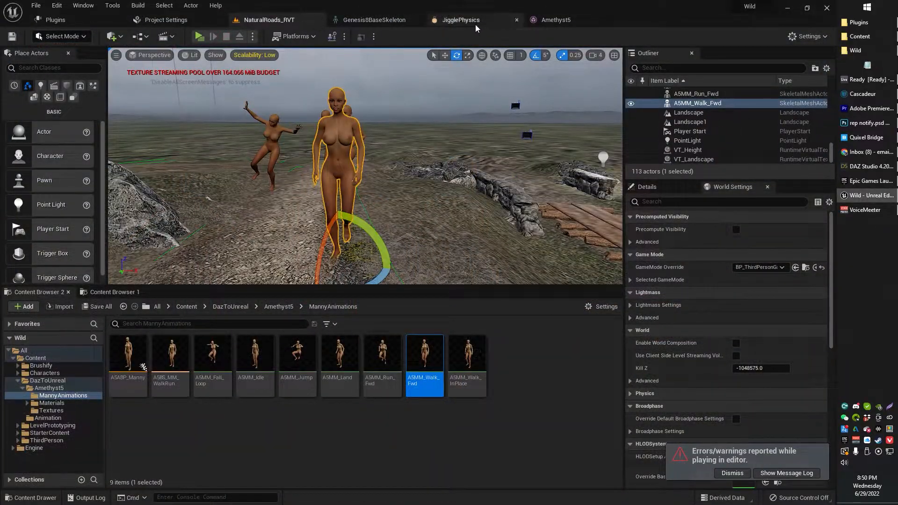
Return to the JigglePhysics asset, select the pelvis body, and start the physics simulation
click(475, 23)
right_drag(522, 181, 523, 222)
right_drag(488, 191, 490, 159)
key(w)
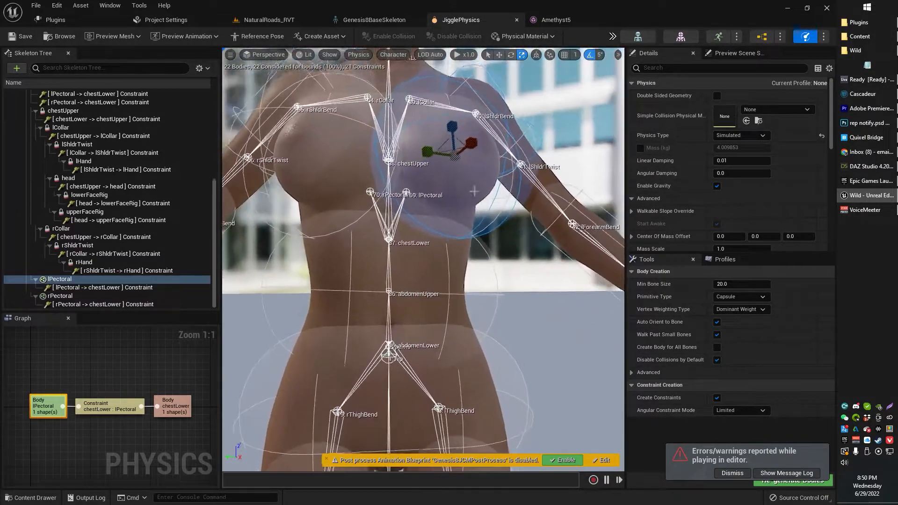
right_drag(516, 360, 496, 398)
click(528, 309)
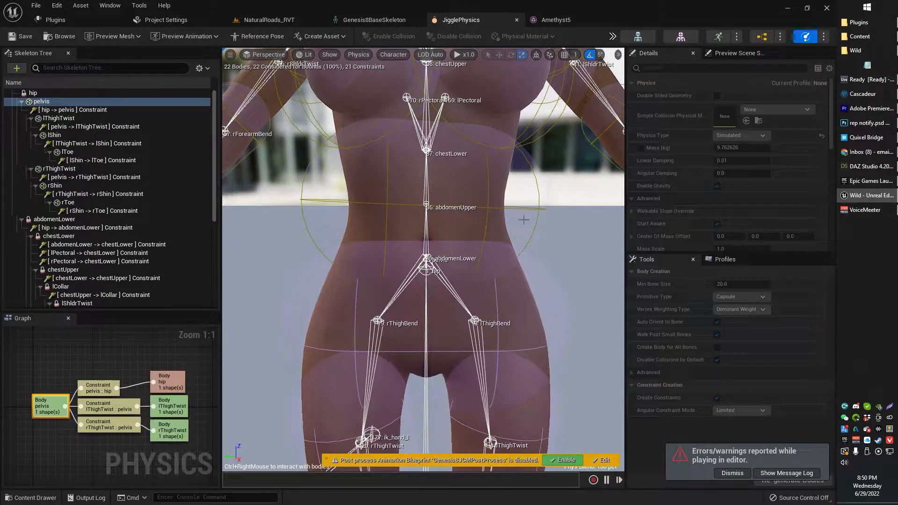
Pull on the simulated character's lower body, inspect how the pelvis and legs react, and stop the simulation
scroll(551, 327, down, 6)
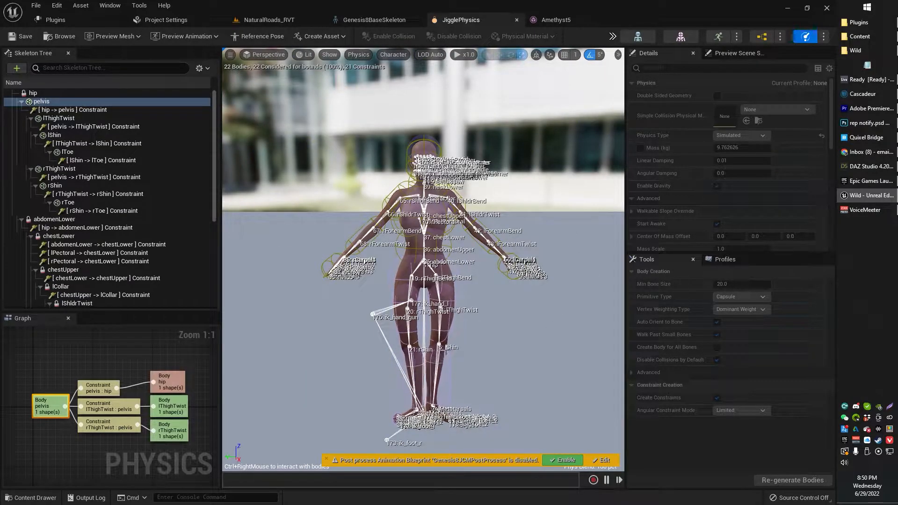
ctrl+right_drag(444, 329, 443, 292)
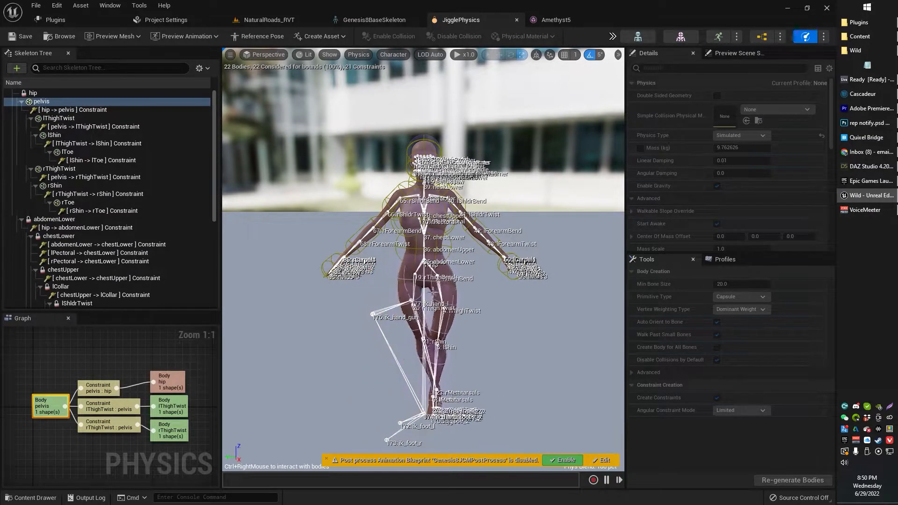
scroll(443, 290, up, 4)
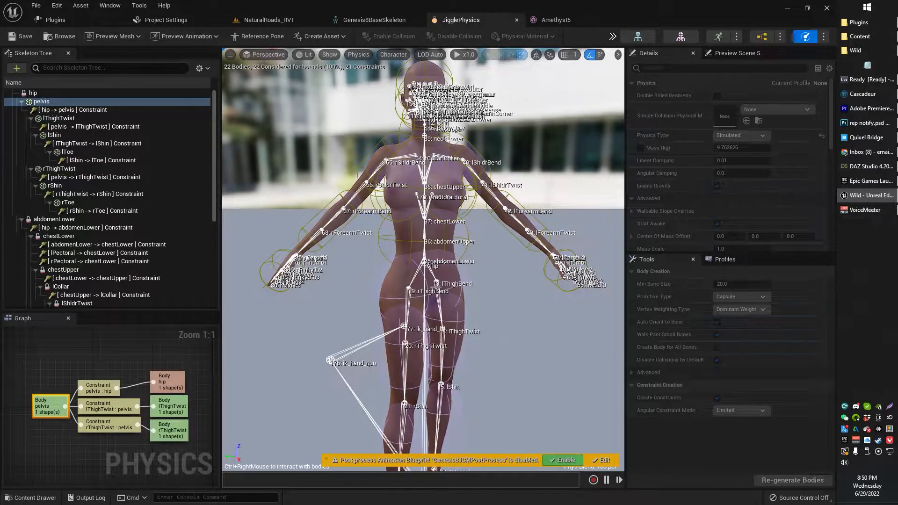
scroll(416, 292, up, 3)
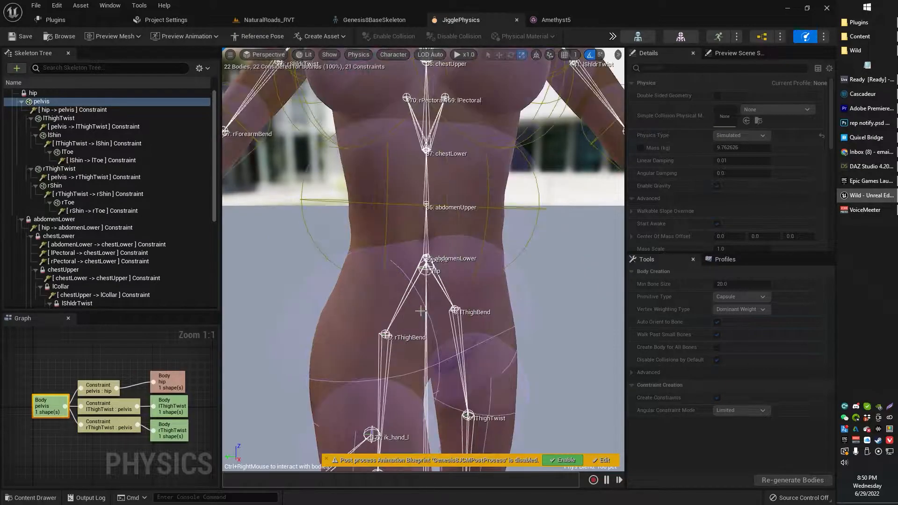
scroll(435, 304, down, 3)
key(alt+s)
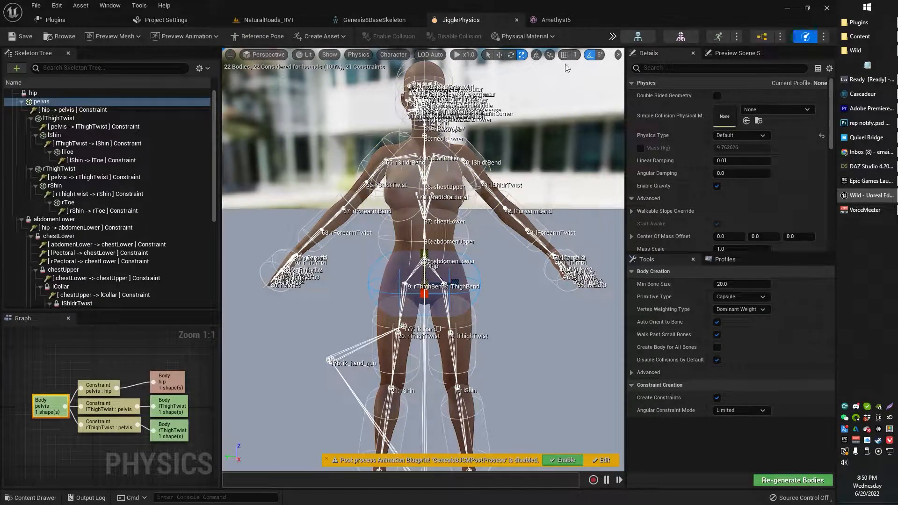
scroll(395, 103, up, 3)
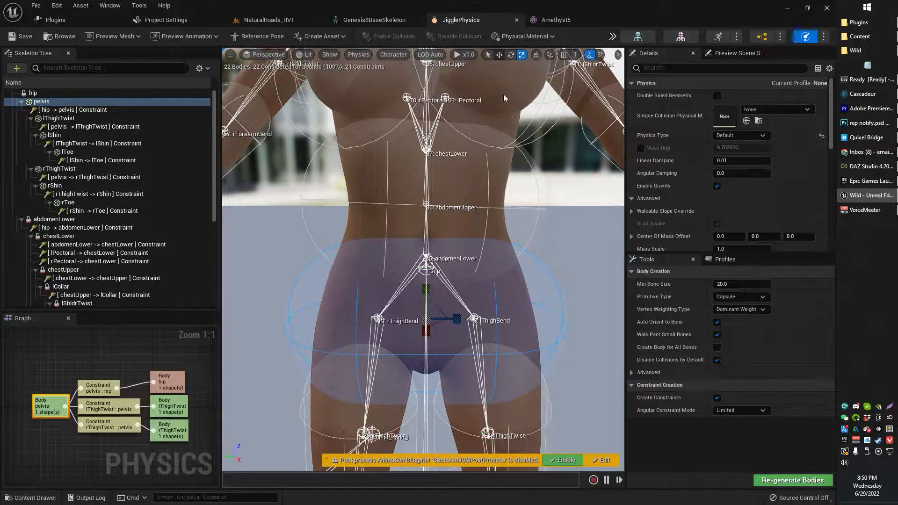
scroll(447, 148, down, 4)
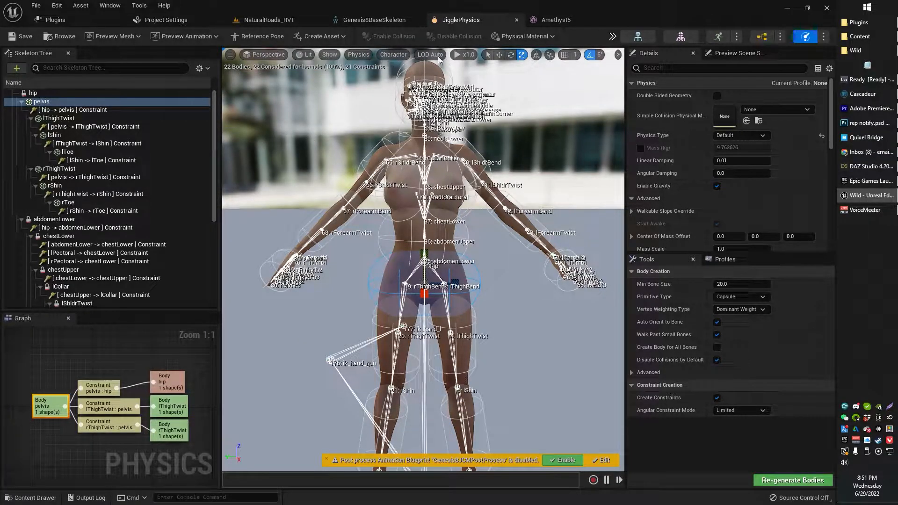
scroll(450, 139, up, 4)
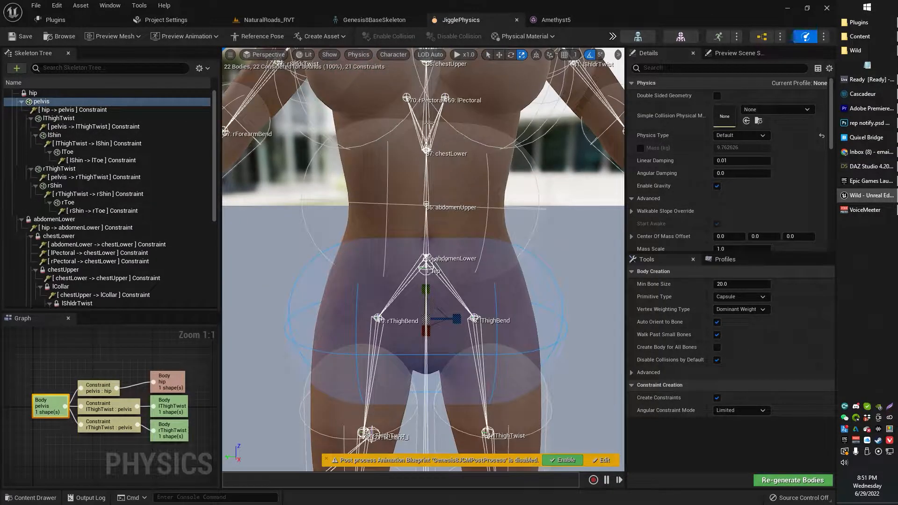
scroll(474, 160, down, 4)
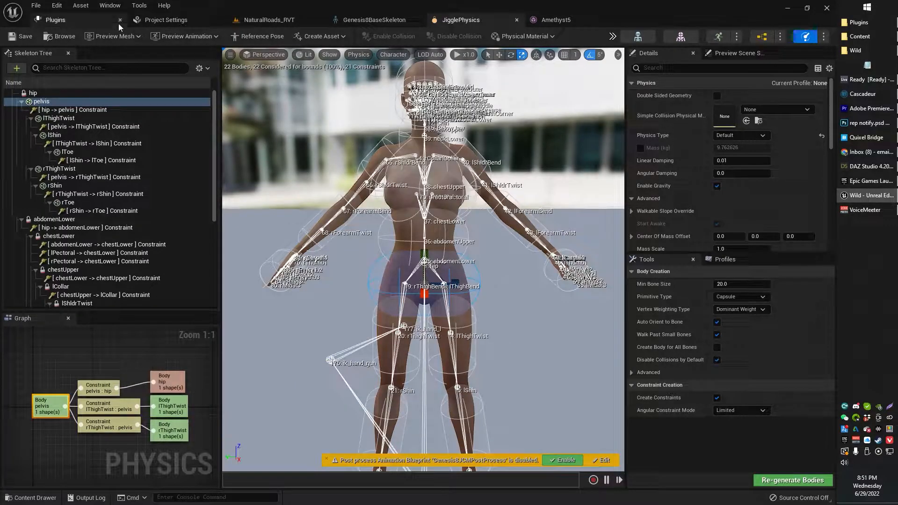
Show the Amethyst5 folder from the NaturalRoads_RVT level and view the Physics Asset creation options for the Amethyst5 skeletal mesh
click(269, 20)
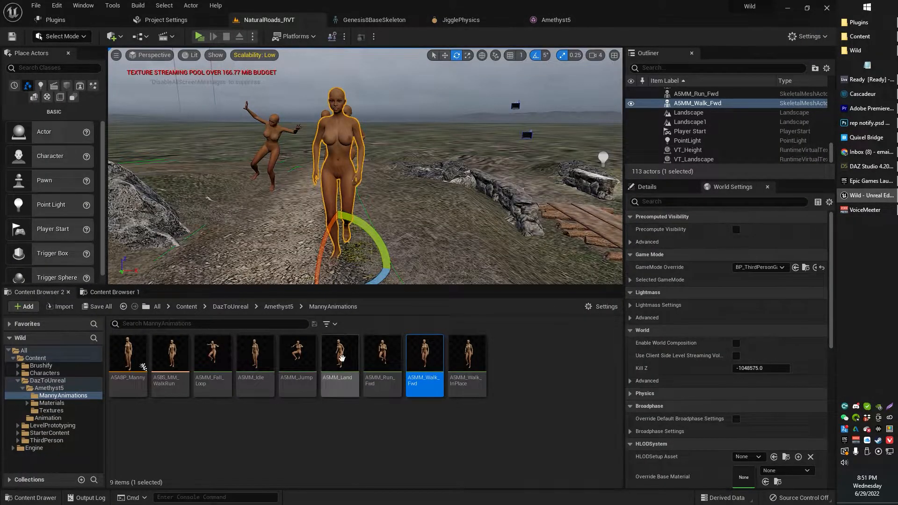
click(272, 307)
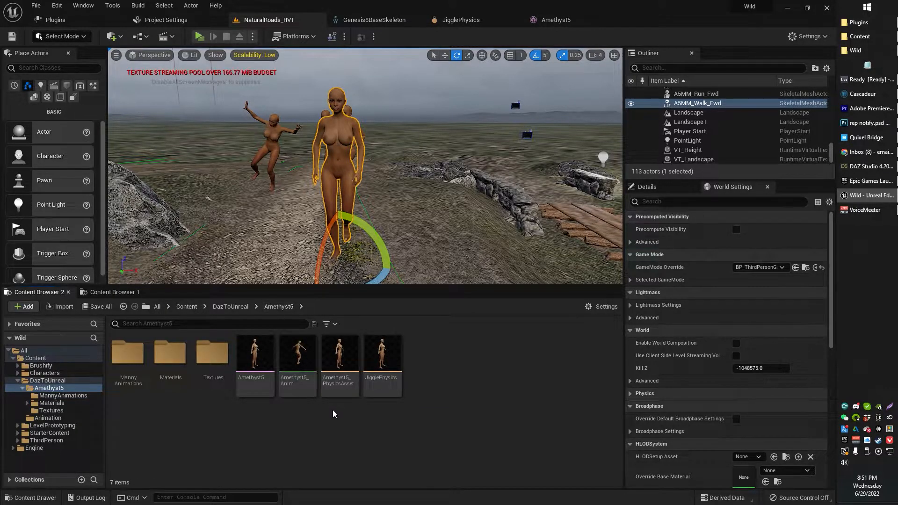
click(340, 362)
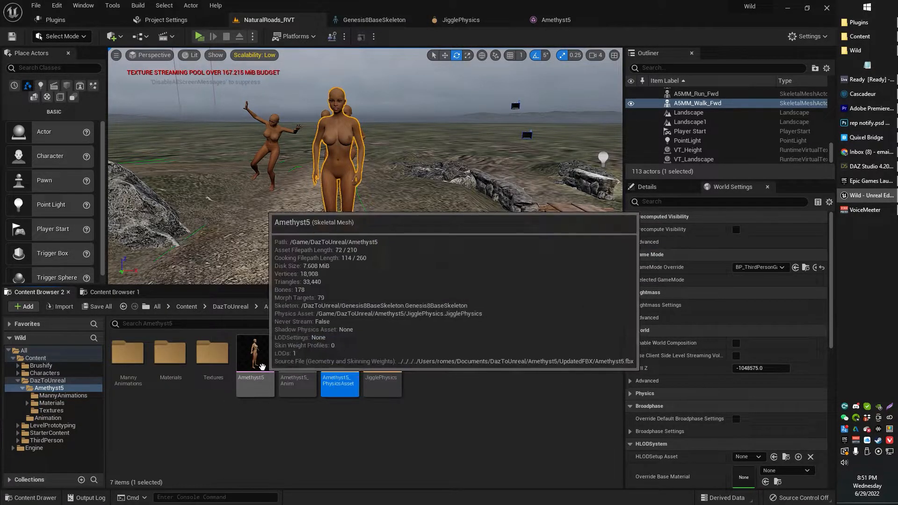
right_click(262, 367)
mouse_move(330, 78)
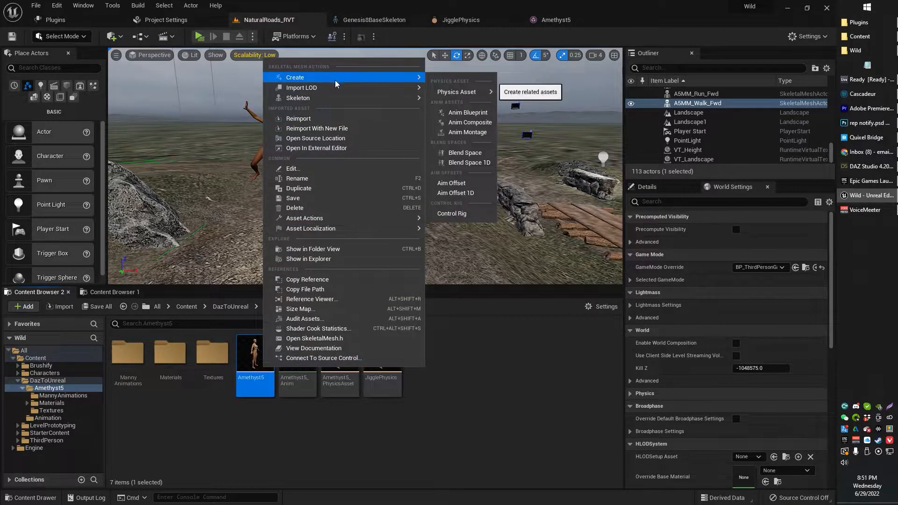
mouse_move(461, 91)
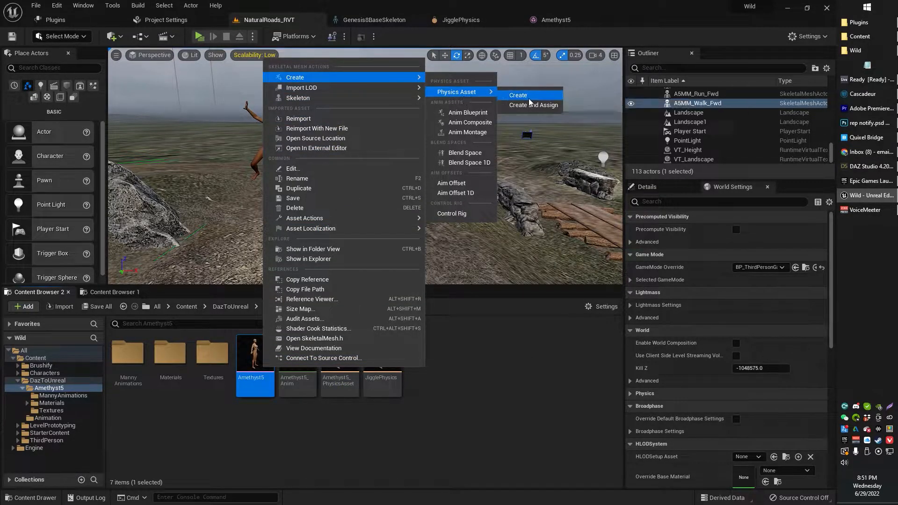
click(383, 452)
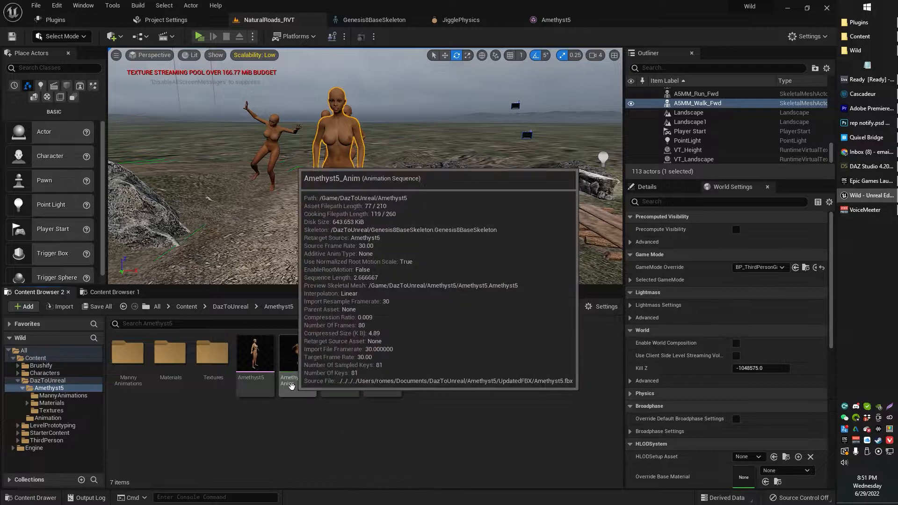
Open the JigglePhysics physics asset from the Amethyst5 folder
mouse_move(307, 380)
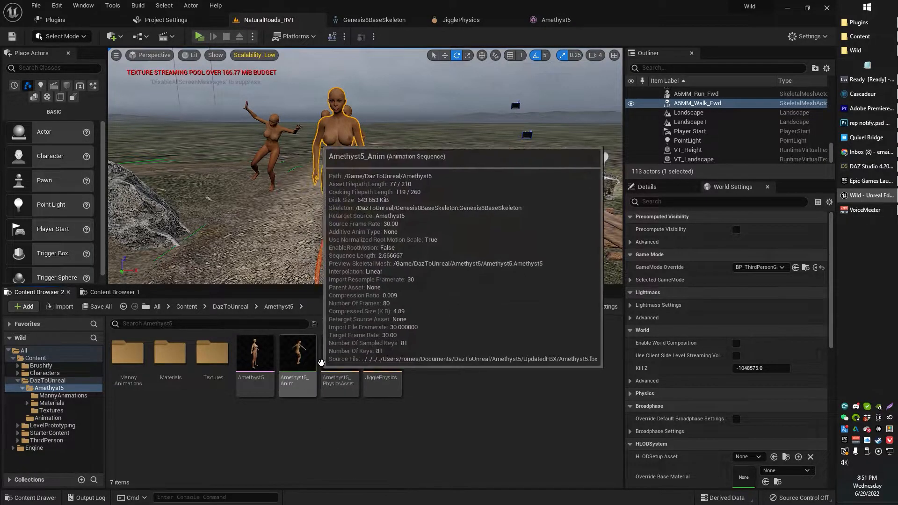
mouse_move(342, 359)
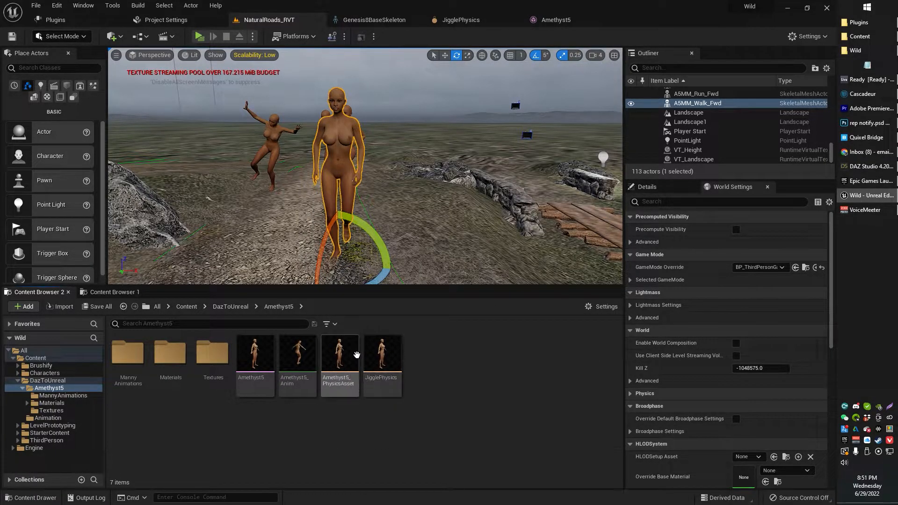
click(383, 357)
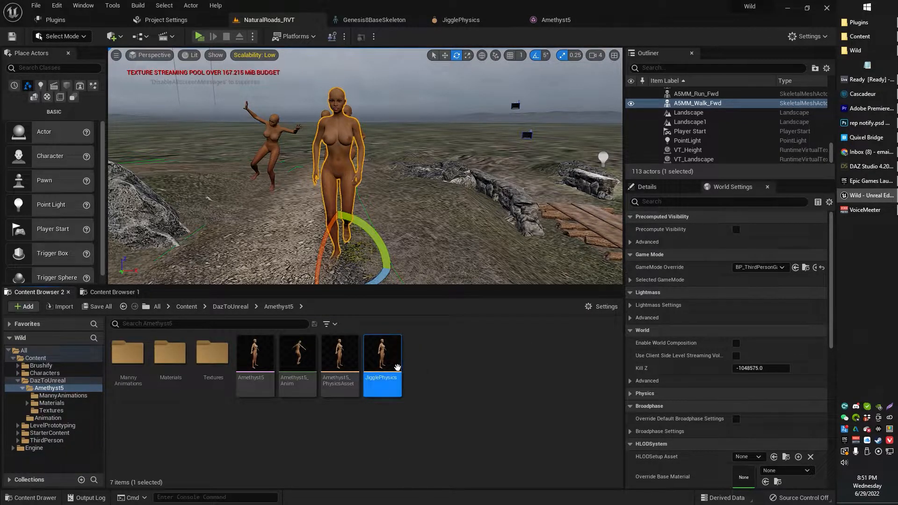
mouse_move(338, 359)
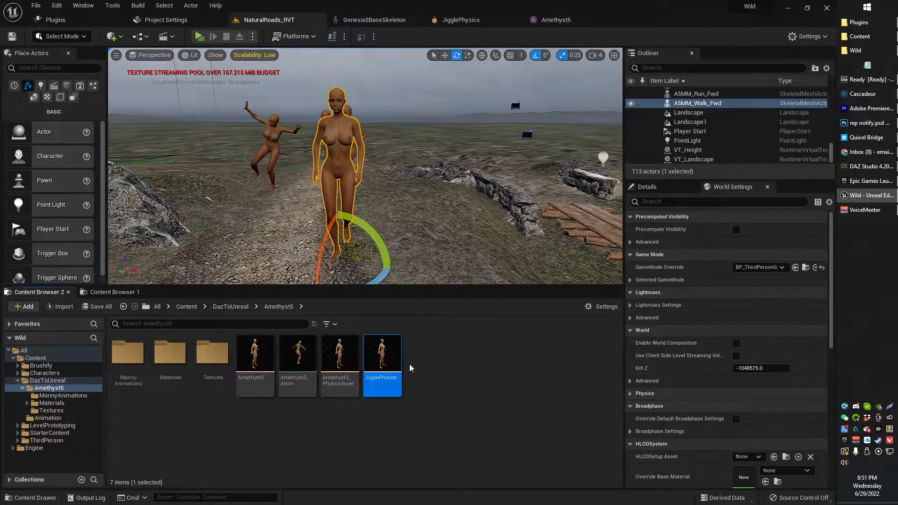
double_click(382, 367)
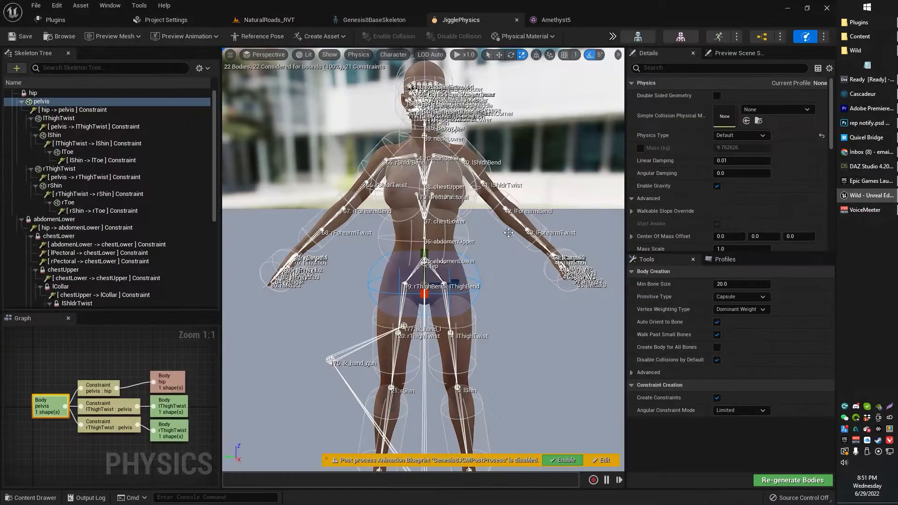
Check which physics asset is assigned to the Amethyst5 skeletal mesh and view the list of available physics assets
click(642, 39)
click(111, 53)
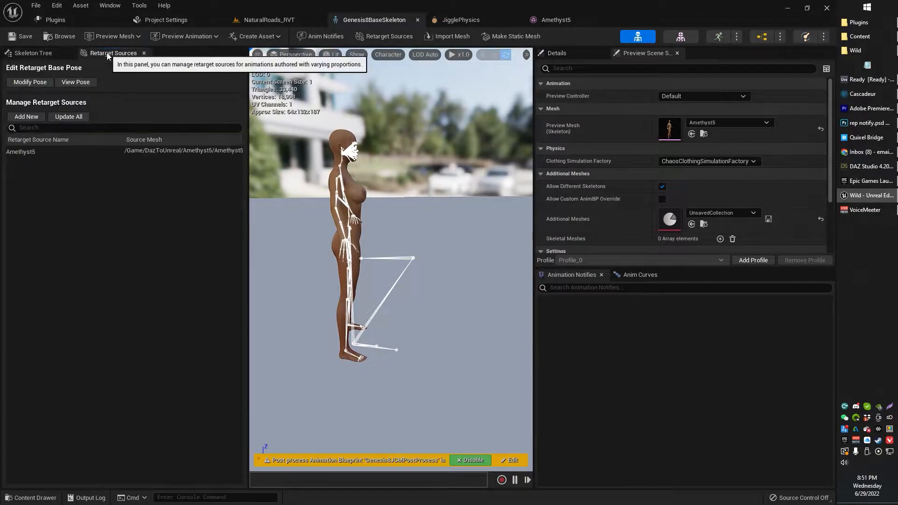
click(681, 37)
scroll(101, 296, down, 5)
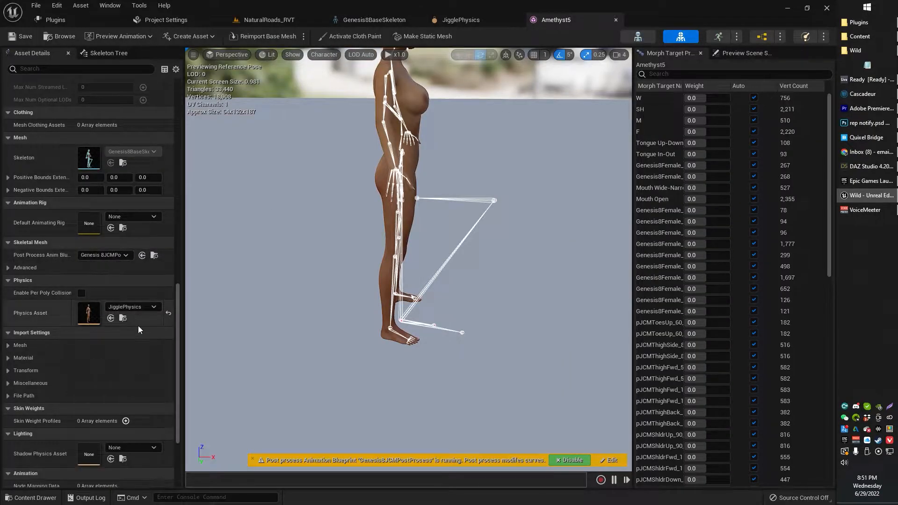
click(132, 307)
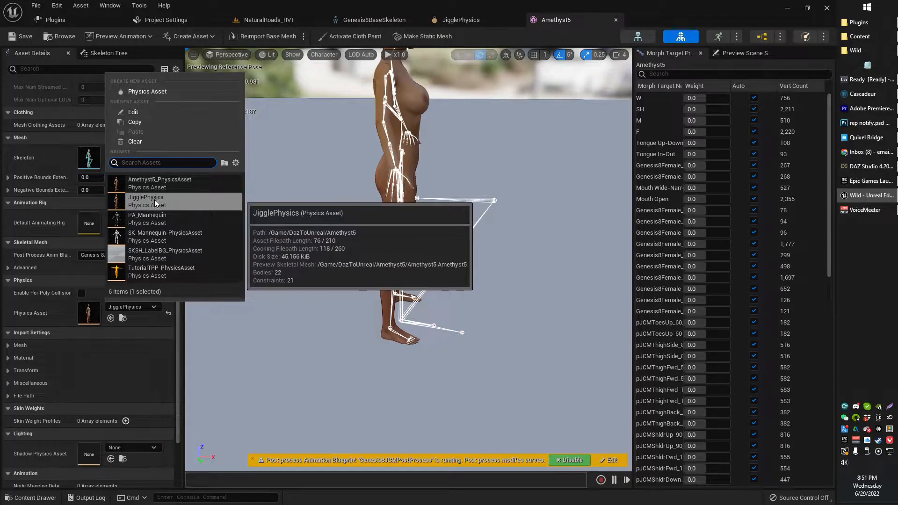
click(148, 308)
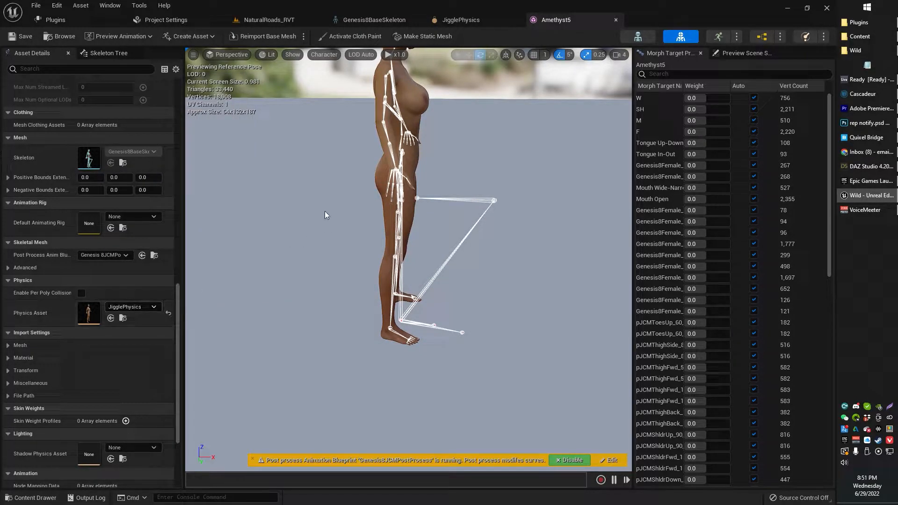
View the Amethyst5 mesh from an angle and compare it with the bodies in the JigglePhysics asset
drag(359, 139, 248, 143)
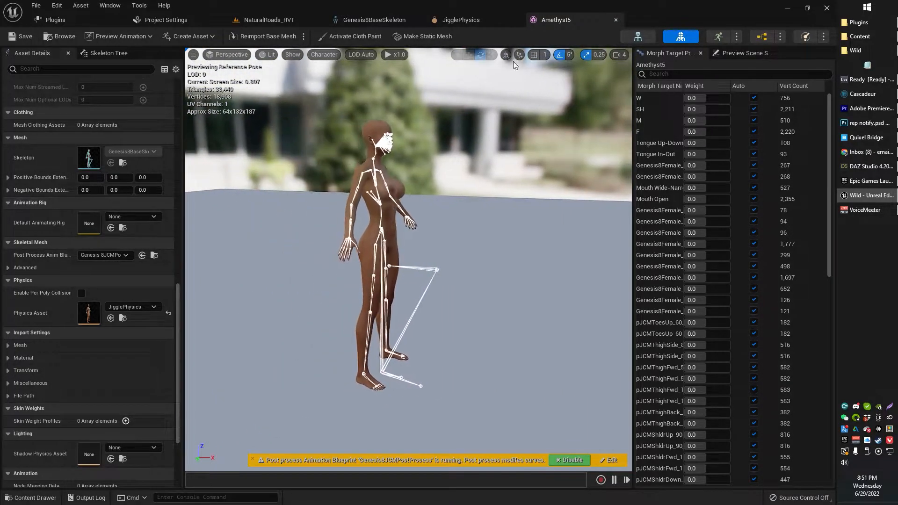
click(471, 24)
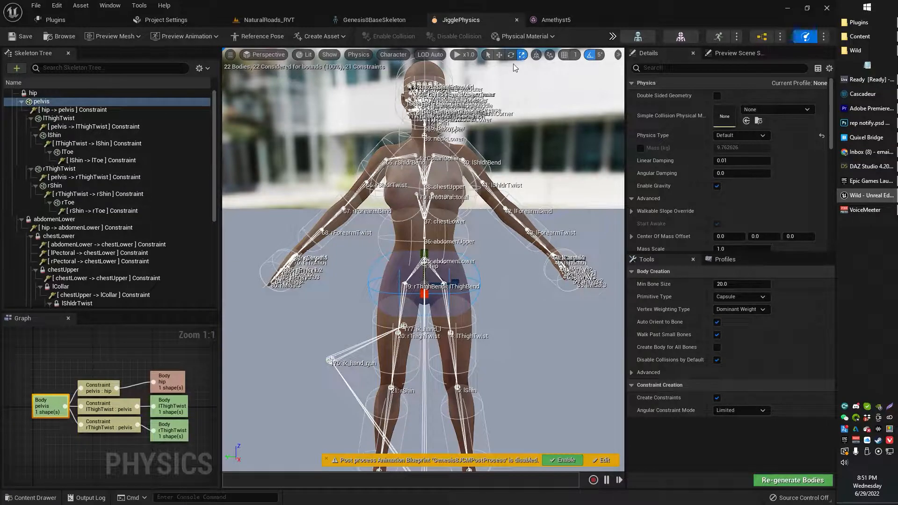
drag(343, 173, 496, 68)
click(558, 22)
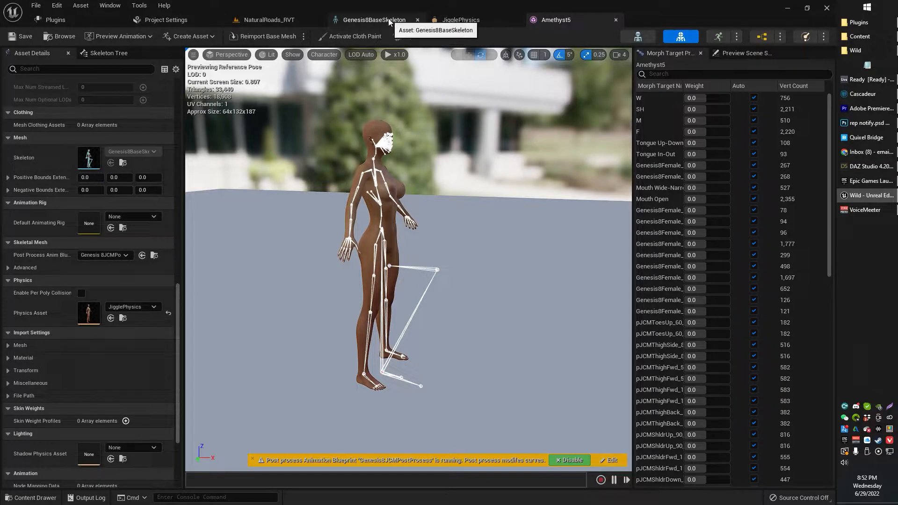
Duplicate Amethyst5_PhysicsAsset in the Amethyst5 folder from the NaturalRoads_RVT level and name the copy Tutorial
click(257, 21)
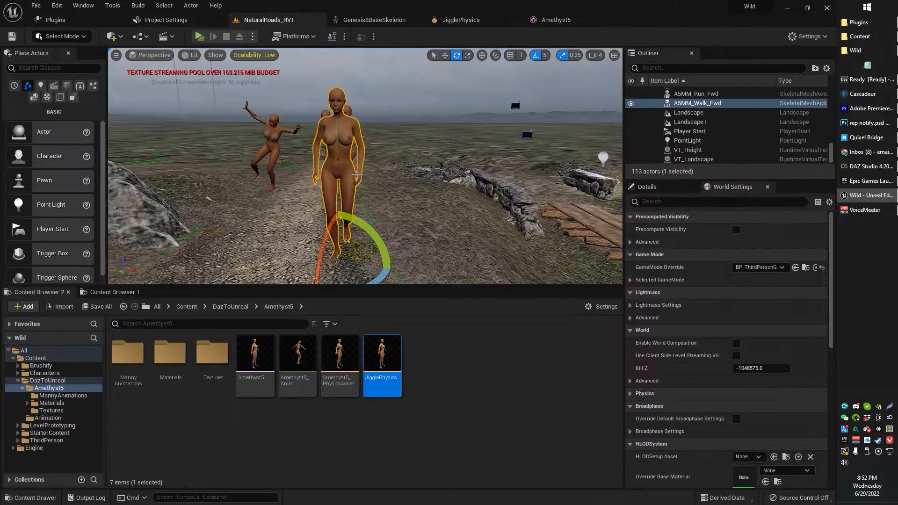
right_click(367, 367)
click(344, 363)
right_click(344, 363)
click(345, 363)
right_click(344, 363)
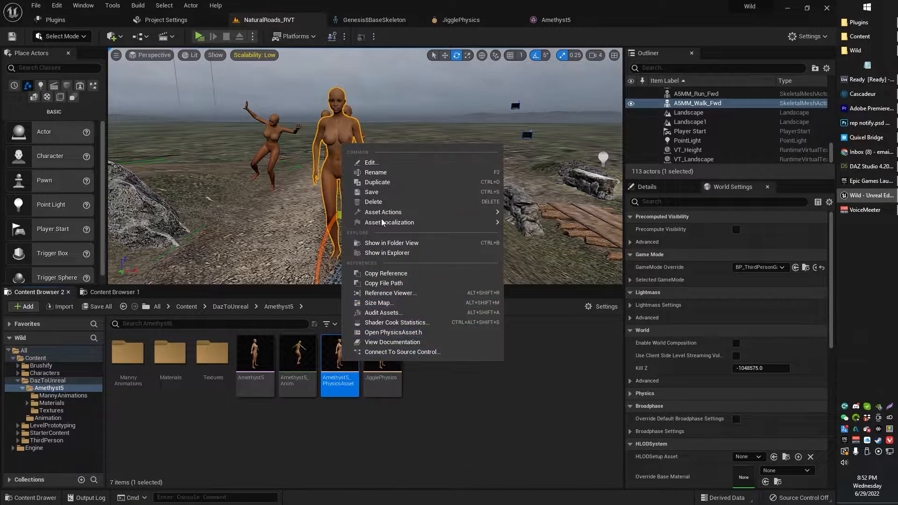
click(377, 182)
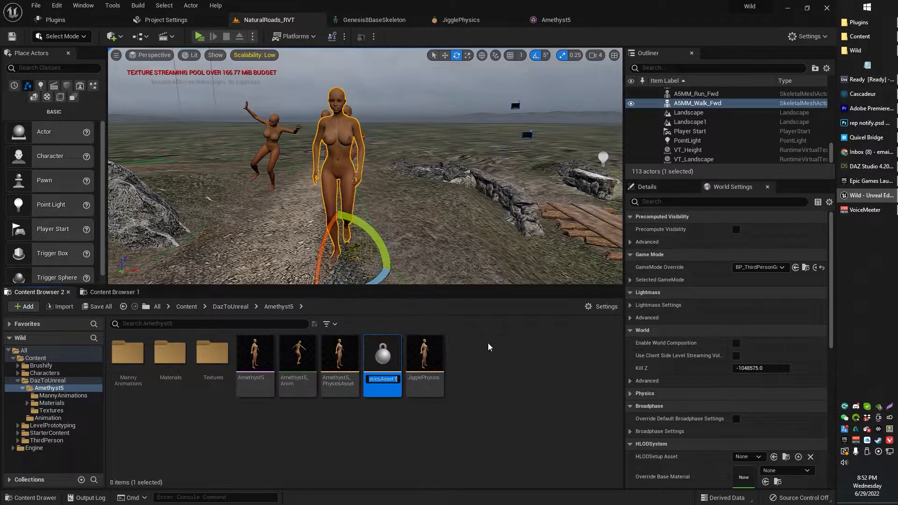
text(Tutorial)
key(Return)
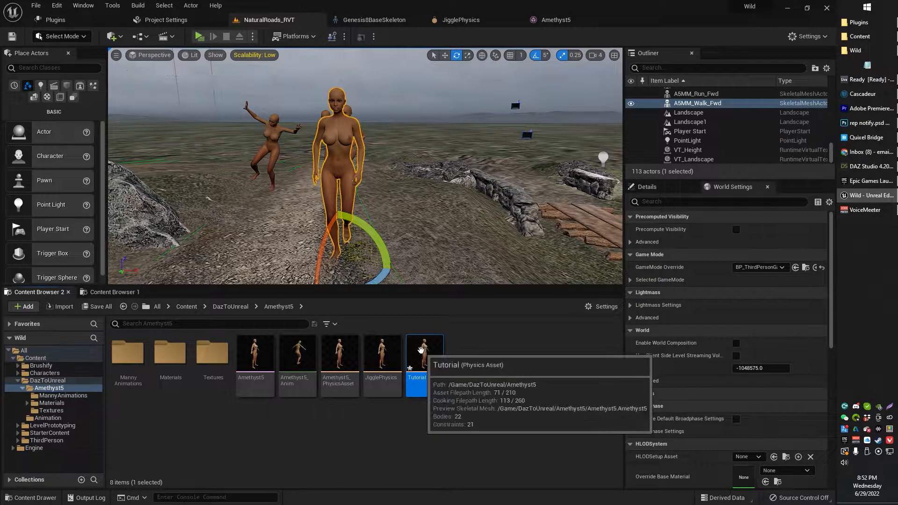
Open the Tutorial physics asset and delete the rPectoral and lPectoral bodies
double_click(425, 352)
right_drag(436, 168, 332, 136)
click(332, 136)
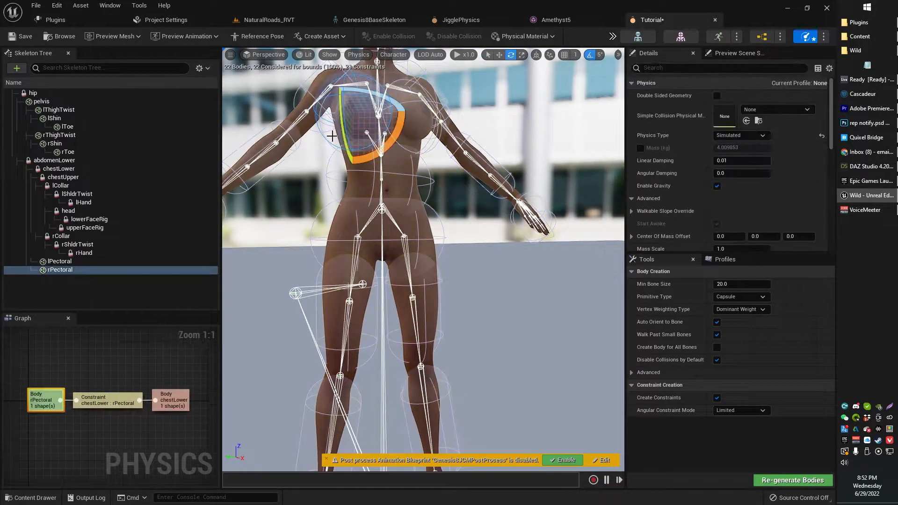
key(Delete)
click(416, 137)
key(Delete)
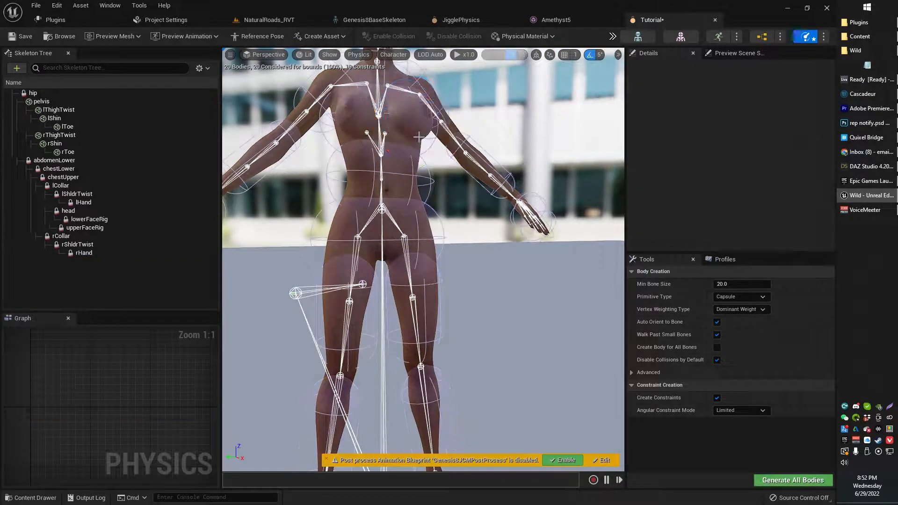
right_drag(430, 155, 421, 153)
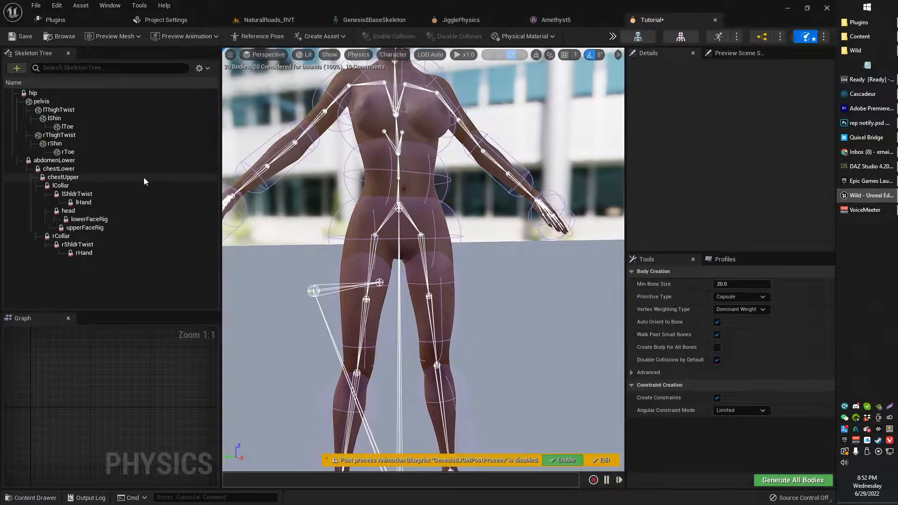
Show constraints in the Tutorial asset's skeleton tree
click(198, 68)
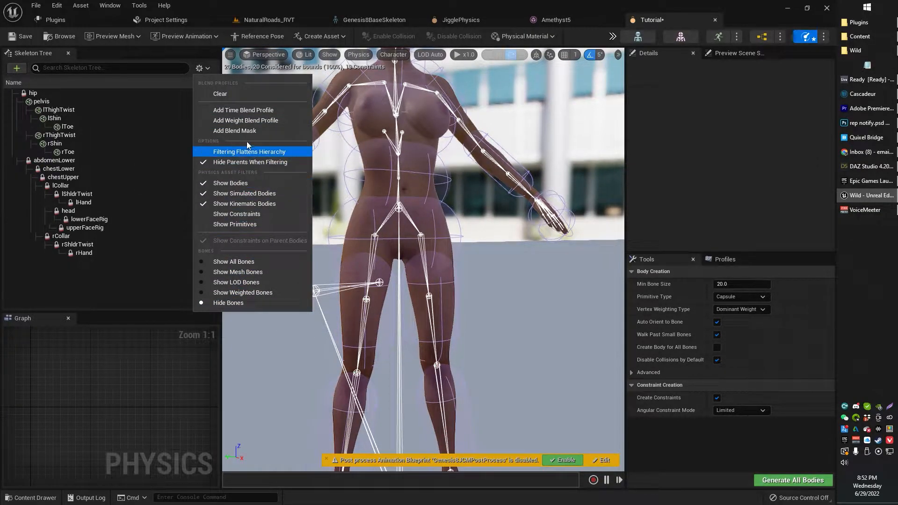
click(178, 92)
click(205, 70)
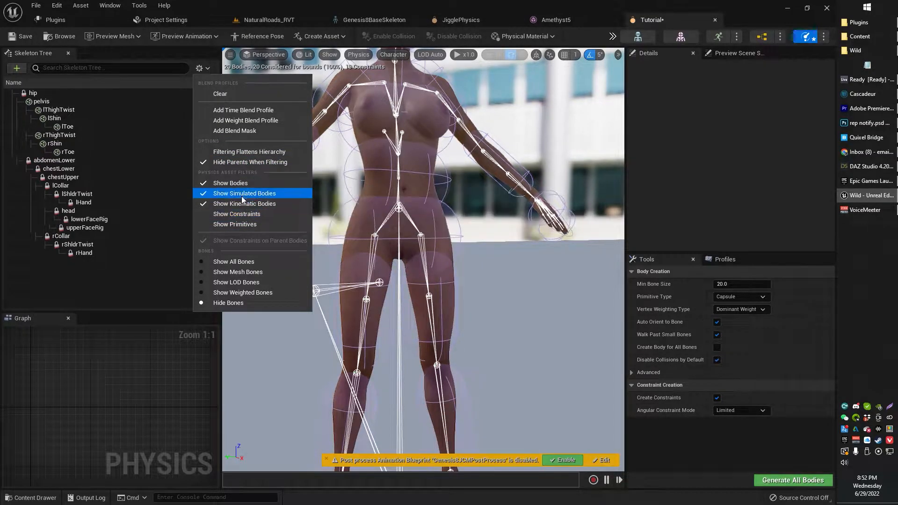
click(246, 213)
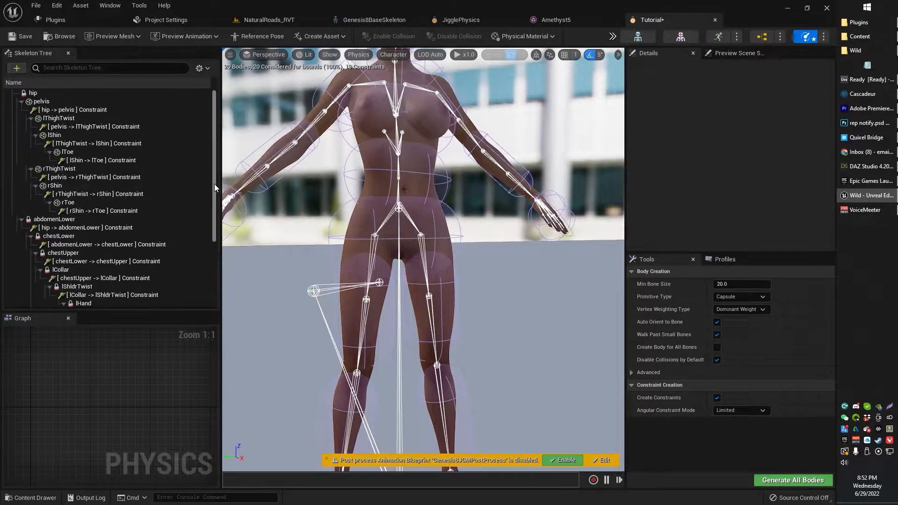
scroll(212, 226, down, 5)
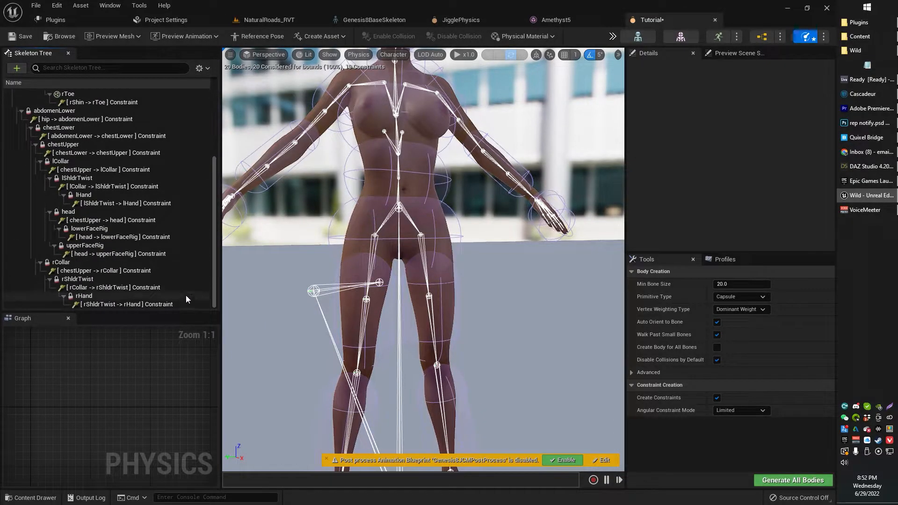
Select the rCollar to rShldrTwist constraint, search the skeleton tree for the pectoral bones, and clear the search
click(117, 287)
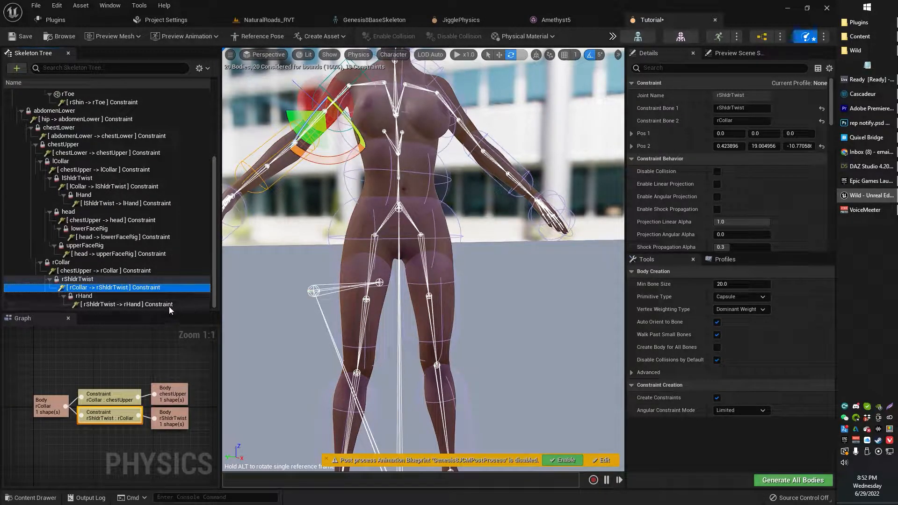
click(119, 69)
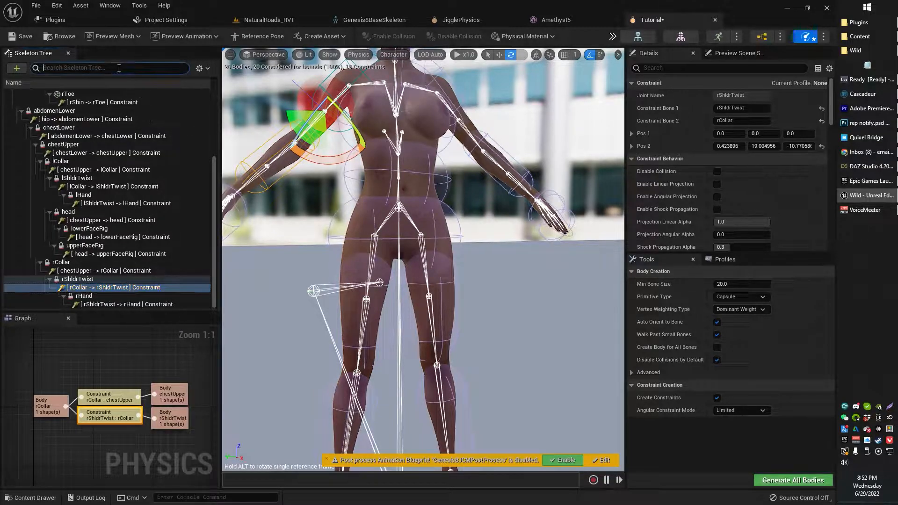
text(oec)
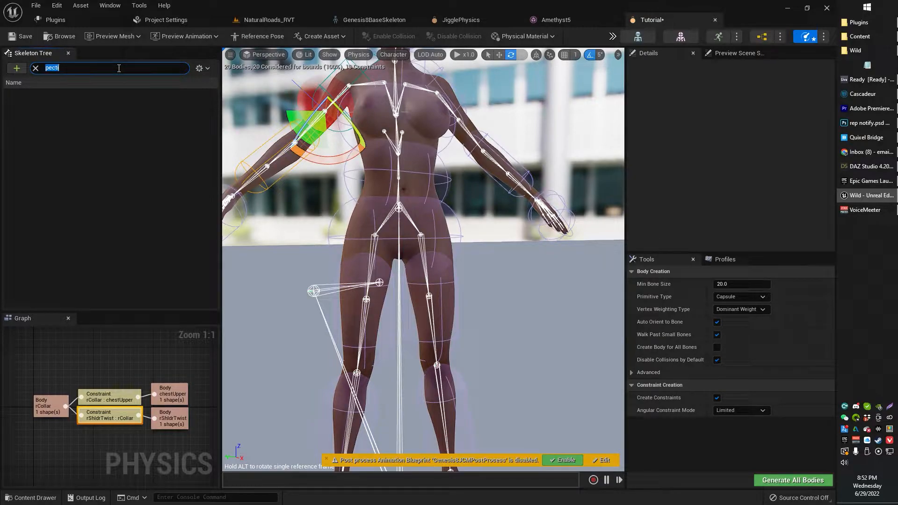
click(35, 68)
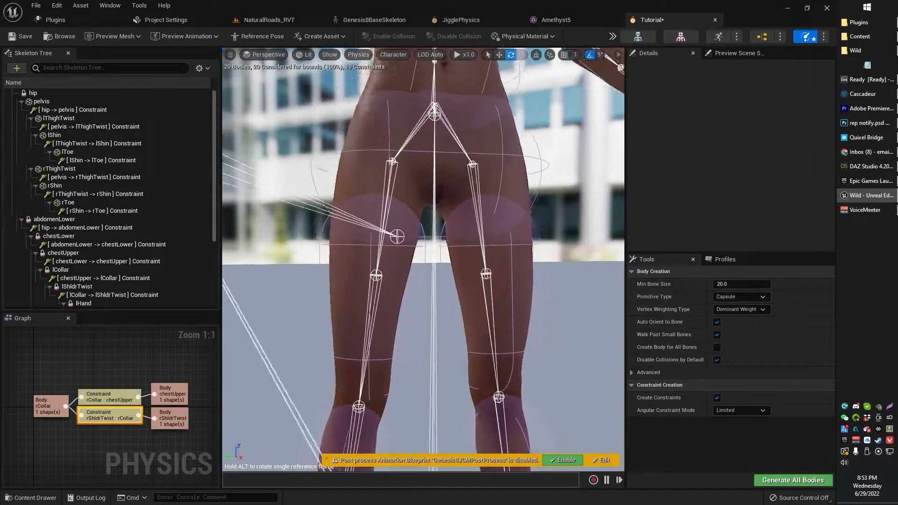
Display the bone names on the character in the viewport
click(393, 54)
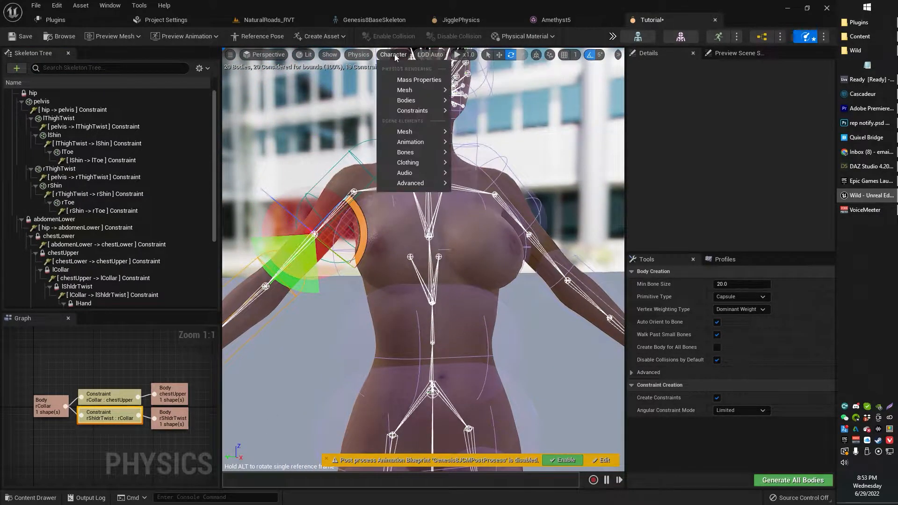
click(330, 55)
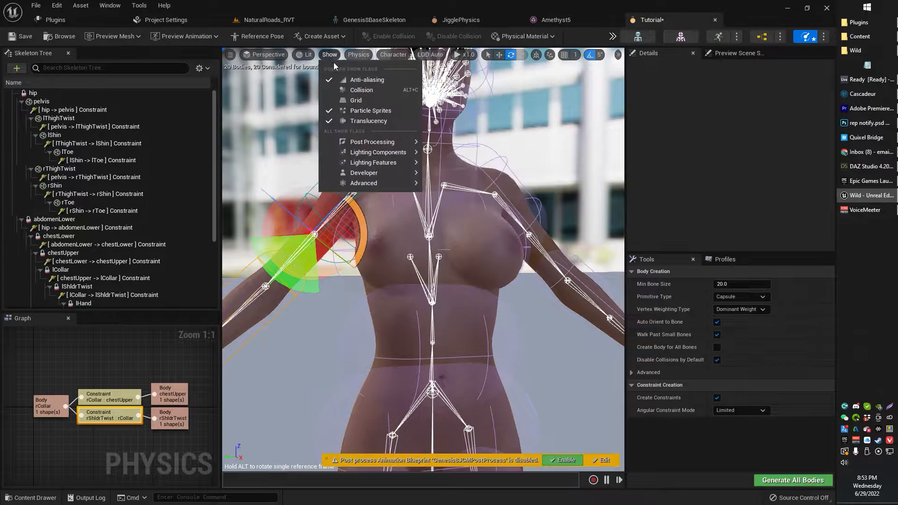
mouse_move(397, 56)
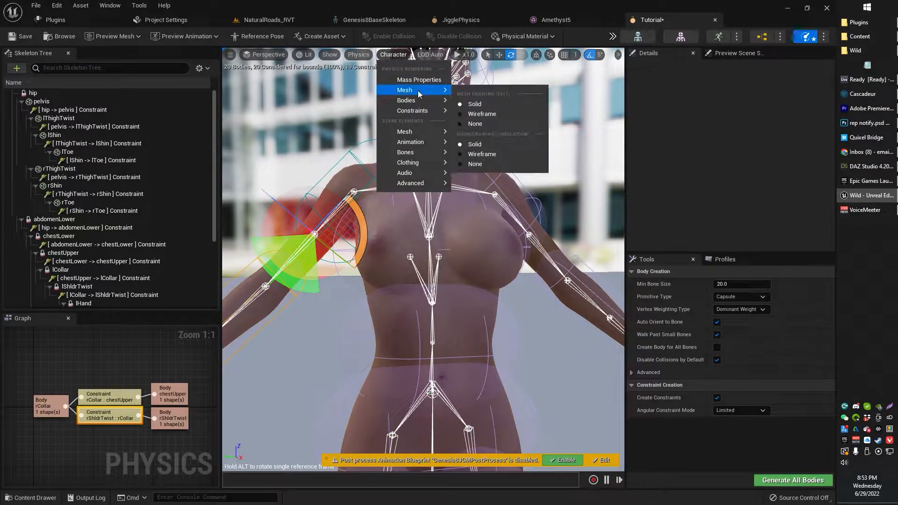
mouse_move(425, 153)
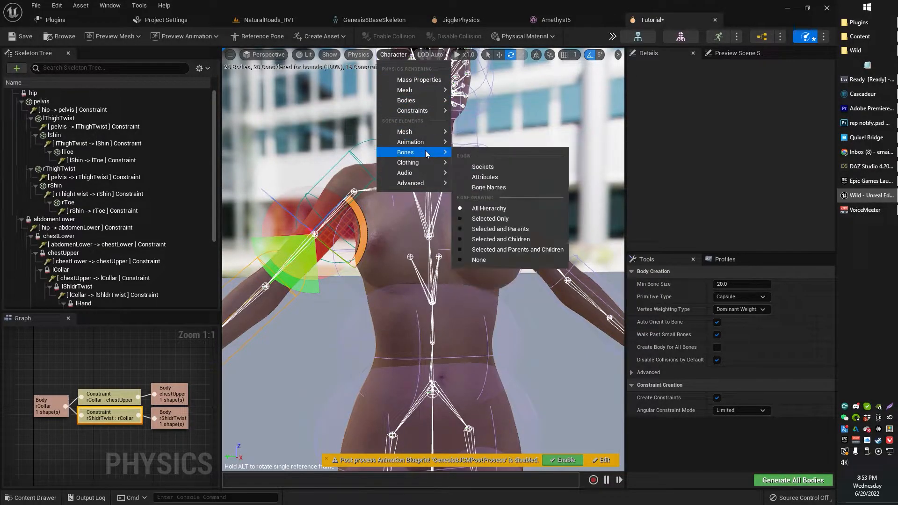
click(487, 187)
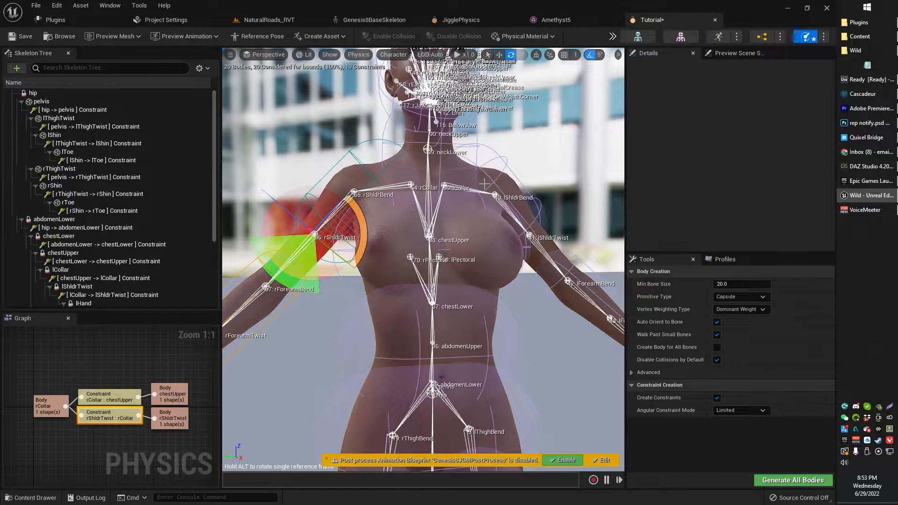
Select the abdomenLower and chestLower bodies in turn to examine how they cover the torso
click(355, 57)
click(330, 55)
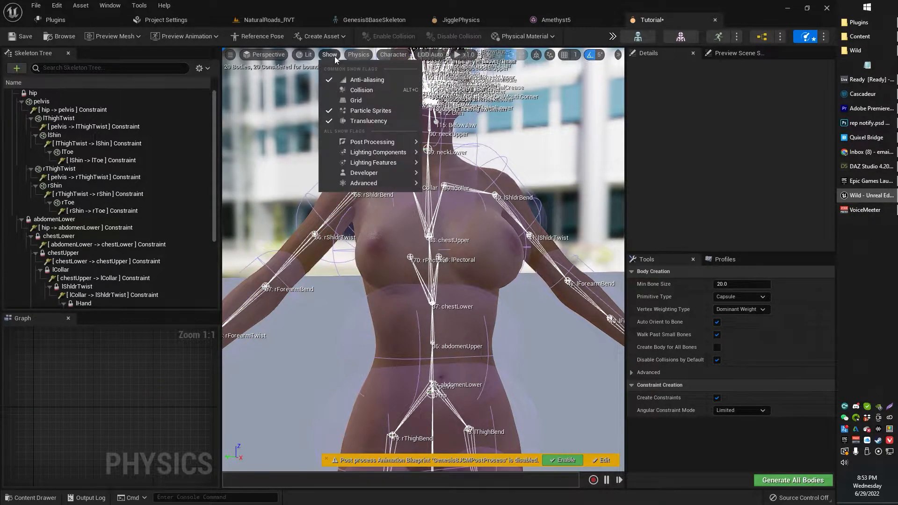
click(350, 253)
right_drag(377, 316, 381, 347)
click(366, 292)
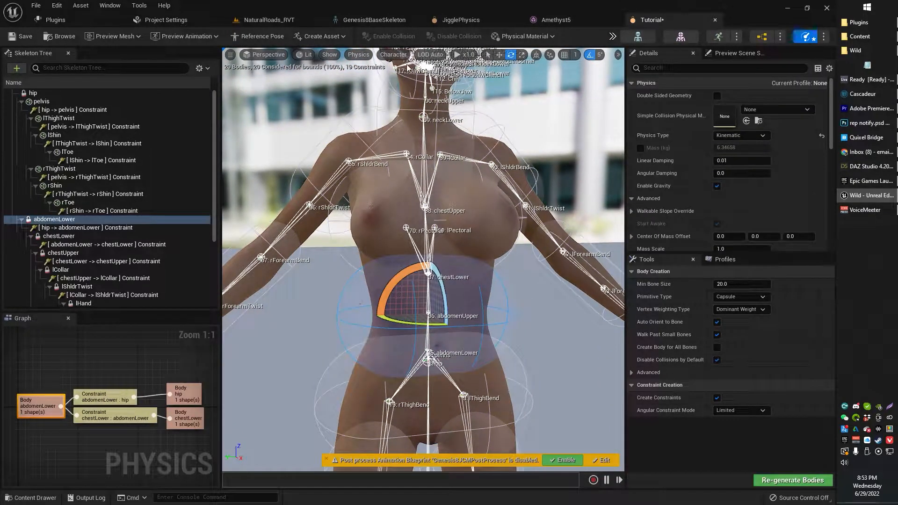
click(339, 246)
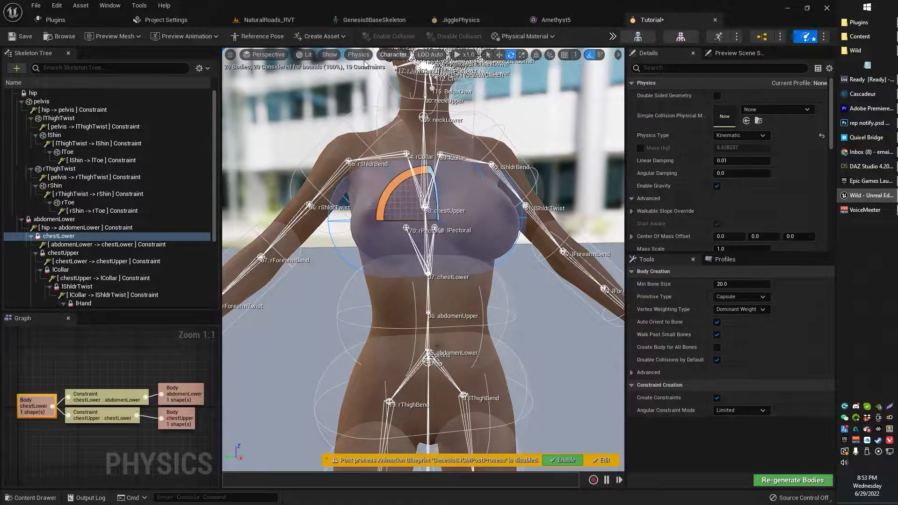
Set the collision opacity of the physics bodies to 0.07
click(387, 55)
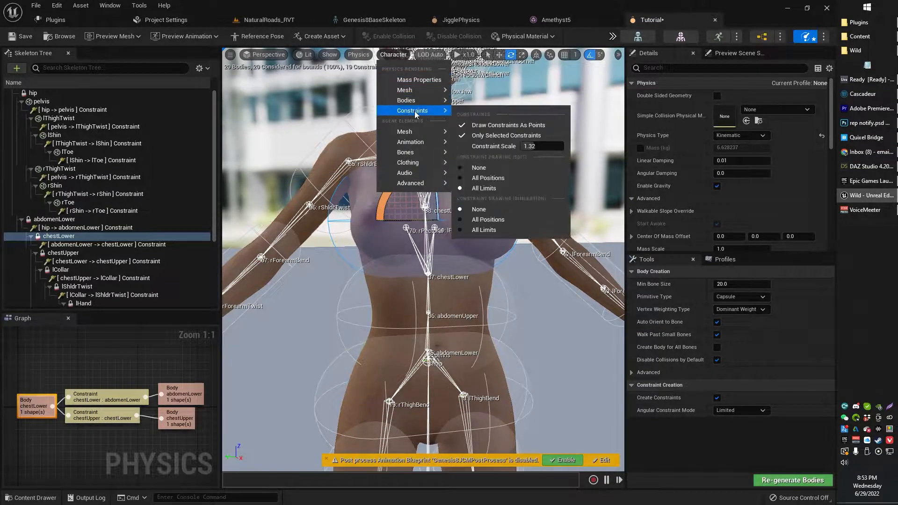
mouse_move(416, 100)
mouse_move(529, 148)
mouse_down()
mouse_move(550, 148)
mouse_move(523, 146)
mouse_up()
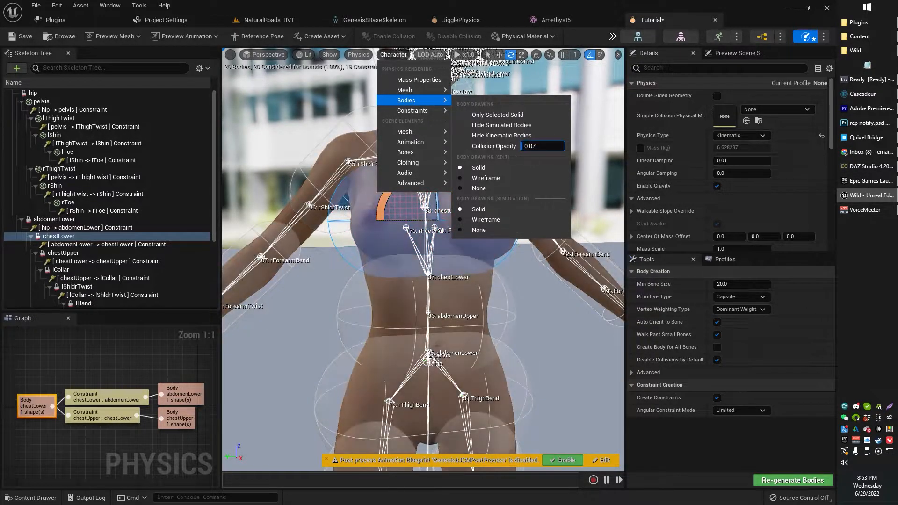
mouse_move(412, 163)
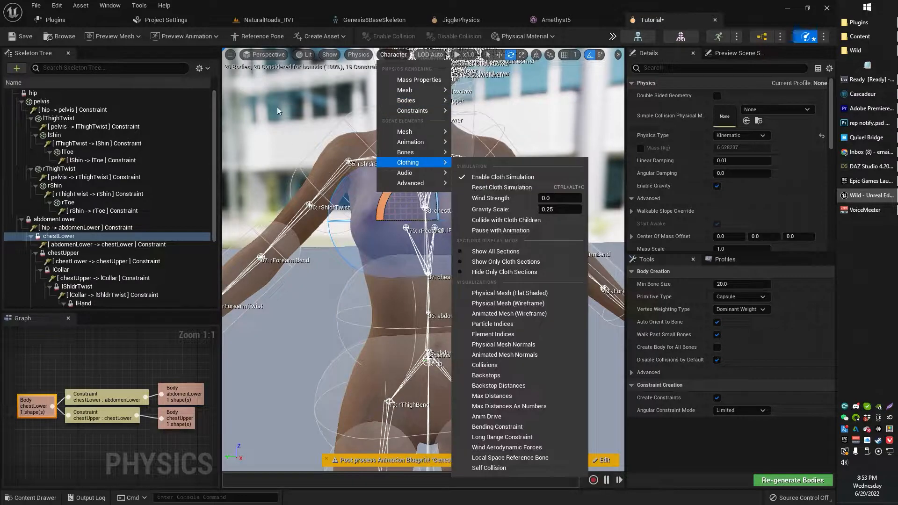
Select the rPectoral bone on the character's chest in the viewport
right_drag(277, 126, 293, 142)
right_drag(435, 193, 422, 201)
click(403, 213)
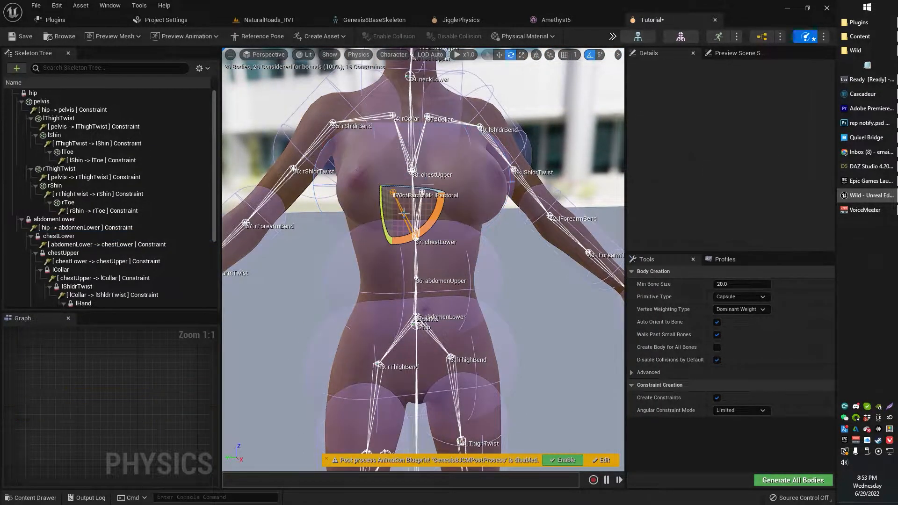
Hide the bodies in the skeleton tree and select the rShldrTwist to rHand constraint
click(200, 68)
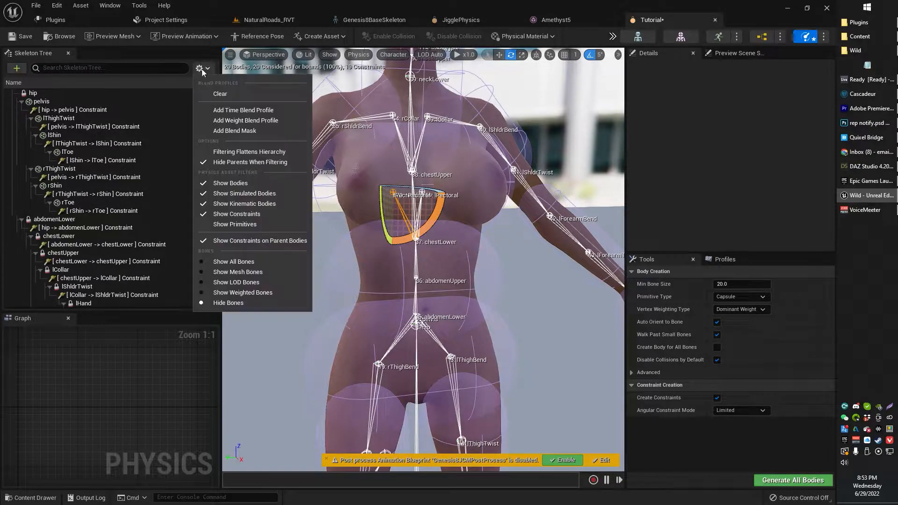
click(230, 183)
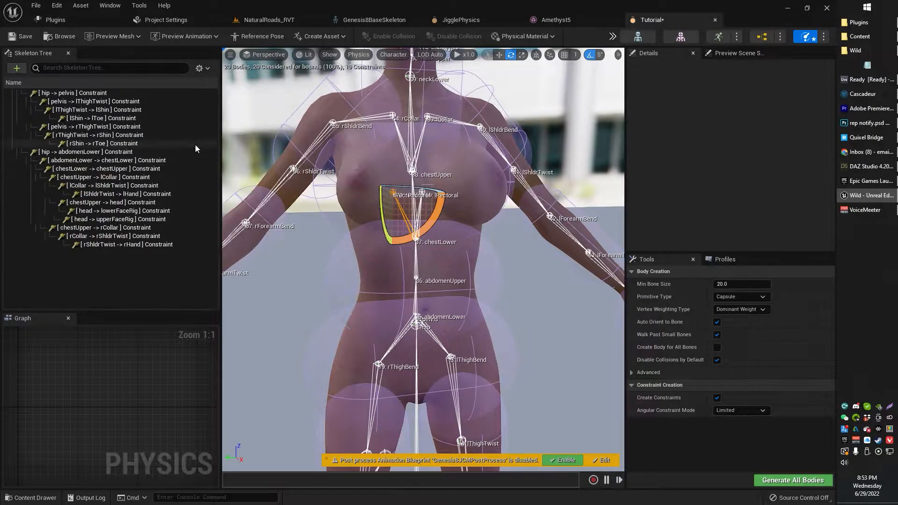
click(155, 244)
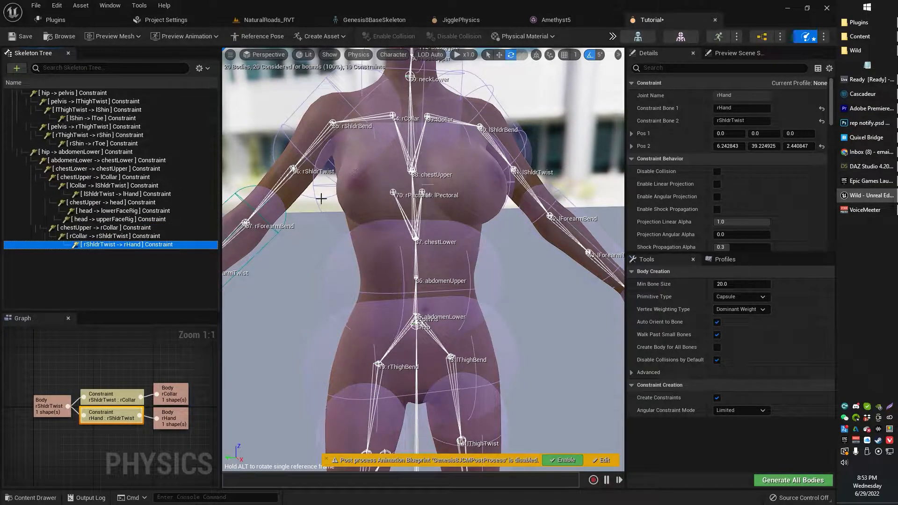
Select the rPectoral and lPectoral bones in turn to examine where they sit in the chest
right_drag(313, 253, 344, 268)
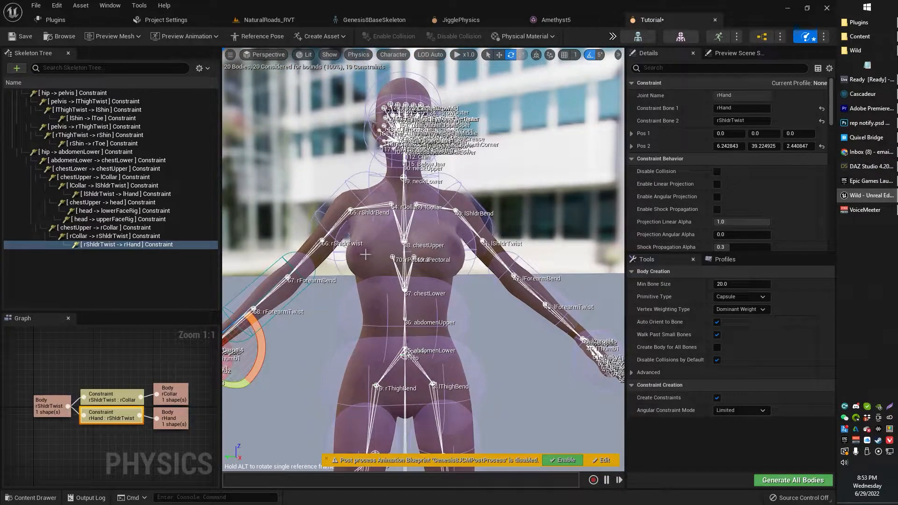
mouse_move(490, 285)
right_down()
mouse_move(497, 289)
mouse_move(479, 281)
mouse_move(489, 273)
right_up()
key(w)
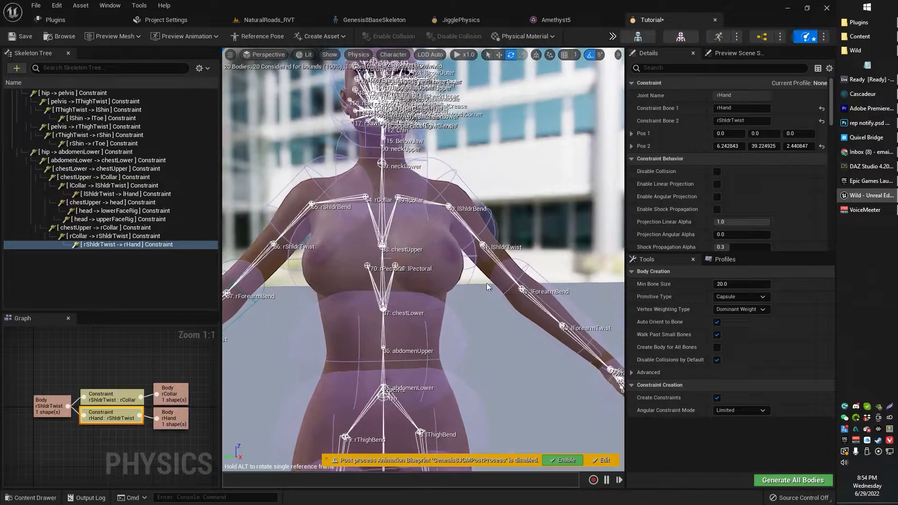
click(374, 284)
right_drag(374, 285, 357, 300)
key(w)
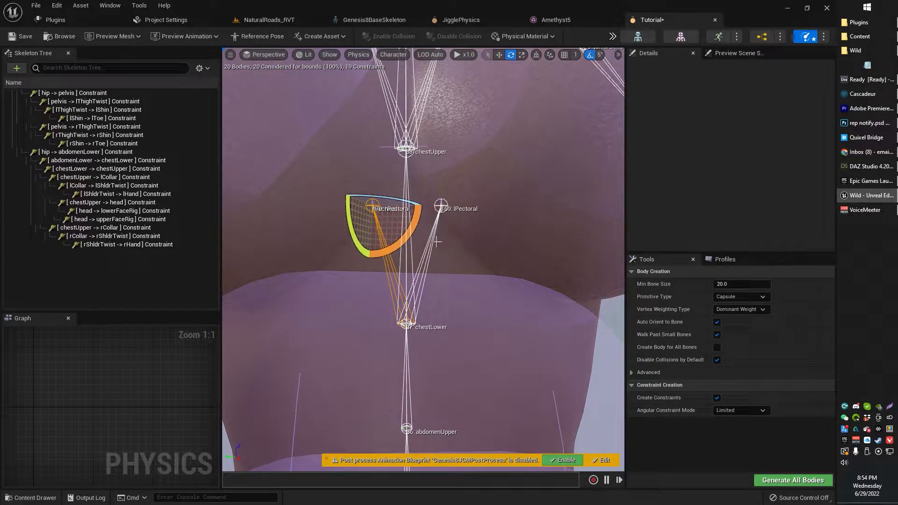
click(428, 250)
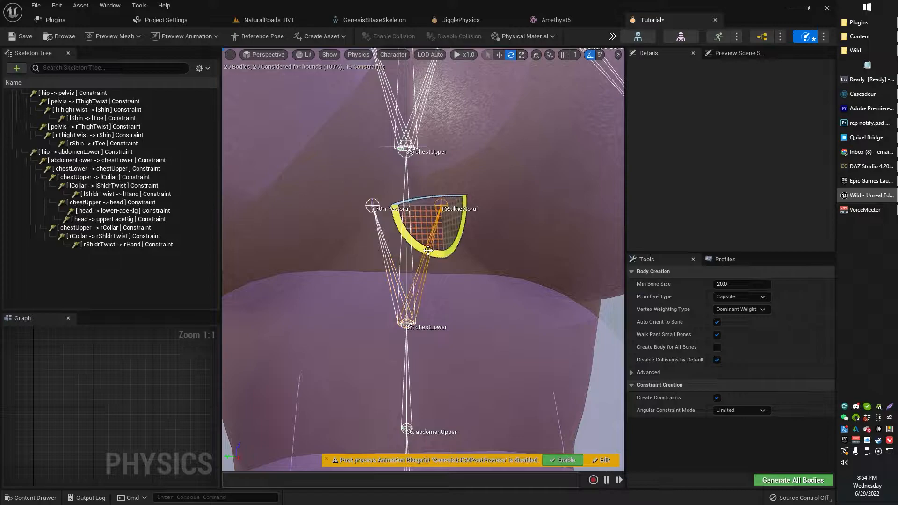
scroll(439, 252, down, 5)
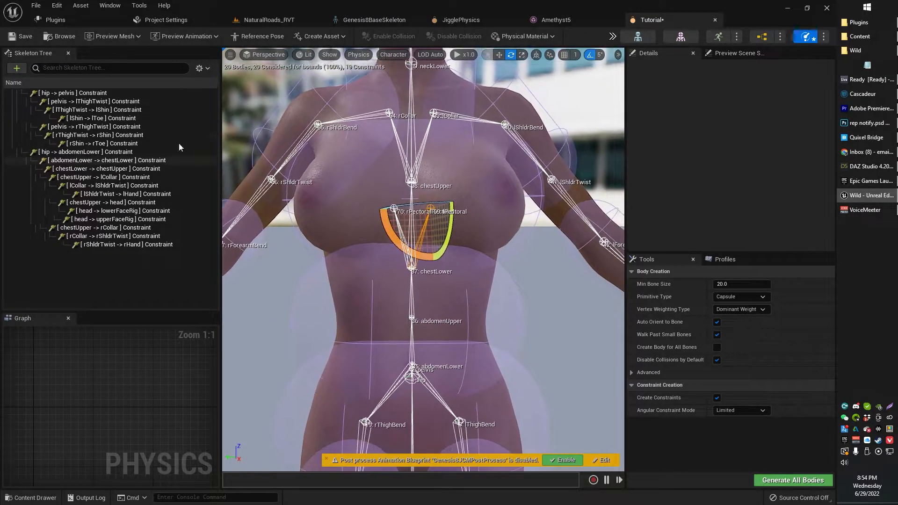
Show the mesh bones in the skeleton tree
click(74, 69)
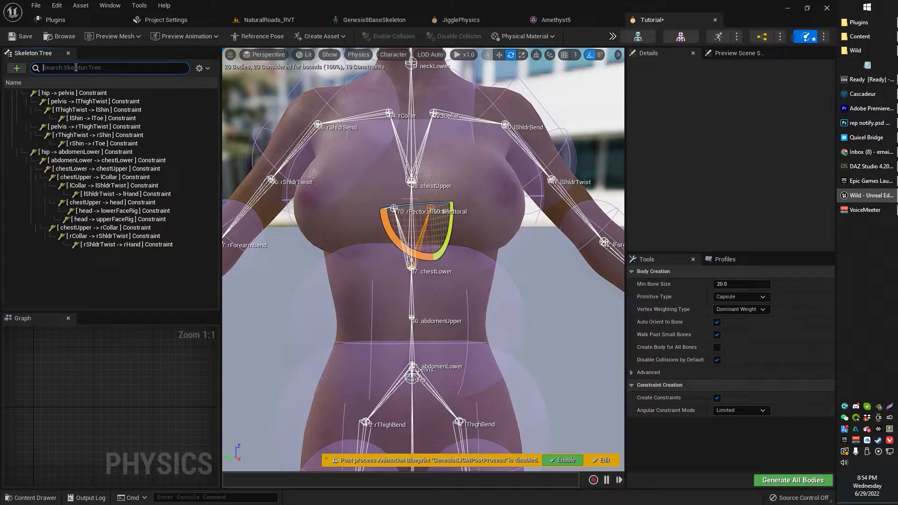
click(201, 69)
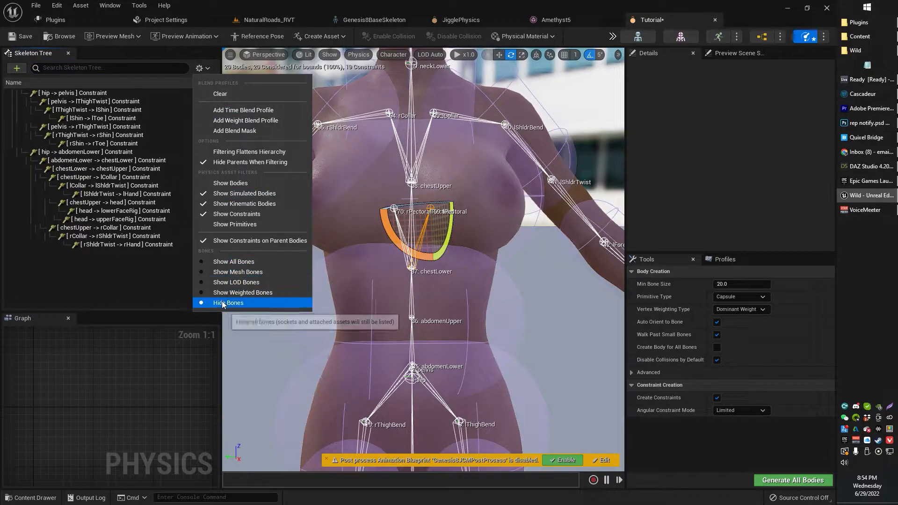
click(240, 270)
scroll(169, 196, down, 10)
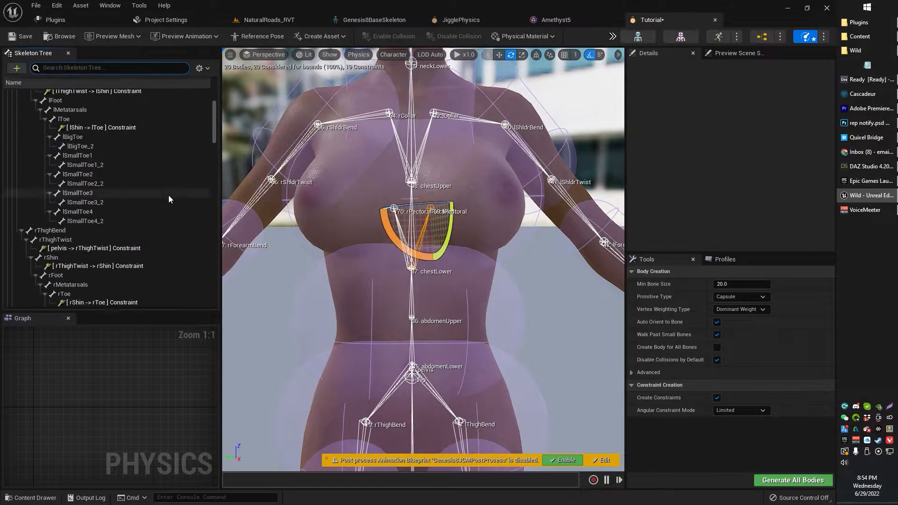
scroll(163, 197, down, 15)
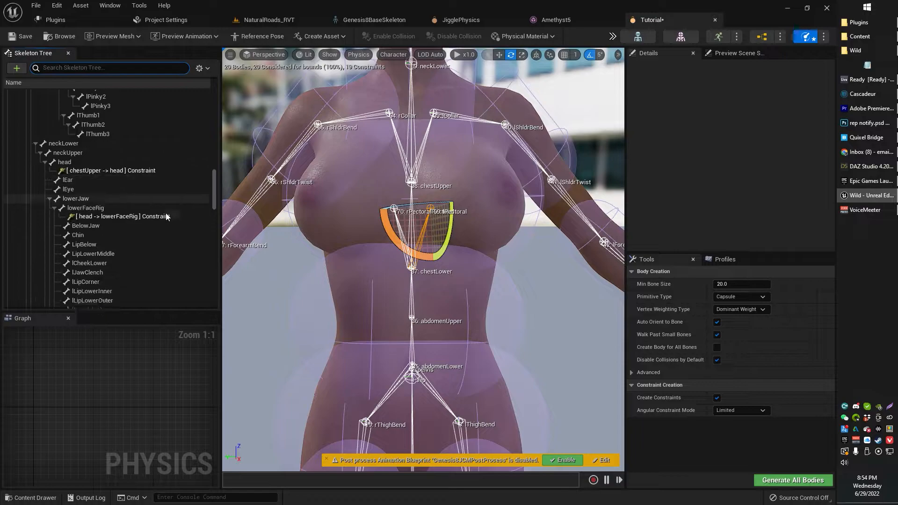
Filter the skeleton tree with the search term "pect"
click(77, 69)
text(oect)
key(ctrl+a)
text(pect)
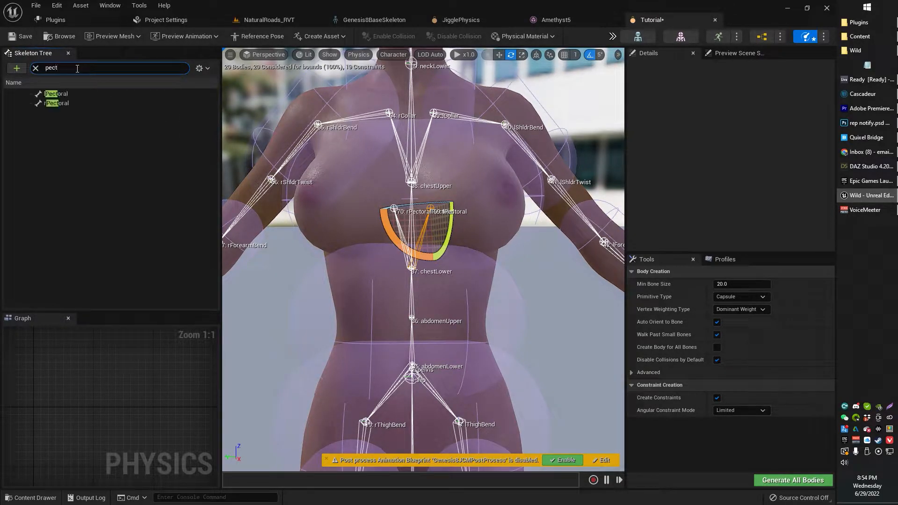
Add a sphere shape to the lPectoral bone
click(57, 94)
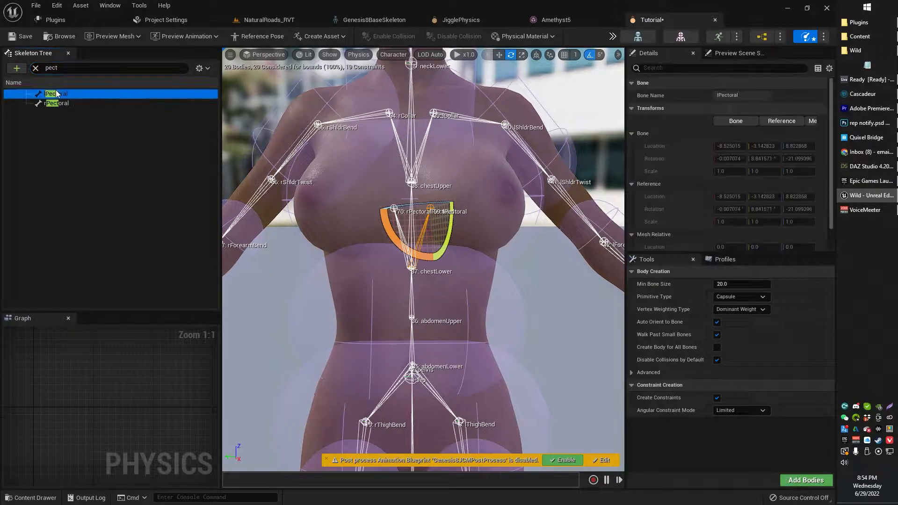
right_click(57, 93)
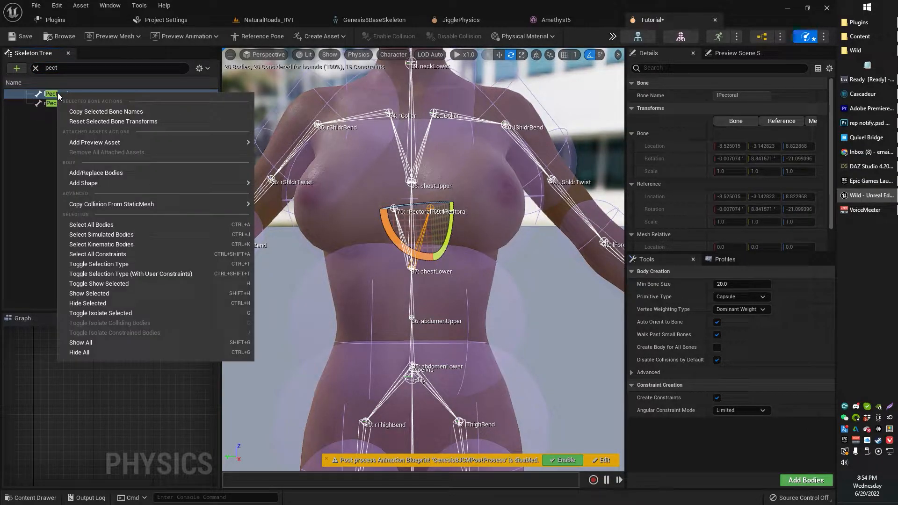
mouse_move(145, 185)
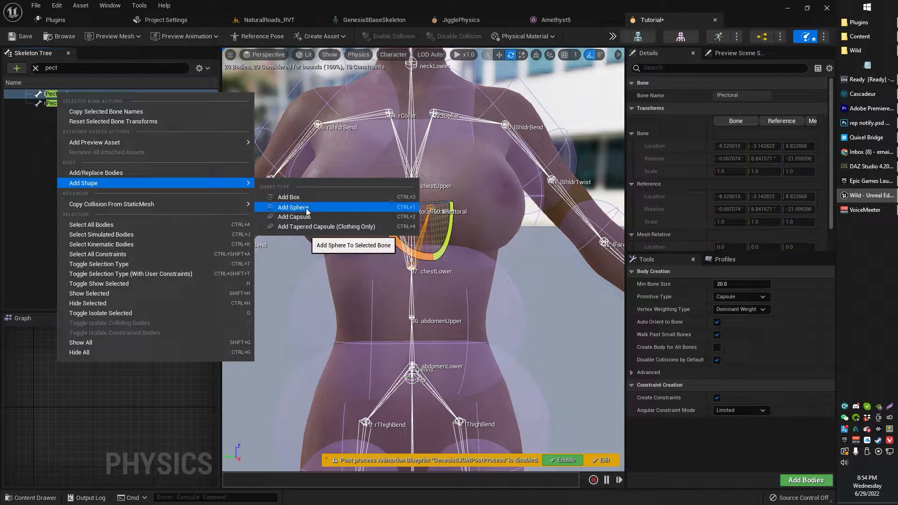
click(299, 208)
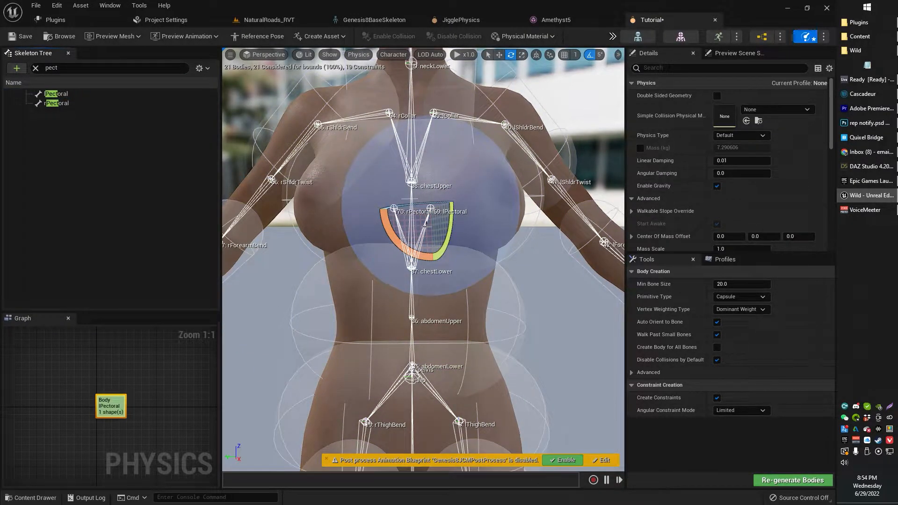
Reposition the lPectoral sphere body and scale it down on the character's chest
right_drag(423, 260, 491, 293)
key(w)
drag(295, 180, 386, 176)
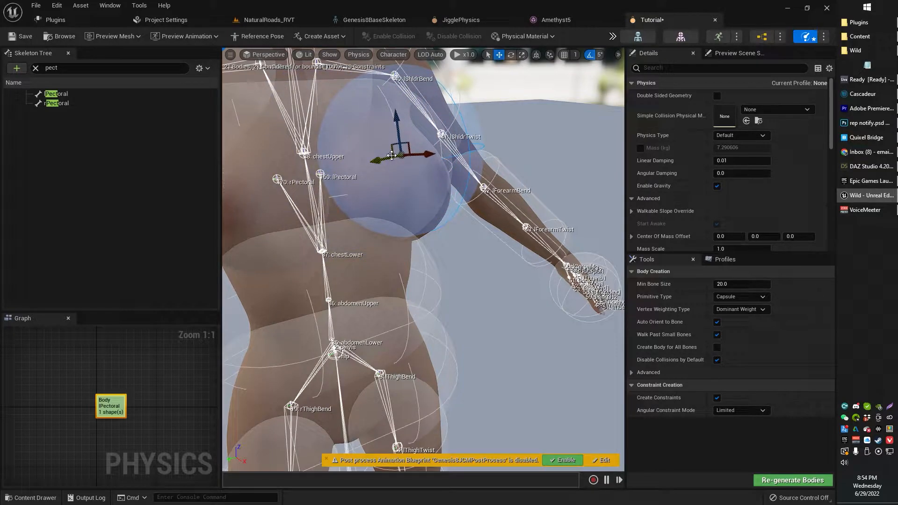
drag(398, 116, 399, 140)
right_drag(399, 140, 333, 141)
key(space)
key(space)
drag(427, 229, 286, 217)
key(e)
key(w)
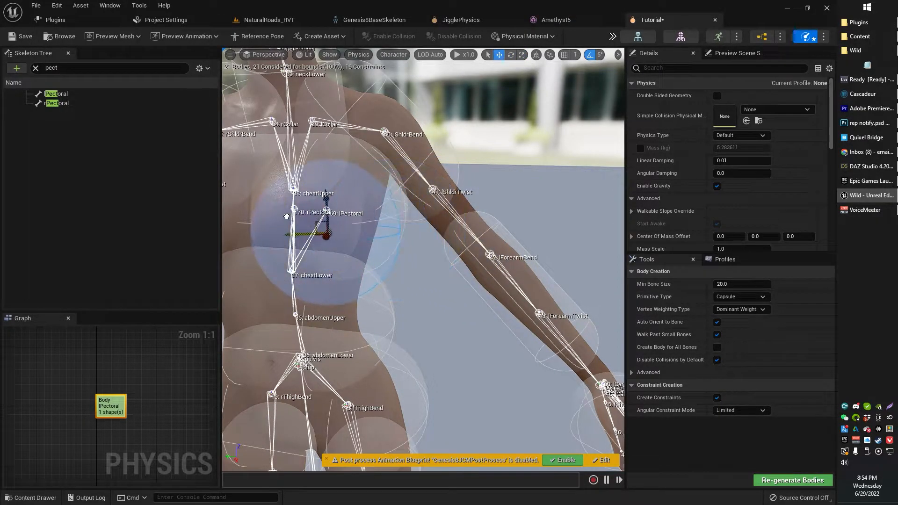
In the top view, move the lPectoral sphere forward onto the character's left breast and shrink it to fit
right_drag(327, 140, 381, 141)
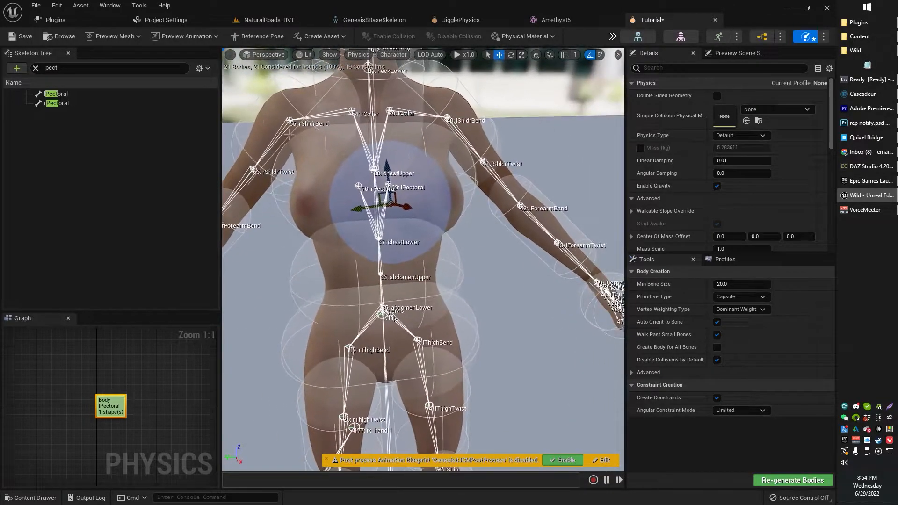
click(269, 55)
click(309, 89)
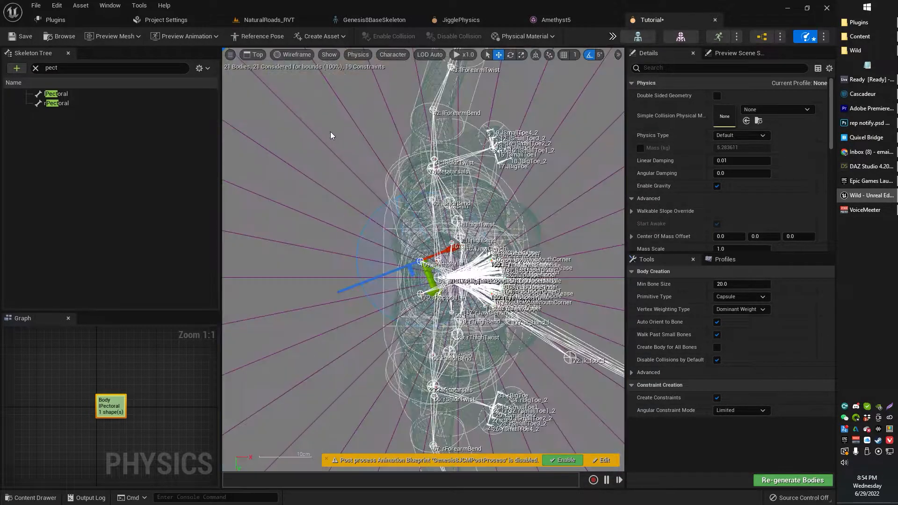
right_drag(421, 234, 351, 197)
drag(353, 220, 464, 186)
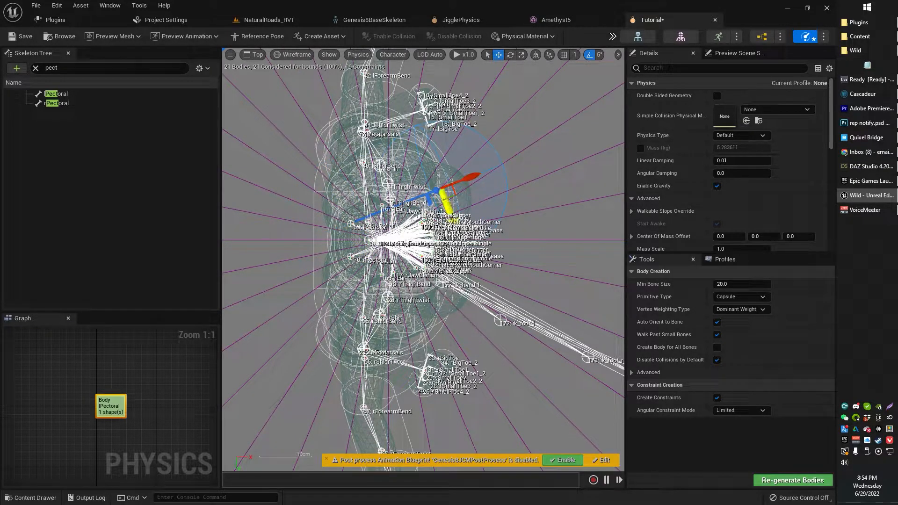
key(e)
key(r)
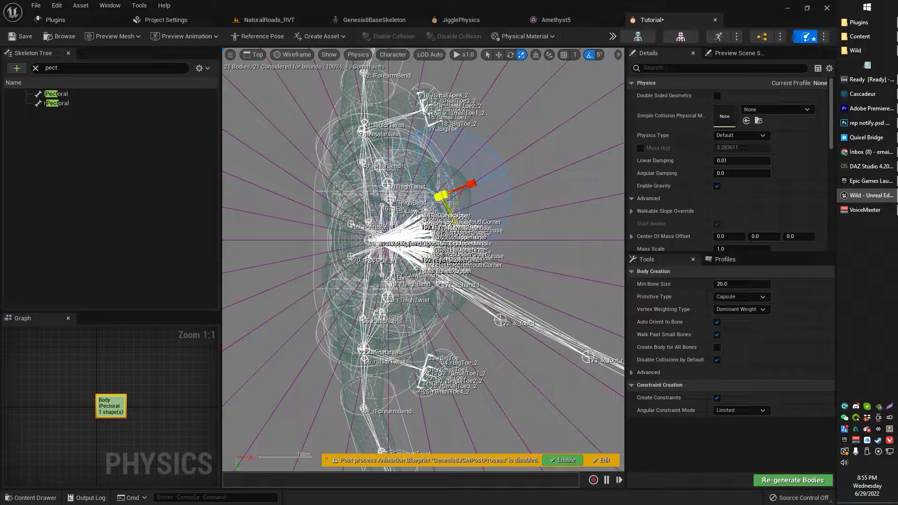
drag(441, 197, 449, 193)
key(e)
key(w)
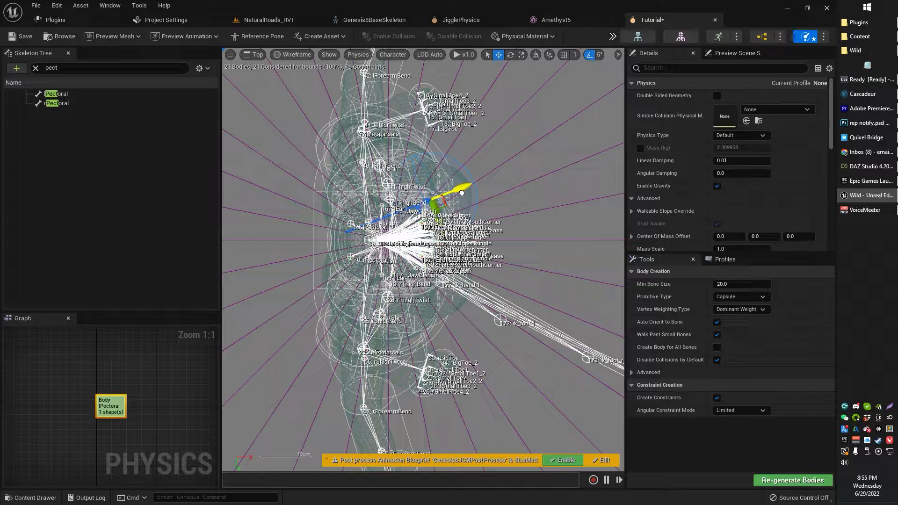
In the front view, adjust the lPectoral sphere's height to match the left breast, and return to the perspective view
click(258, 55)
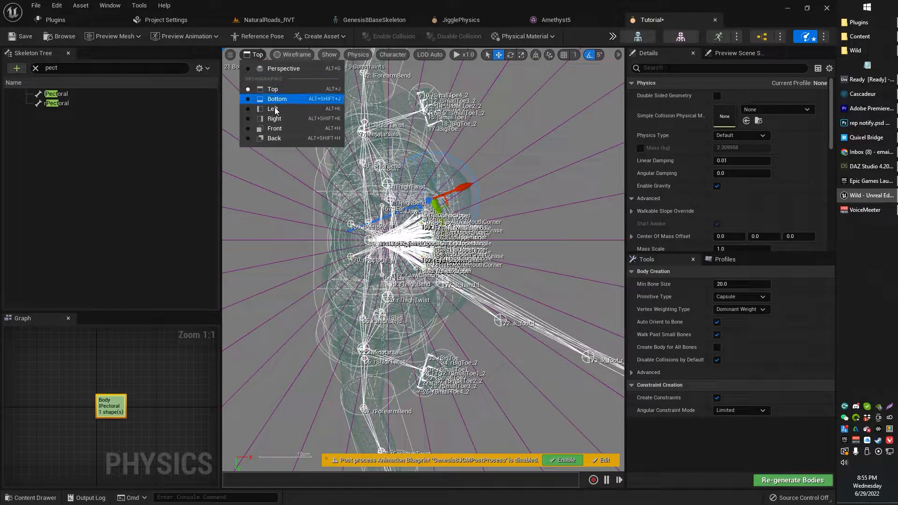
click(286, 128)
drag(421, 224, 424, 198)
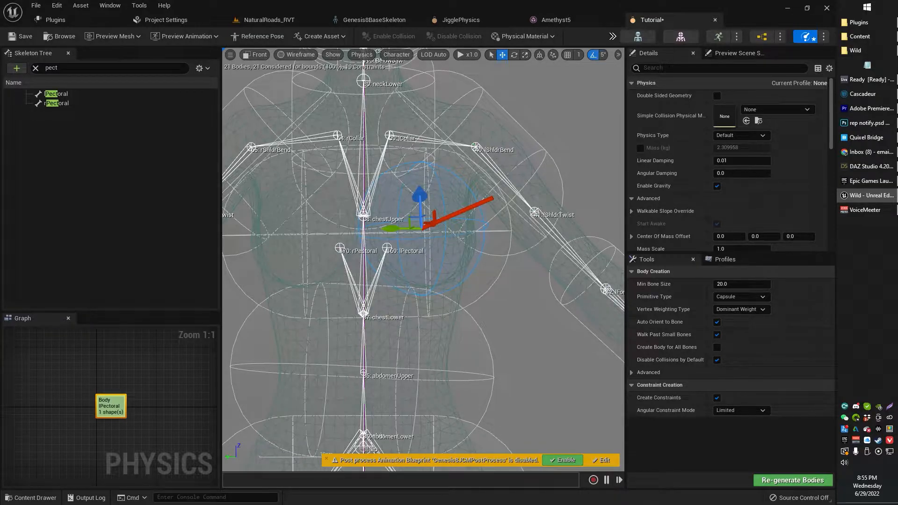
click(258, 54)
click(288, 69)
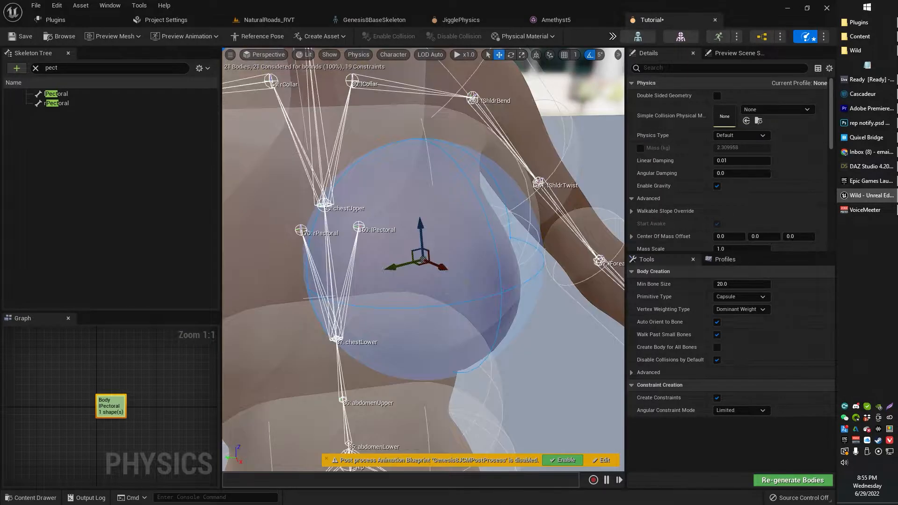
Show the bodies in the skeleton tree so the lPectoral body is listed under its bone
scroll(482, 246, down, 6)
mouse_move(471, 300)
right_down()
mouse_move(474, 309)
mouse_move(472, 290)
mouse_move(458, 291)
mouse_move(467, 296)
right_up()
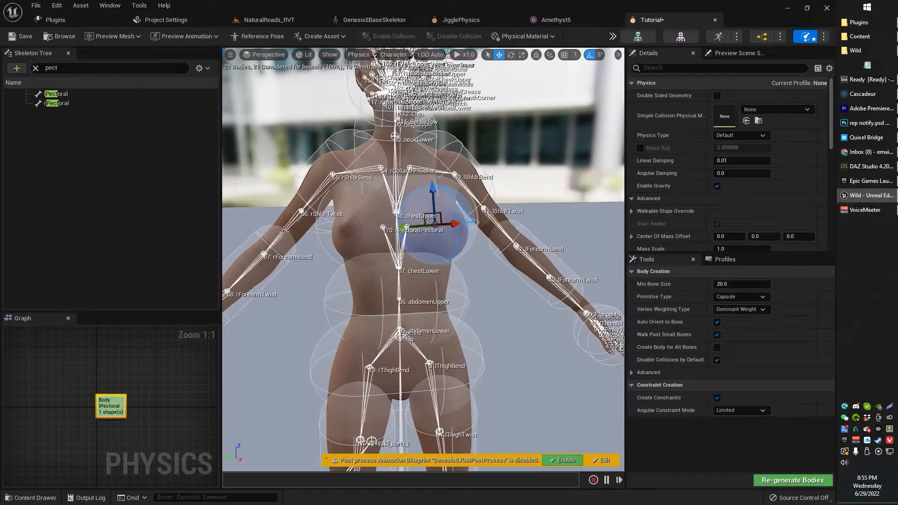
click(203, 69)
click(261, 182)
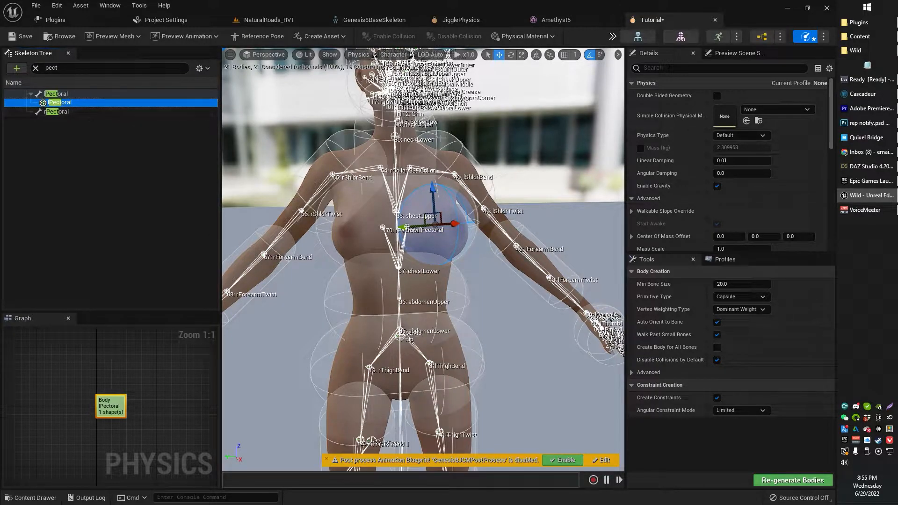
Simulate only the selected lPectoral body, examine its motion from several angles, and stop the simulation
click(613, 36)
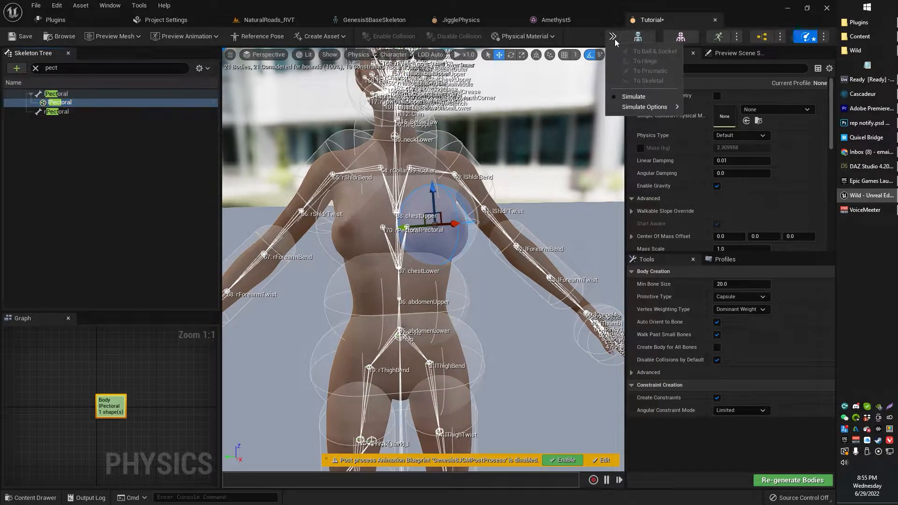
mouse_move(651, 105)
click(733, 130)
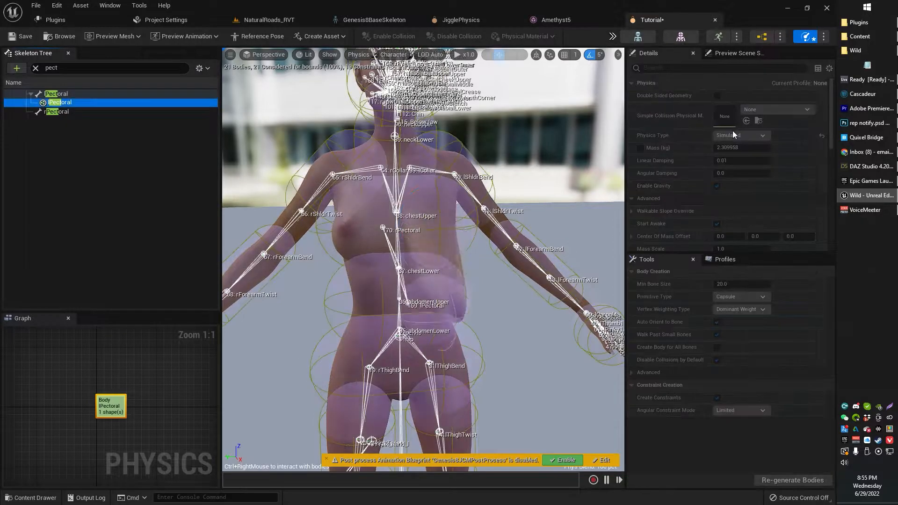
right_drag(423, 233, 439, 213)
key(w)
key(s)
key(a)
key(d)
right_drag(561, 262, 534, 257)
key(s)
key(Escape)
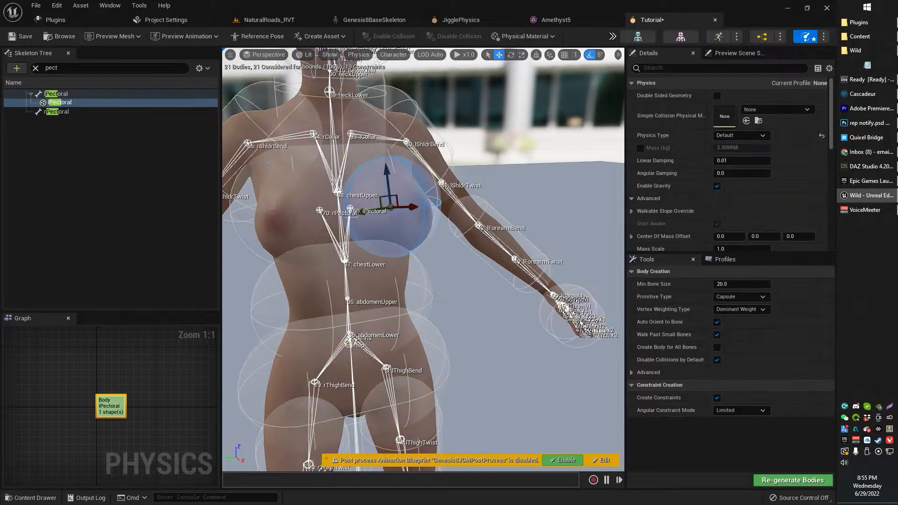
click(612, 36)
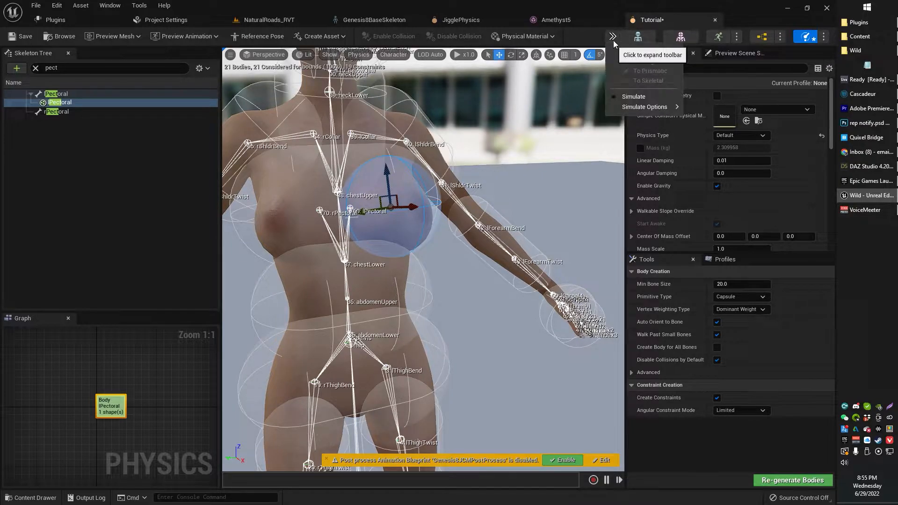
mouse_move(650, 109)
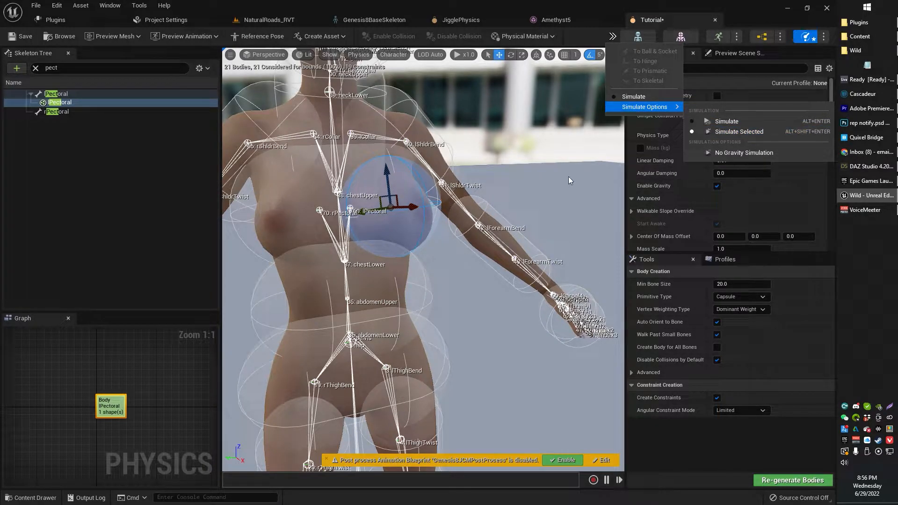
right_drag(568, 178, 542, 169)
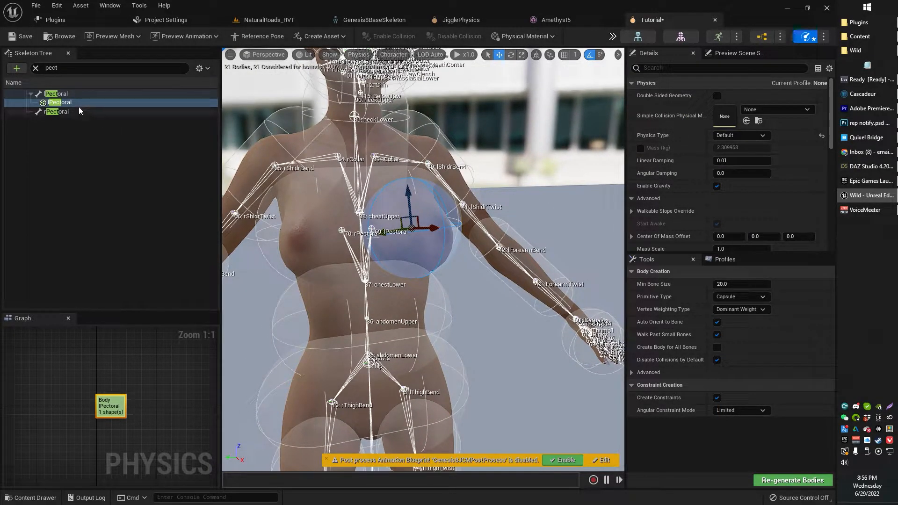
click(67, 103)
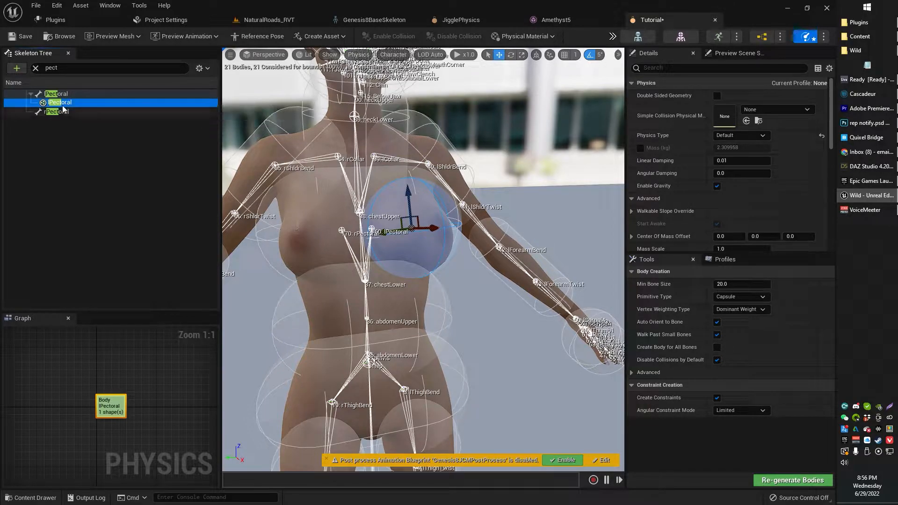
click(521, 181)
click(445, 204)
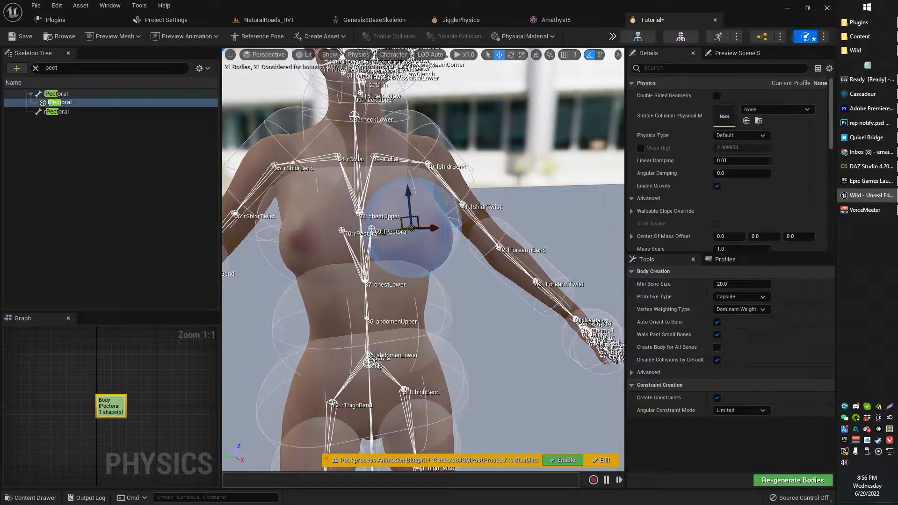
Review which bodies the lPectoral body can be constrained to, and inspect the chest bones that the pectoral bones branch from
right_click(66, 106)
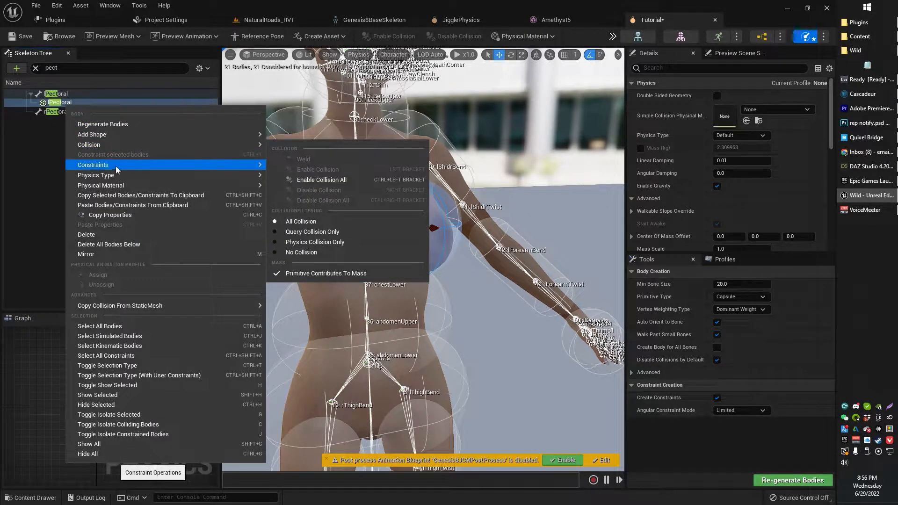
mouse_move(139, 166)
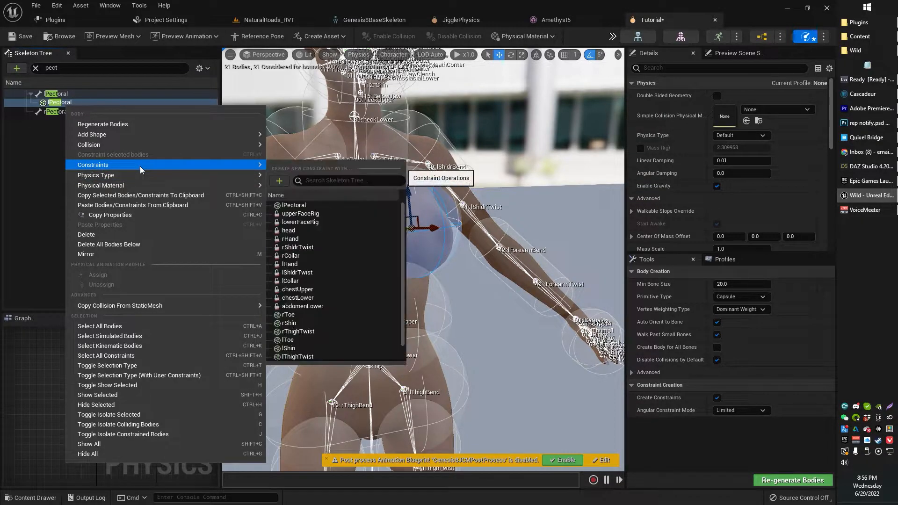
scroll(352, 296, down, 1)
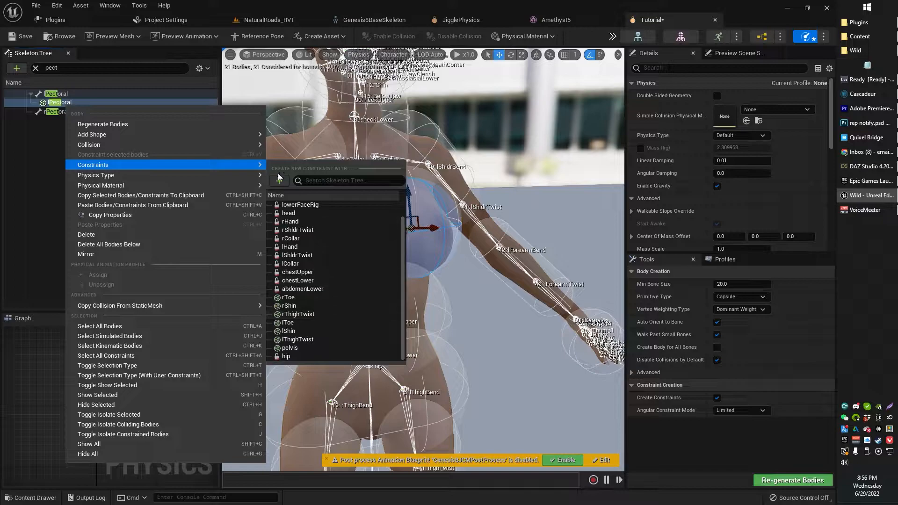
right_drag(520, 116, 516, 115)
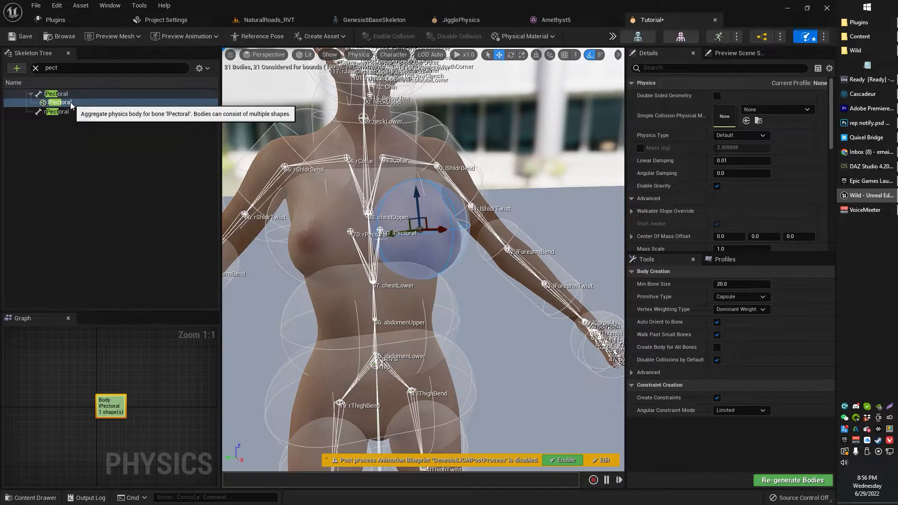
right_drag(354, 271, 374, 219)
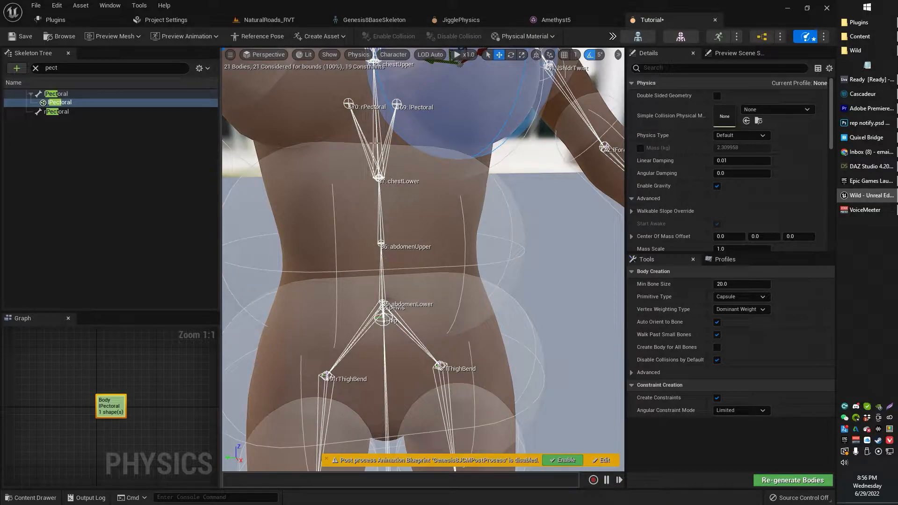
click(378, 134)
right_drag(378, 133, 384, 118)
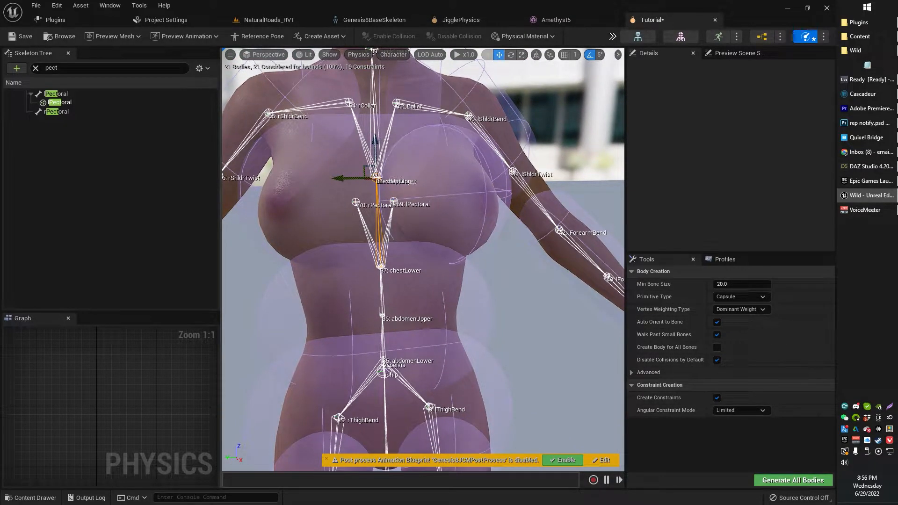
right_drag(384, 118, 383, 113)
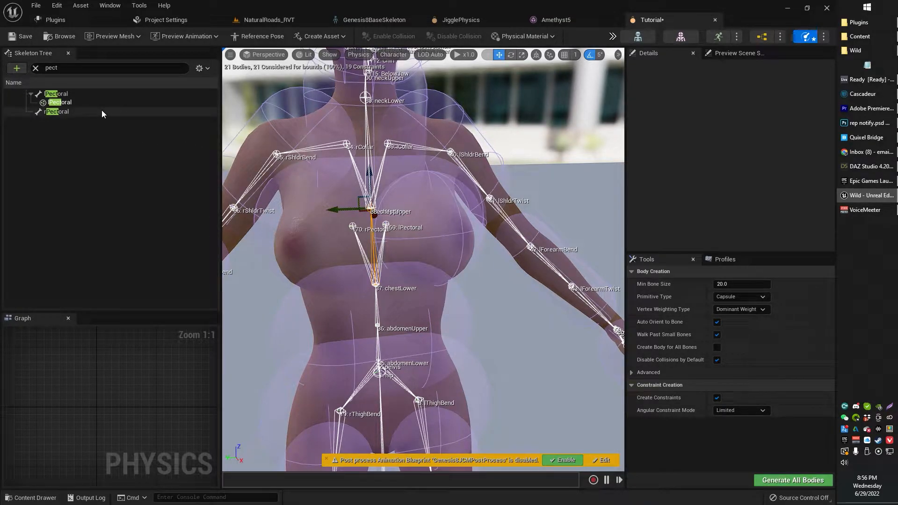
Create a new constraint between the lPectoral body and the chestLower body
click(61, 103)
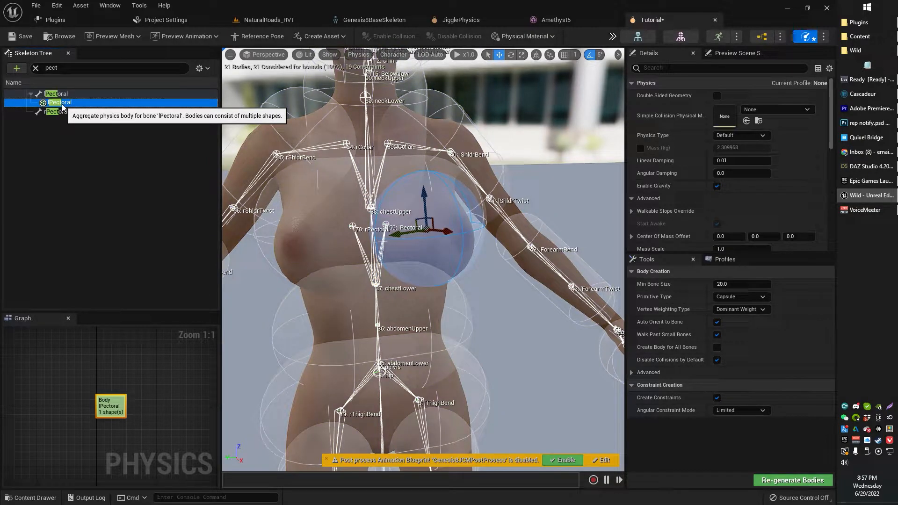
right_click(62, 107)
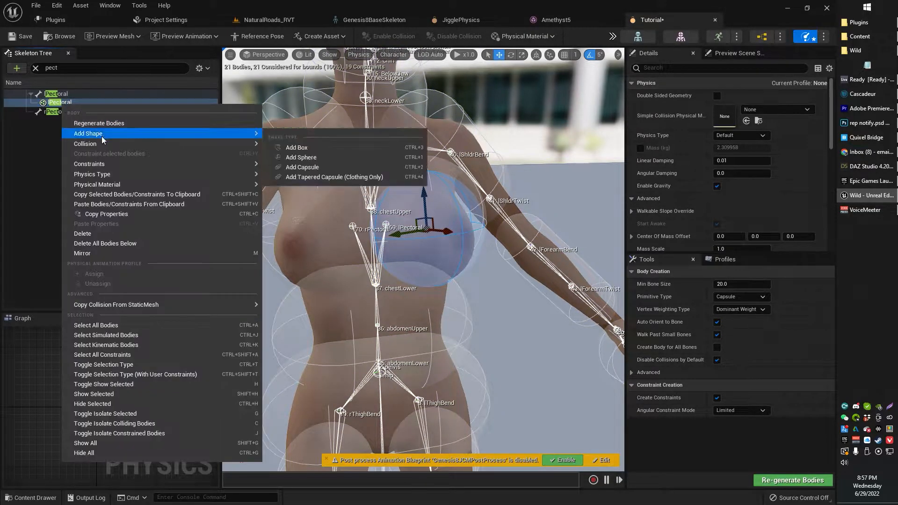
mouse_move(185, 165)
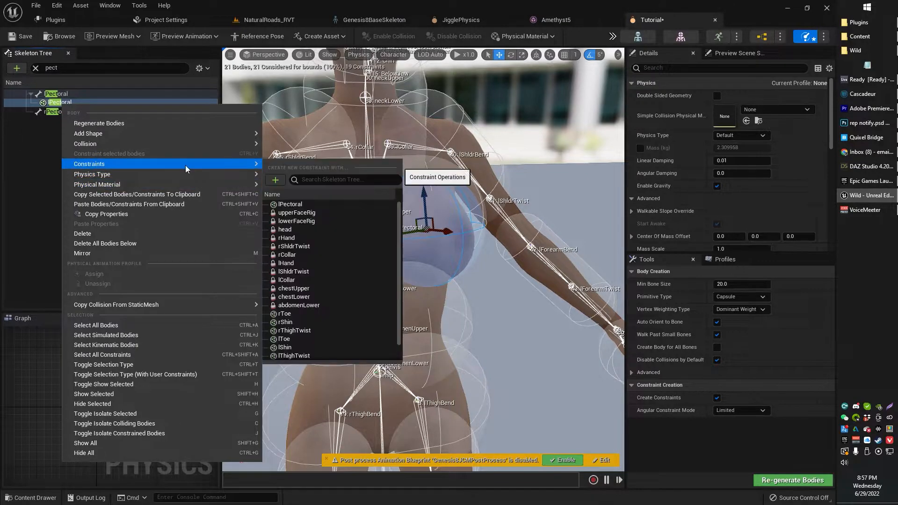
click(313, 296)
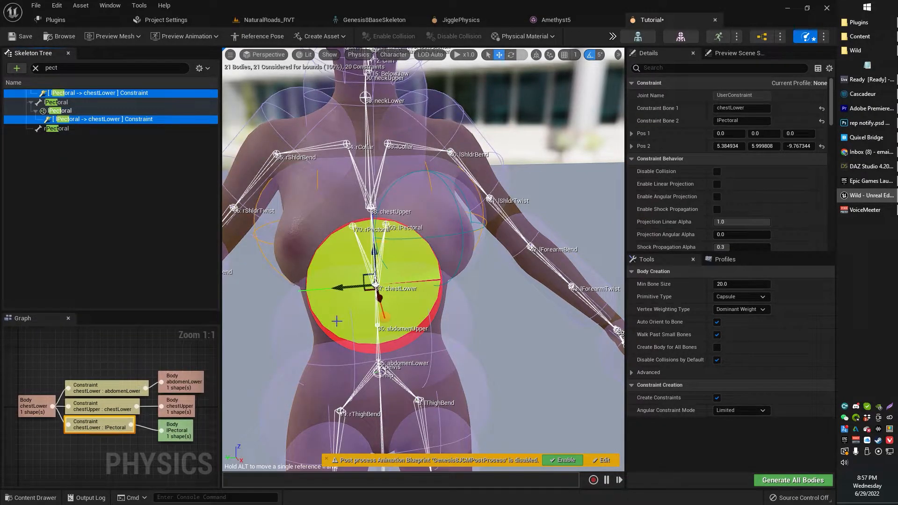
Move the new lPectoral constraint up and sideways from the chestLower bone toward the left side of the chest
drag(372, 252, 359, 191)
drag(341, 228, 414, 229)
right_drag(415, 229, 502, 282)
drag(388, 219, 352, 203)
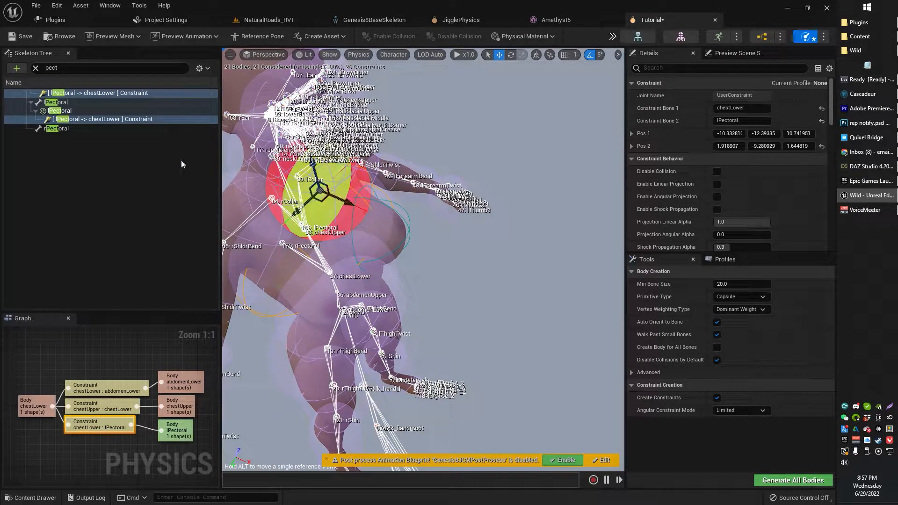
Select the lPectoral body and look through its physics properties, including damping, gravity and mass settings
click(62, 111)
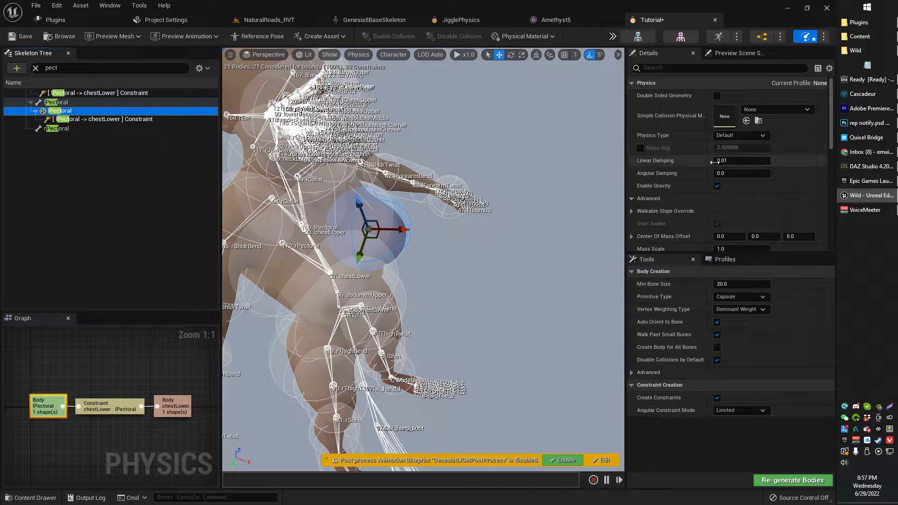
scroll(765, 183, down, 5)
scroll(763, 174, up, 5)
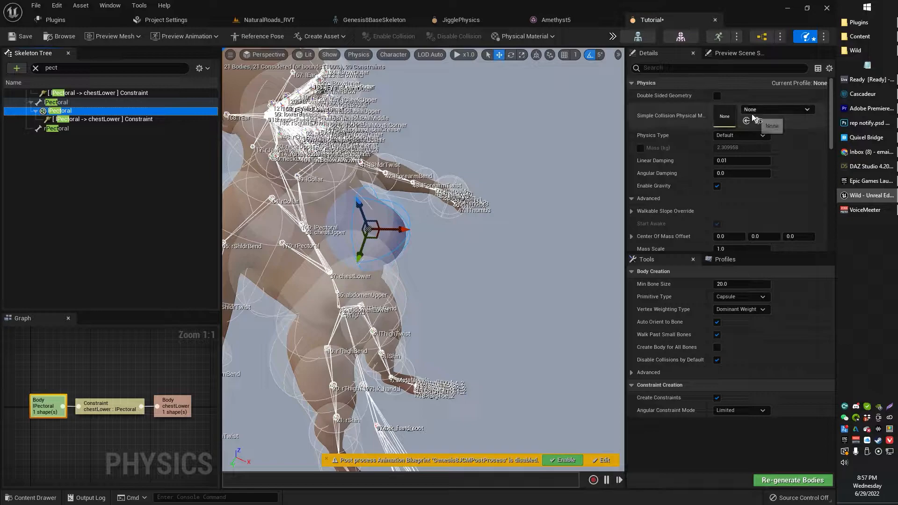
scroll(753, 187, down, 2)
scroll(754, 222, down, 5)
scroll(749, 219, up, 7)
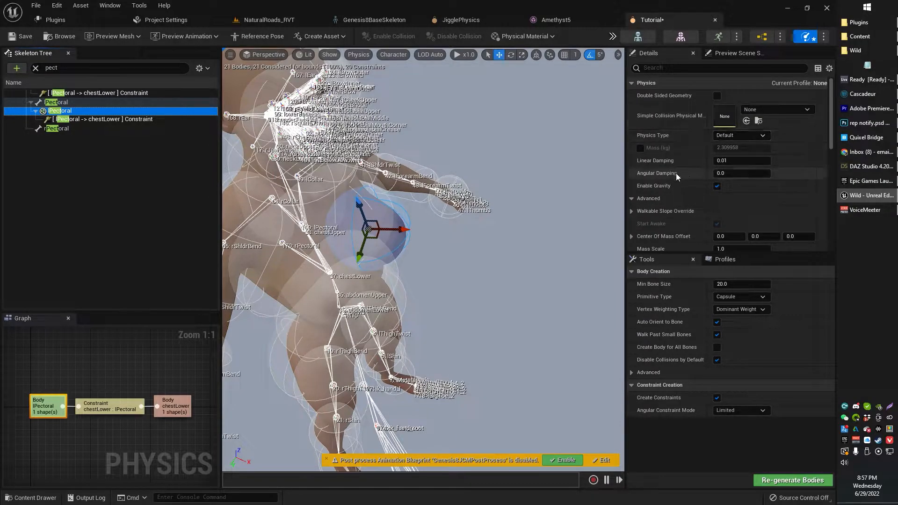
drag(403, 229, 459, 230)
key(ctrl+z)
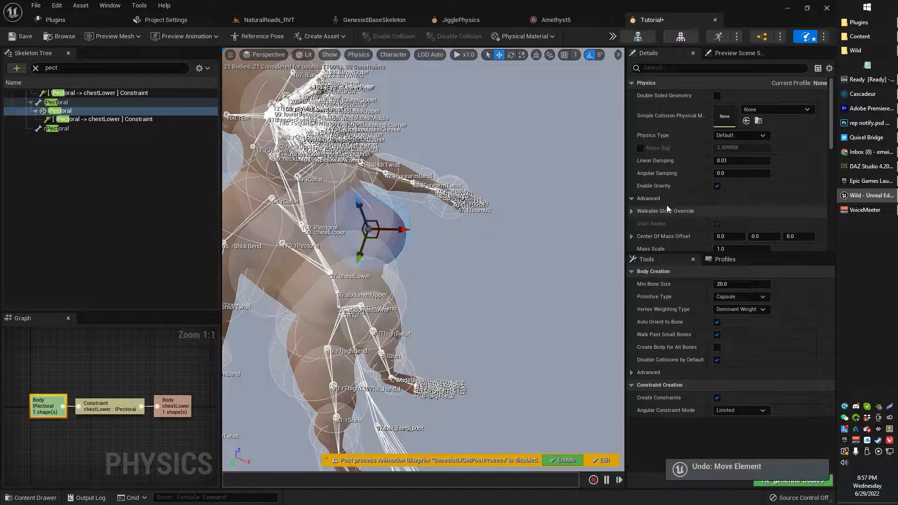
scroll(725, 209, down, 3)
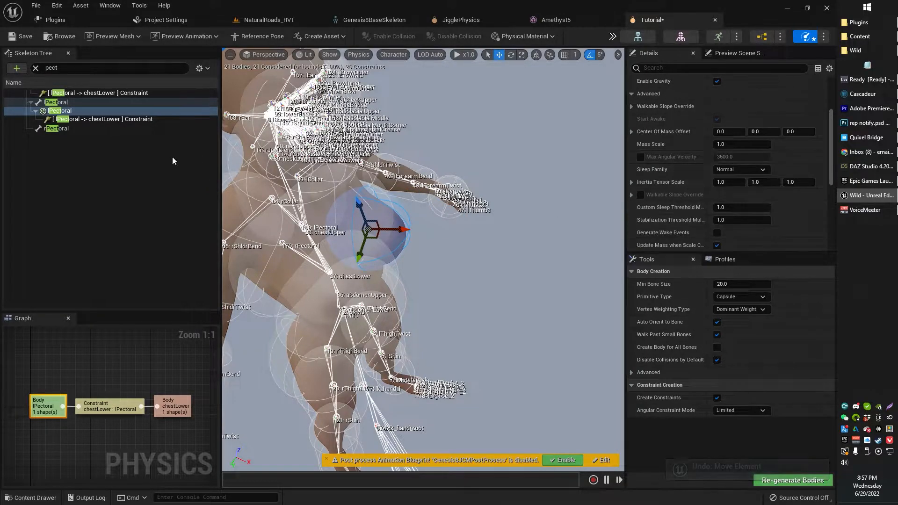
In the top view, move the lPectoral to chestLower constraint forward and inward to the left breast, and check it in the front view
click(93, 92)
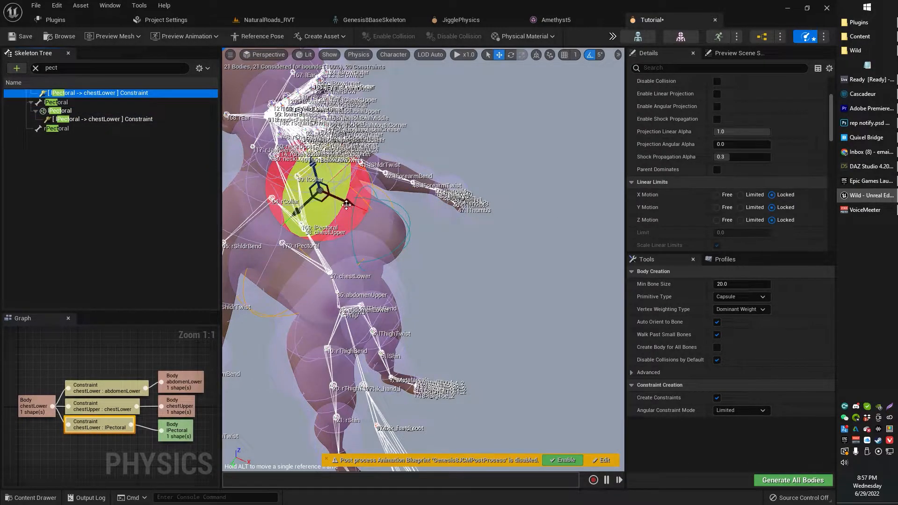
click(261, 55)
click(275, 88)
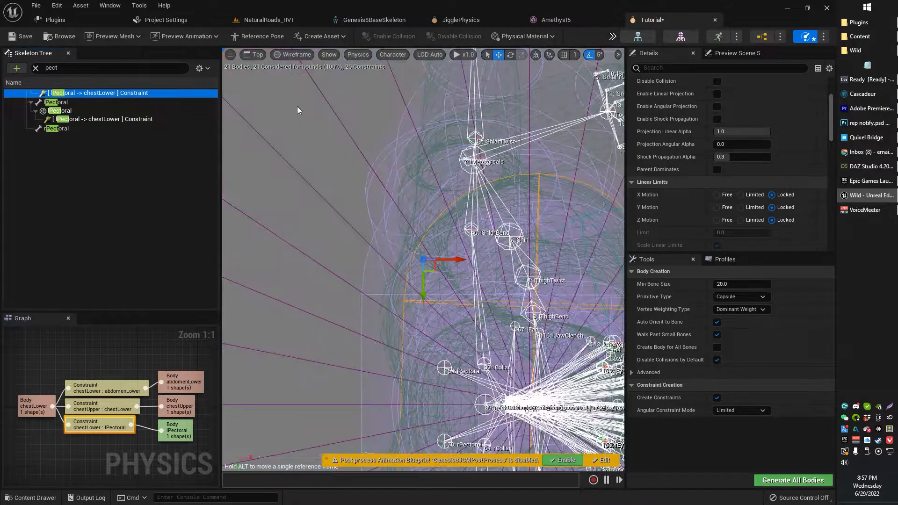
right_drag(494, 265, 396, 192)
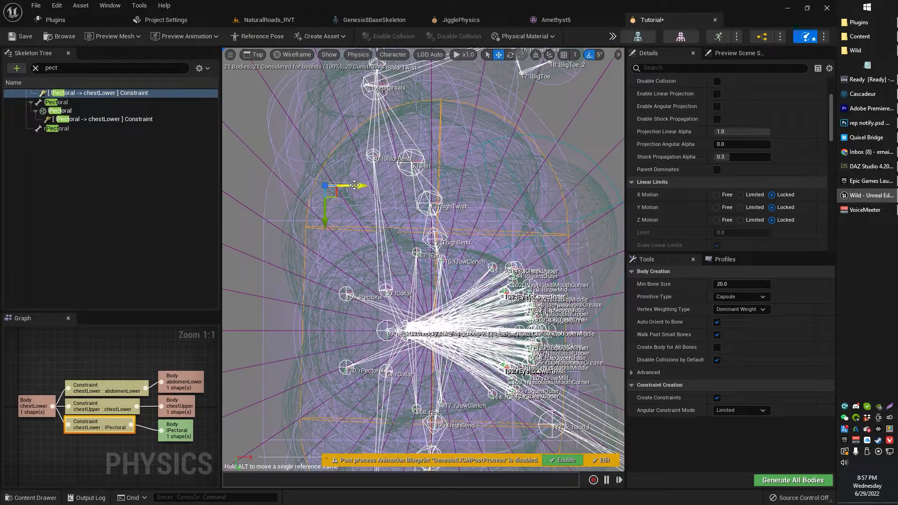
drag(566, 220, 571, 248)
click(256, 55)
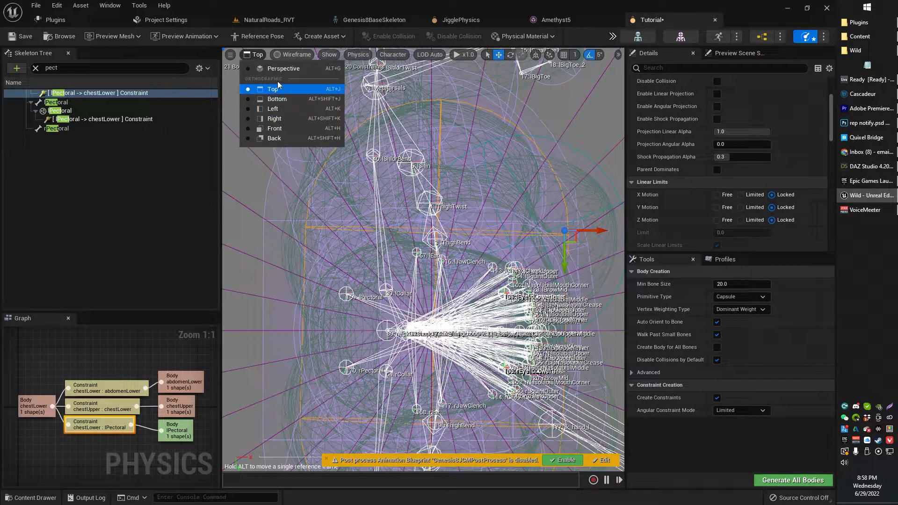
click(283, 128)
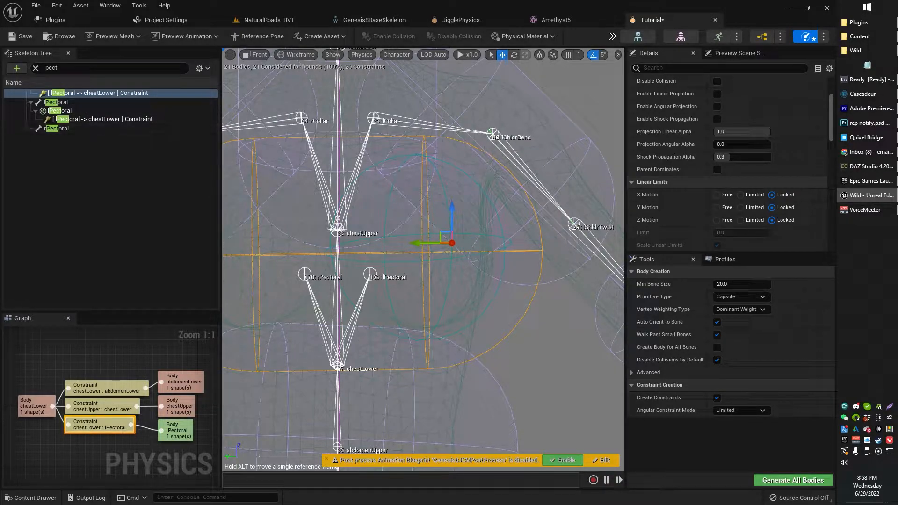
Return to the perspective view and move the constraint back until it sits on the lPectoral body
click(251, 57)
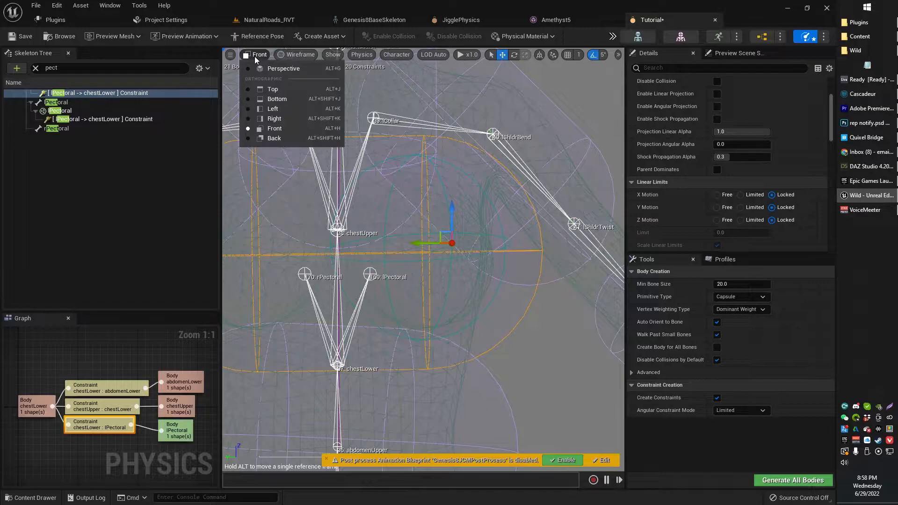
click(288, 69)
scroll(480, 215, down, 10)
right_drag(542, 231, 594, 247)
key(f)
mouse_move(477, 242)
right_down()
mouse_move(433, 237)
mouse_move(477, 243)
right_up()
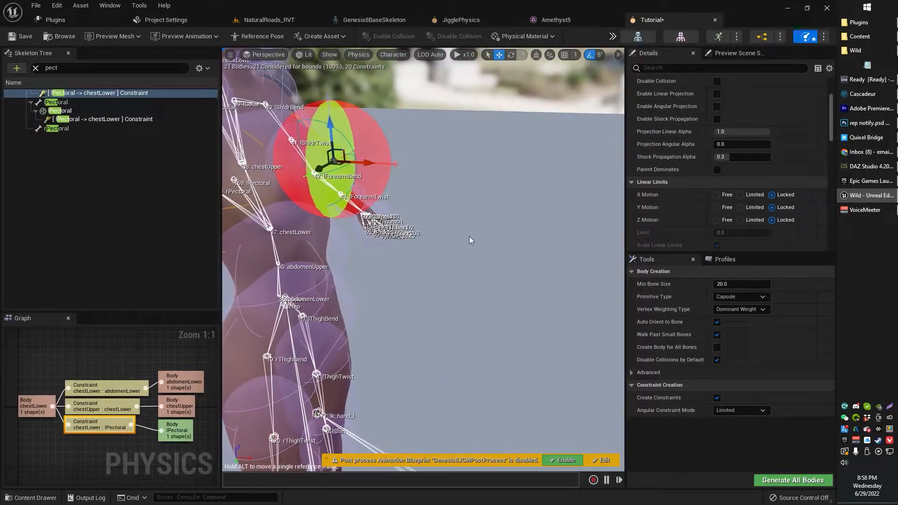
drag(369, 163, 342, 162)
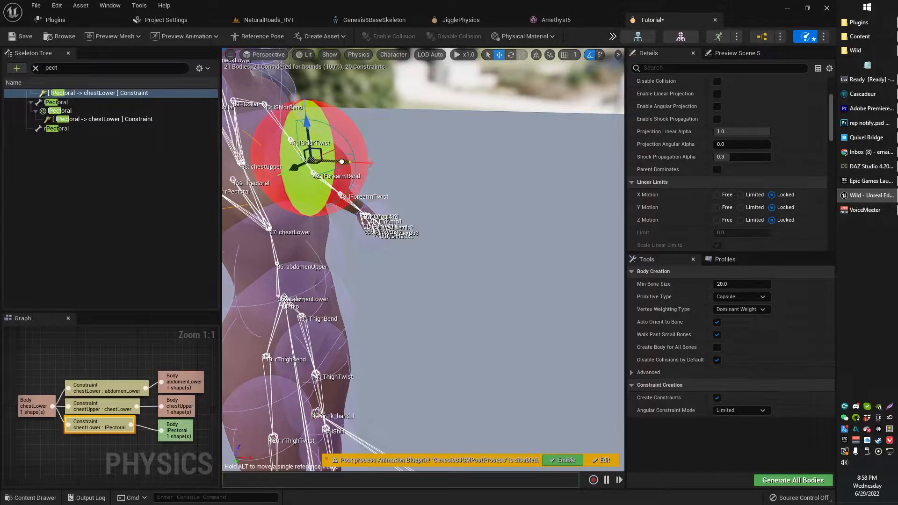
right_drag(342, 162, 422, 226)
drag(439, 267, 370, 262)
right_drag(369, 262, 381, 256)
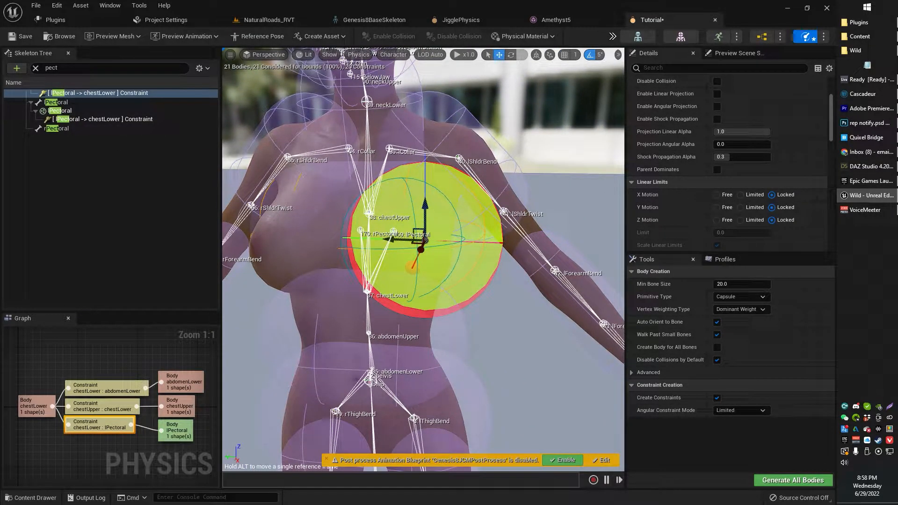
Compare the two skeleton tree entries of the lPectoral to chestLower constraint, and select the lPectoral body
click(119, 96)
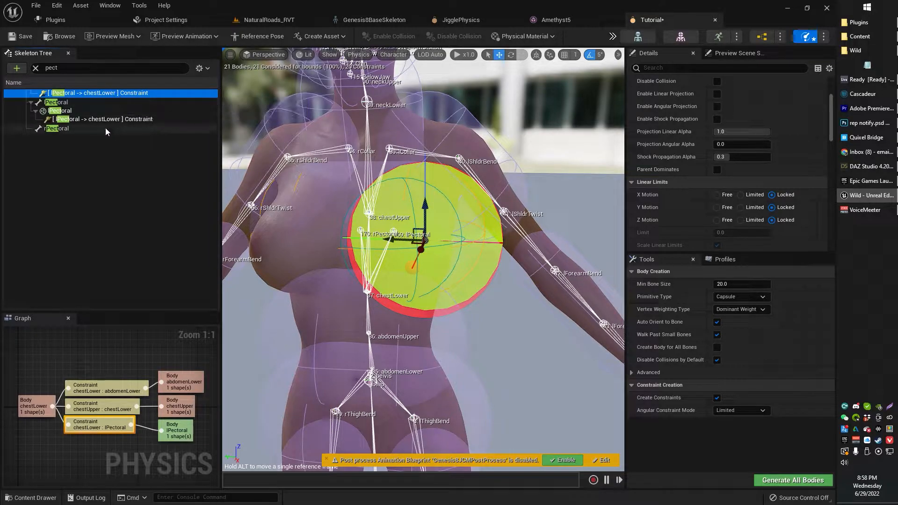
click(90, 120)
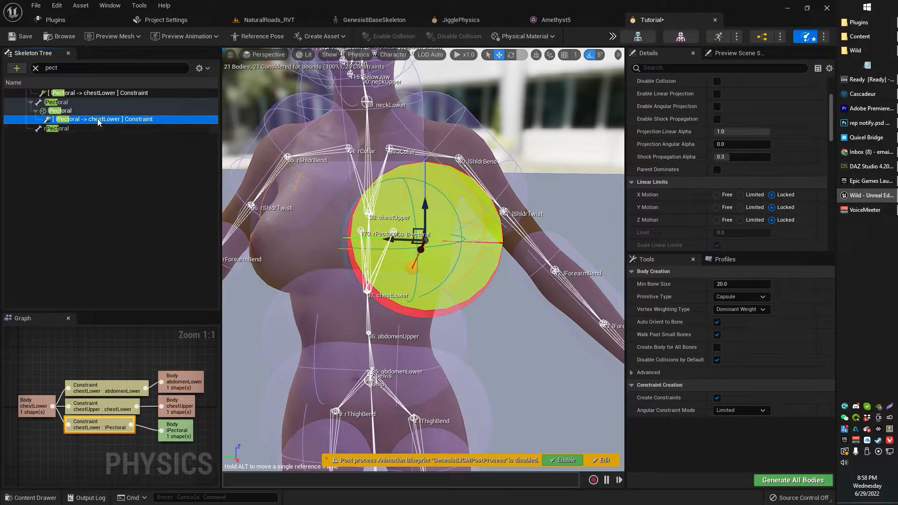
click(57, 111)
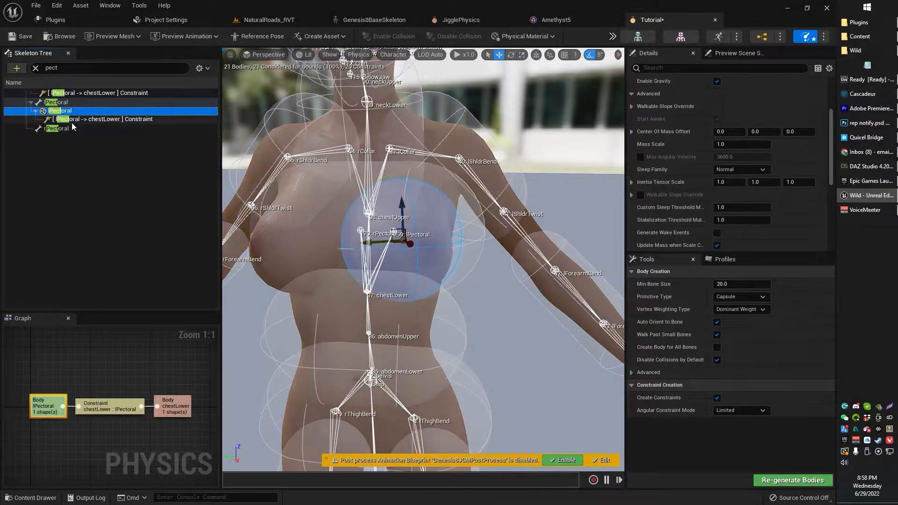
ctrl+click(72, 123)
click(63, 112)
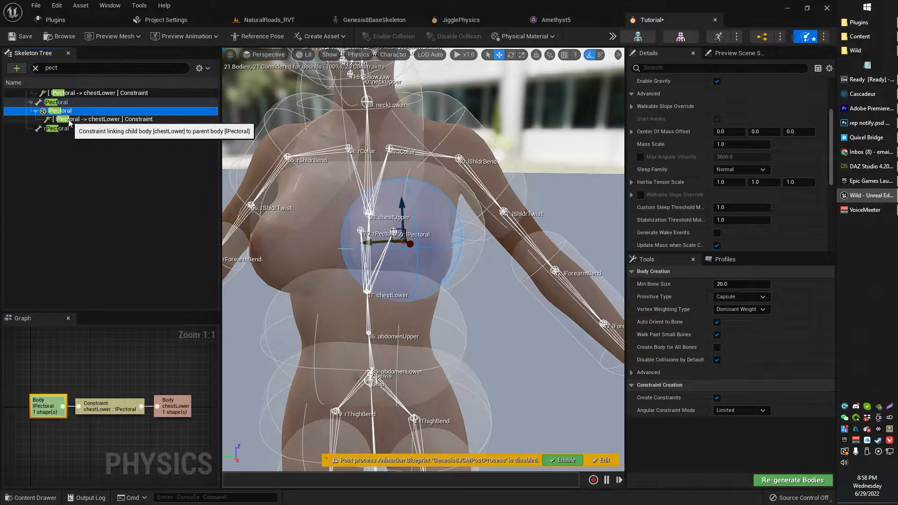
Set the Swing 1, Swing 2 and Twist motions of the lPectoral to chestLower constraint to Locked
click(69, 121)
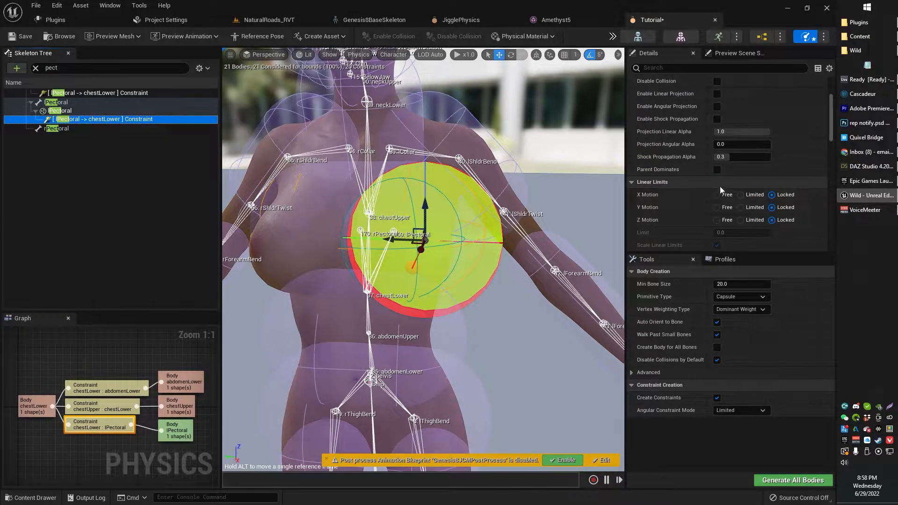
scroll(763, 173, down, 10)
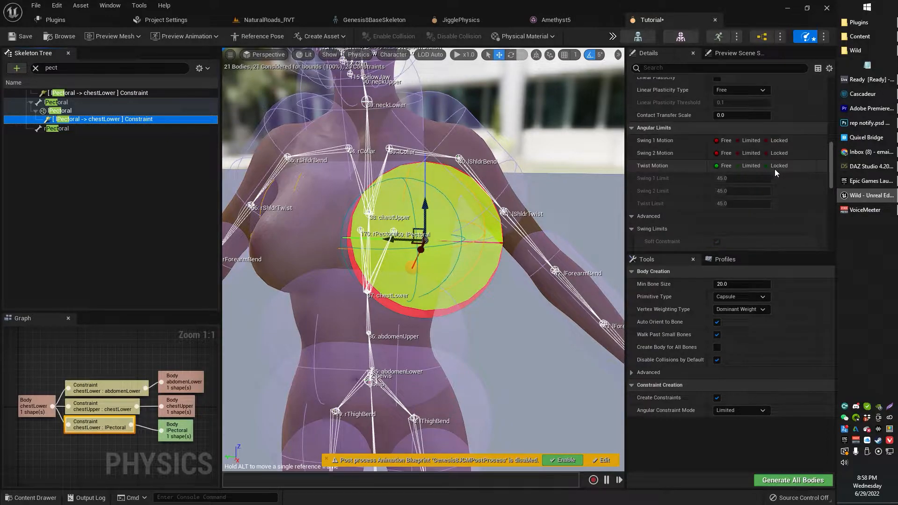
click(775, 165)
click(775, 153)
click(776, 141)
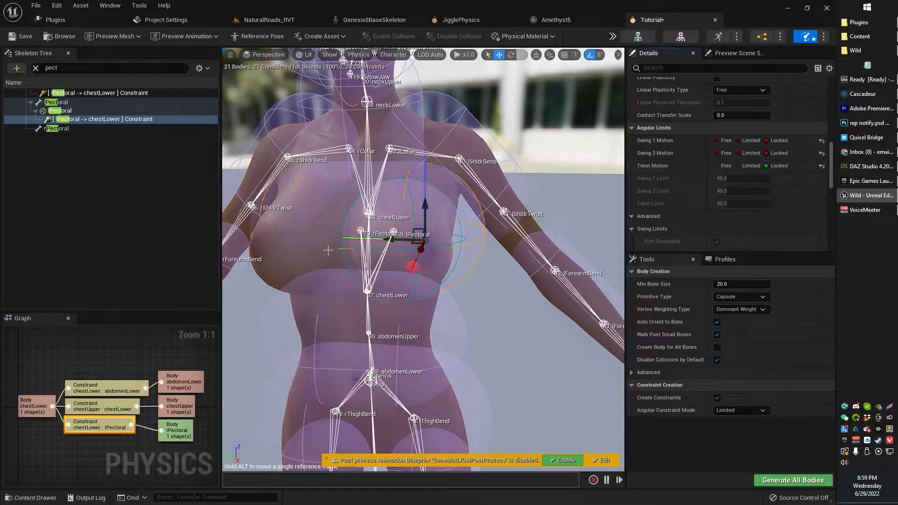
right_drag(486, 260, 500, 277)
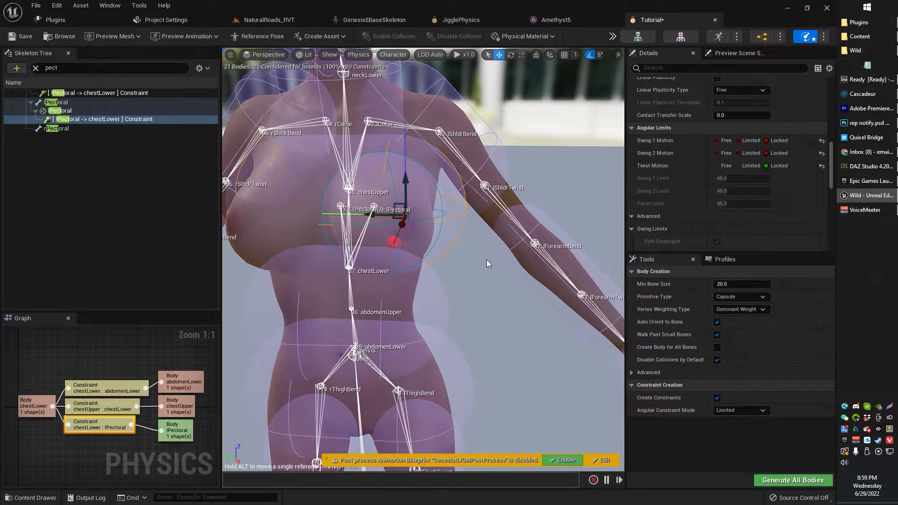
Test the locked angular limits by simulating repeatedly with the lPectoral body selected, and look over the body's physics settings
key(s)
key(s)
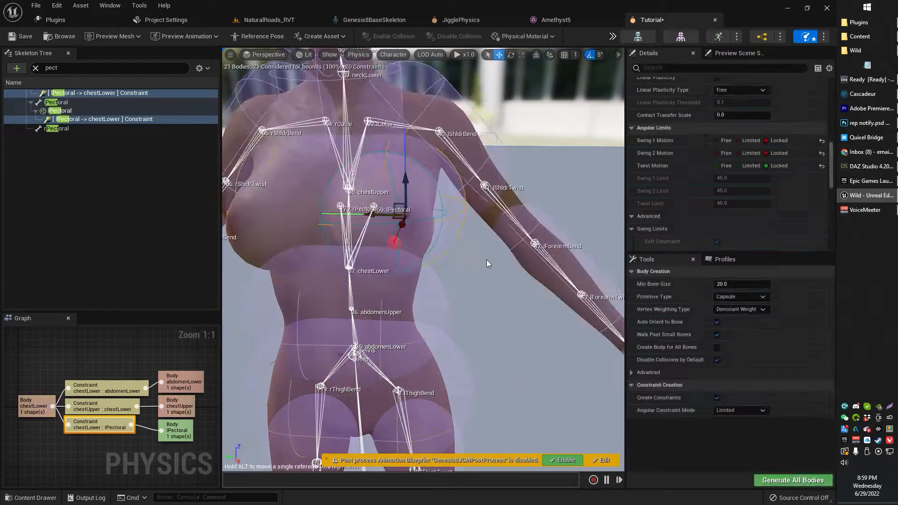
click(69, 111)
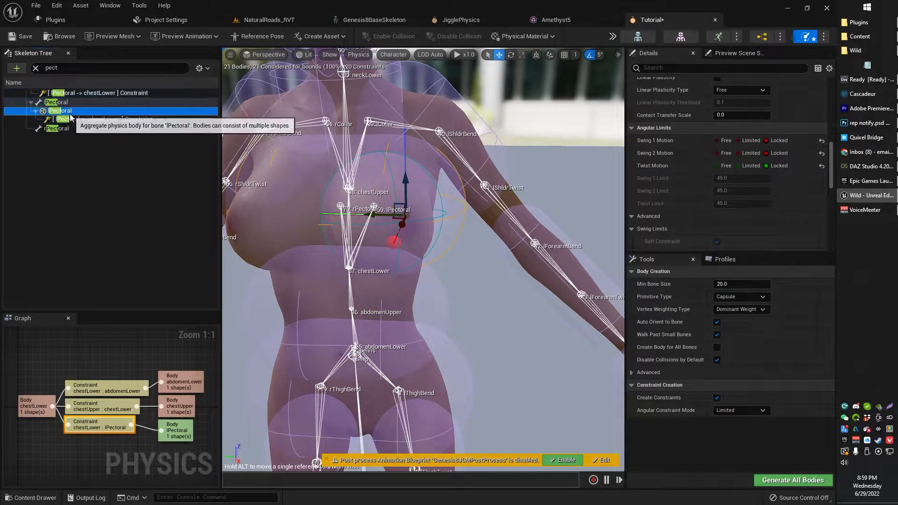
key(s)
key(s)
key(s)
key(s)
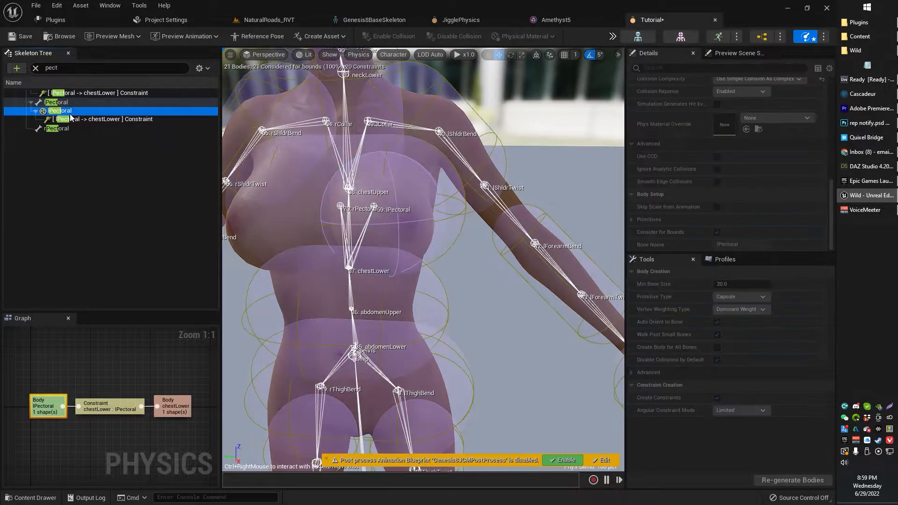
key(s)
key(s)
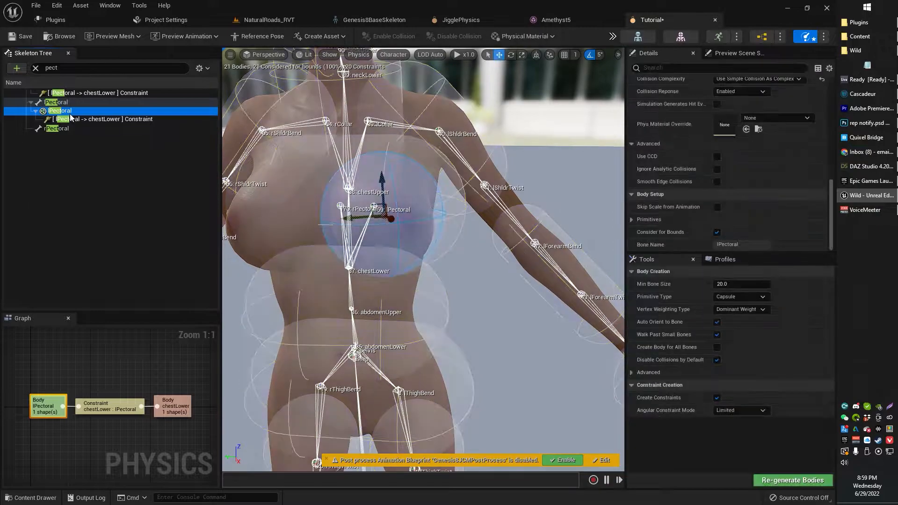
key(s)
key(s)
scroll(795, 195, up, 8)
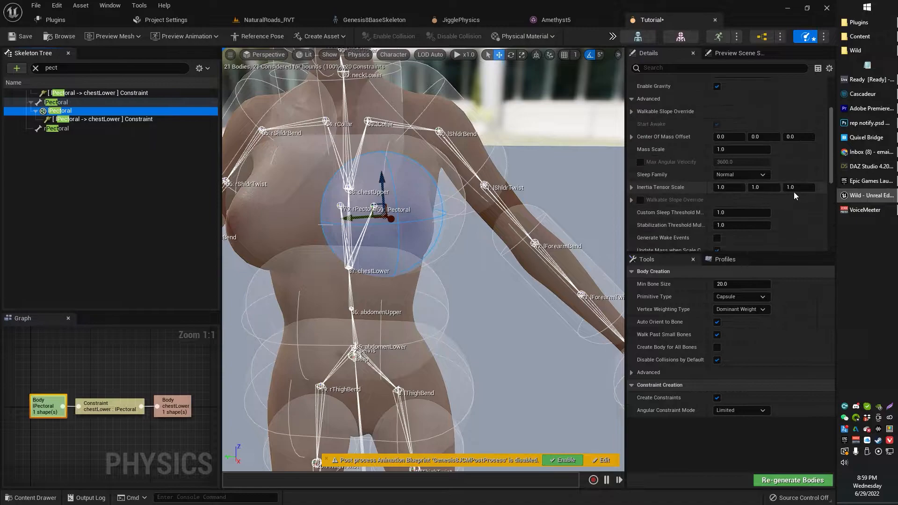
scroll(795, 189, down, 8)
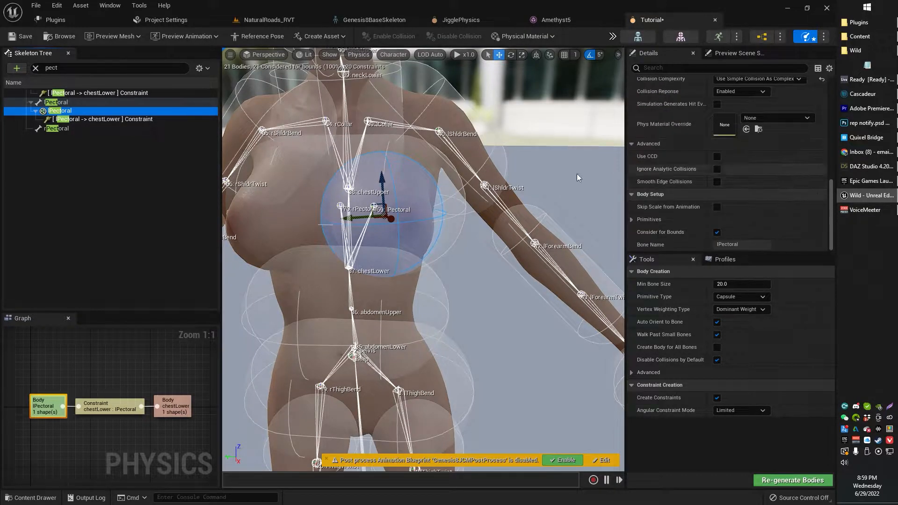
Set the linear X, Y and Z motions of the lPectoral to chestLower constraint to Limited with a limit of 5.0
click(117, 120)
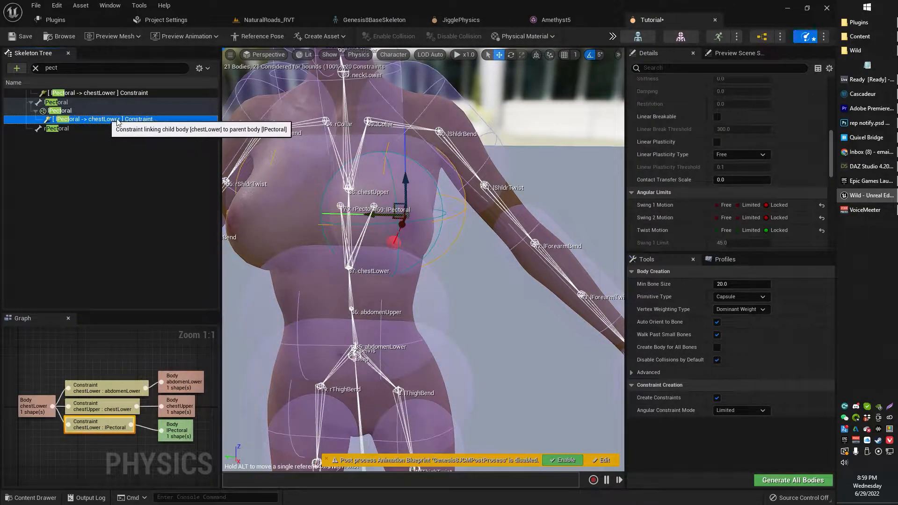
scroll(777, 206, up, 5)
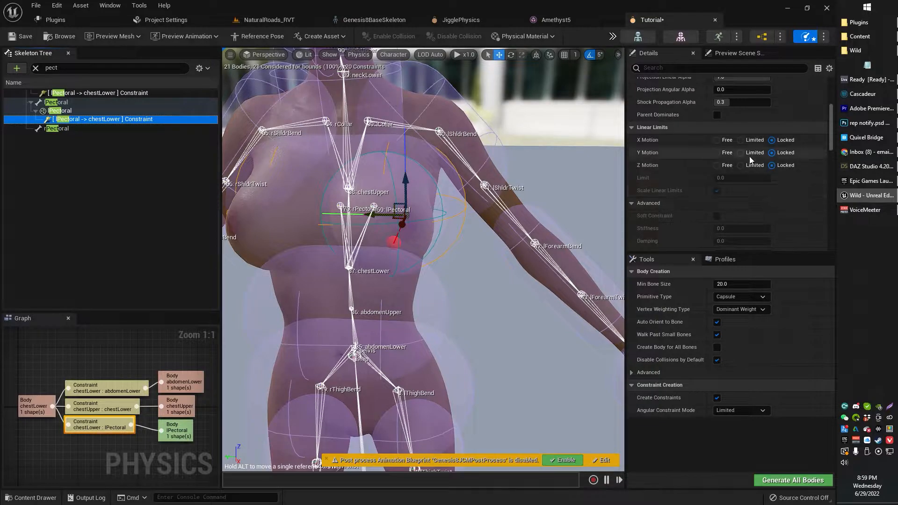
click(752, 140)
click(753, 152)
click(751, 165)
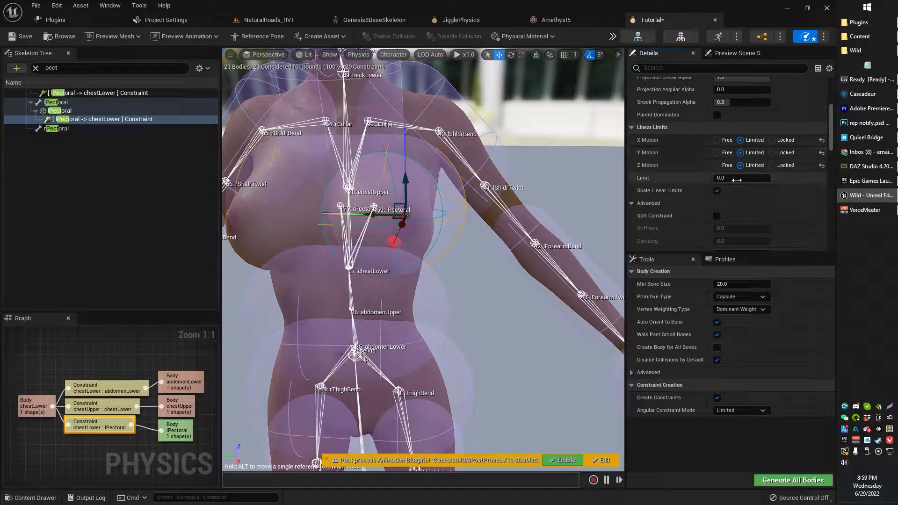
mouse_move(535, 161)
right_down()
mouse_move(541, 176)
mouse_move(529, 172)
mouse_move(543, 174)
right_up()
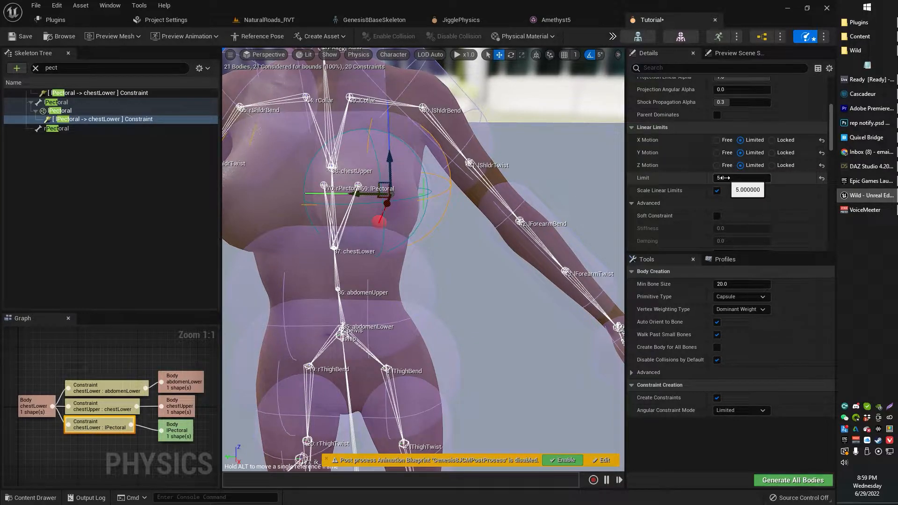
right_drag(520, 165, 513, 168)
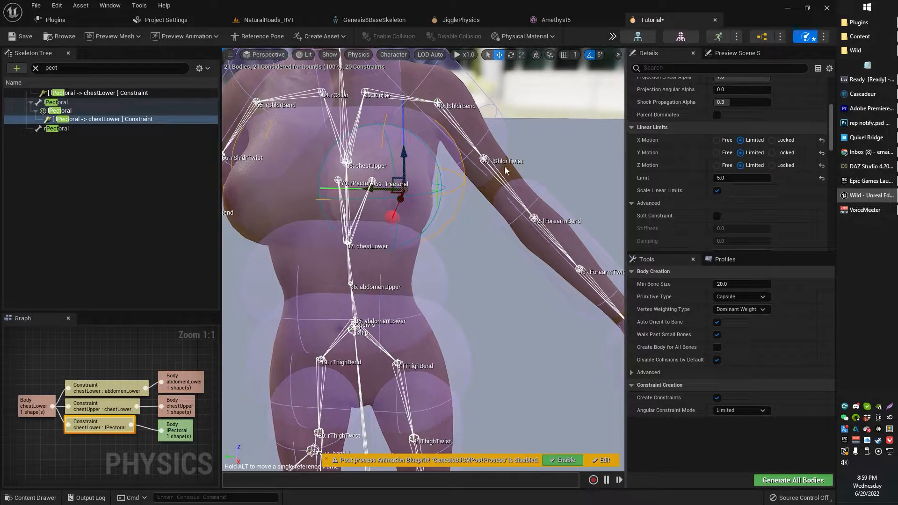
Start and stop the simulation several times with the lPectoral body selected to check its linear movement
click(81, 121)
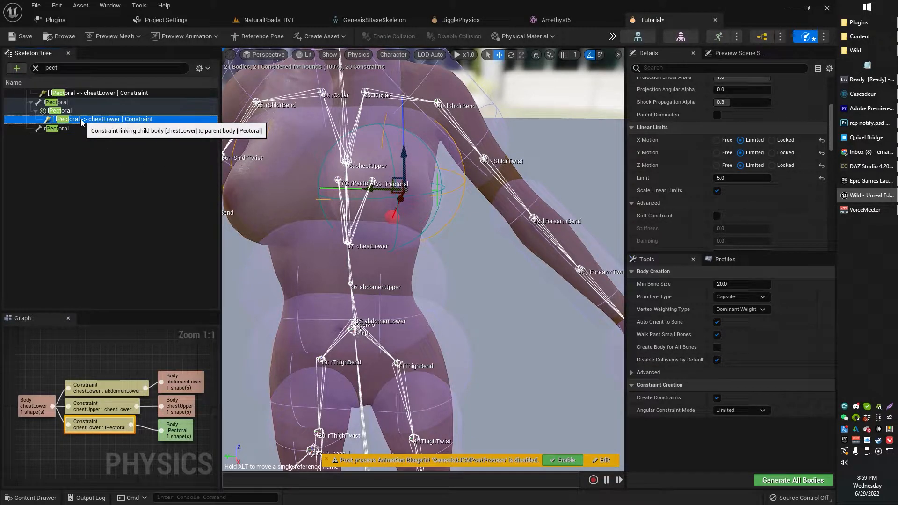
key(s)
key(s)
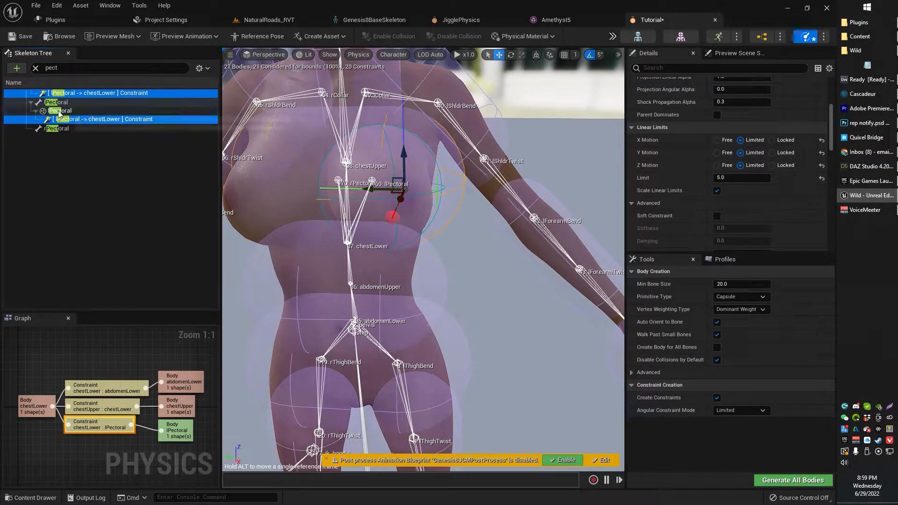
click(58, 112)
key(s)
key(s)
key(s)
key(s)
key(s)
key(s)
key(s)
key(s)
key(s)
Pull the simulated lPectoral body in several directions to test how it swings back, and stop the simulation
ctrl+right_drag(389, 215, 371, 313)
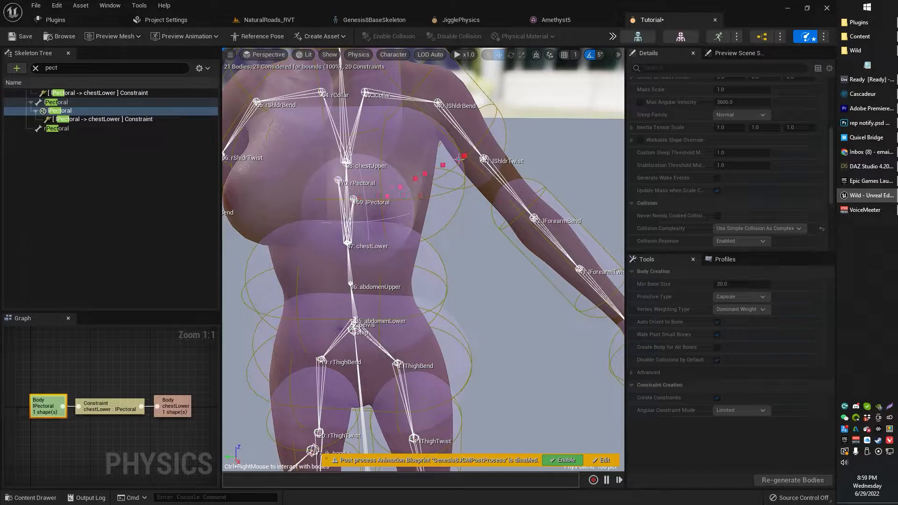
ctrl+right_drag(446, 180, 431, 227)
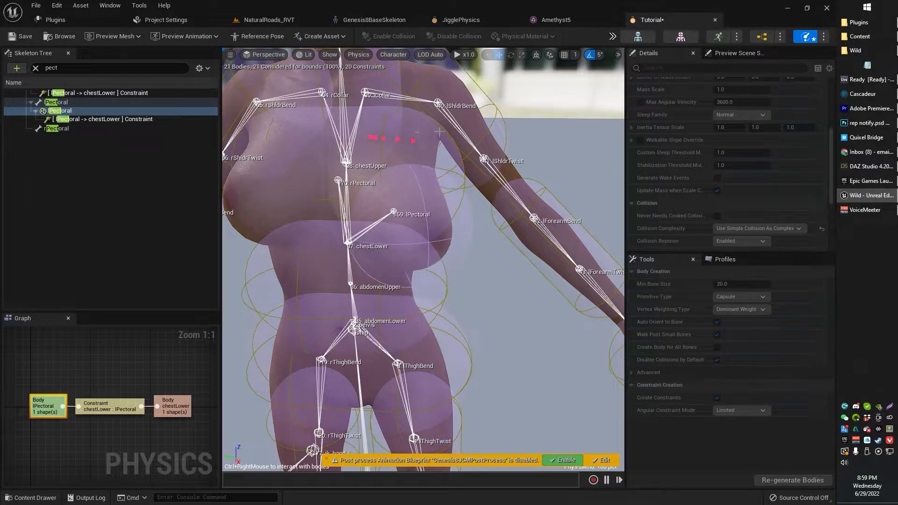
ctrl+right_drag(448, 209, 496, 256)
ctrl+right_drag(442, 248, 381, 218)
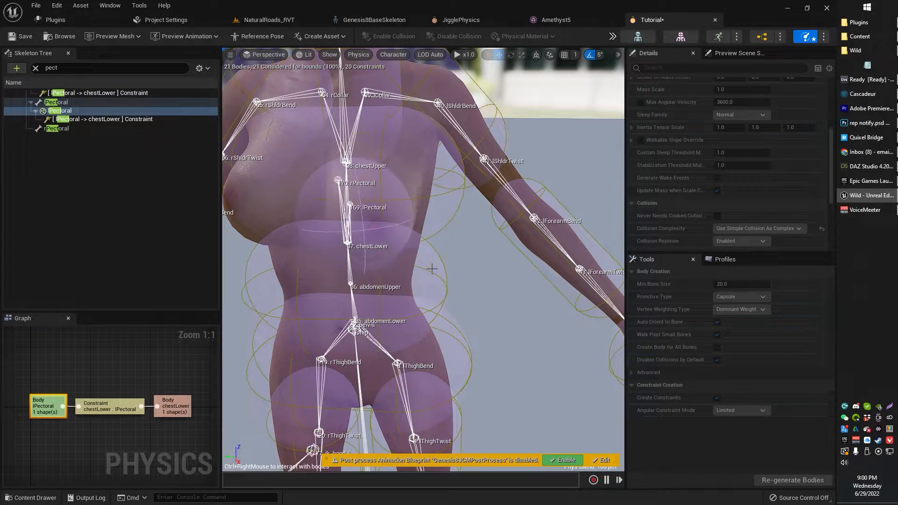
key(s)
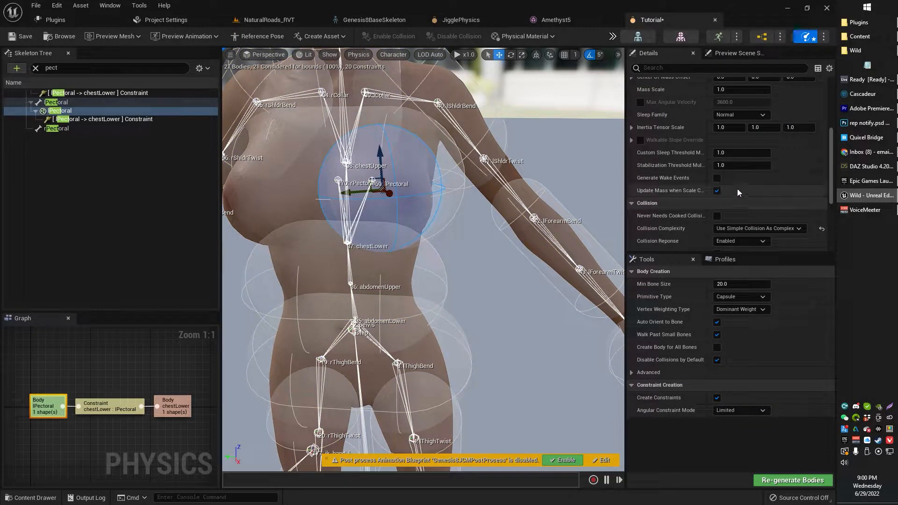
Look through the lPectoral body's collision settings and its chestLower constraint's linear, angular, swing and twist limit settings
scroll(747, 183, down, 5)
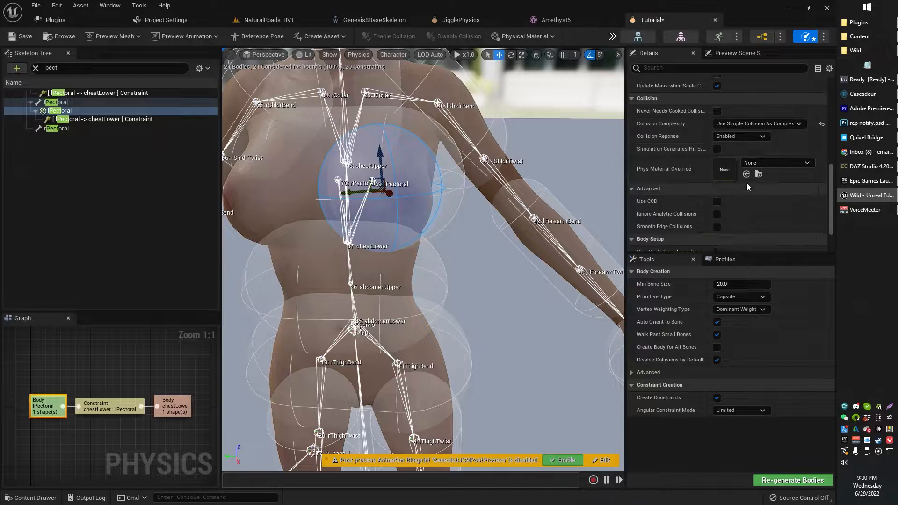
scroll(747, 184, down, 2)
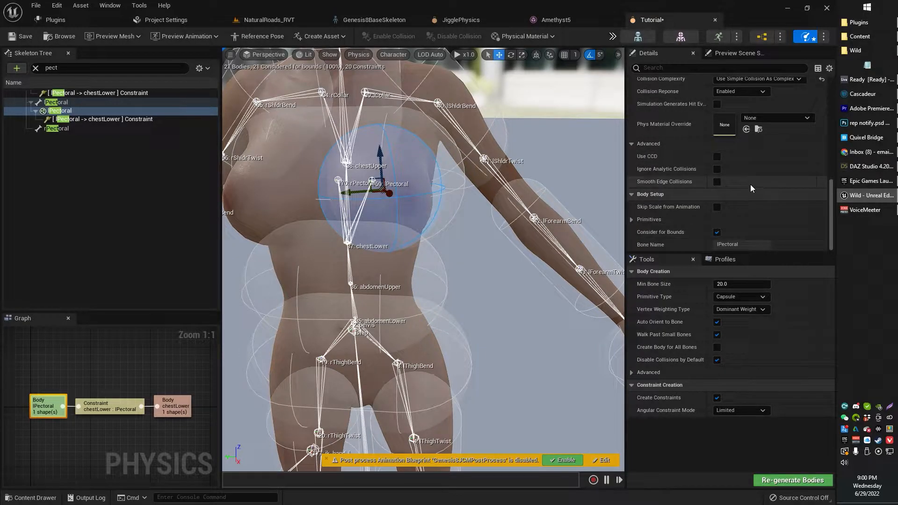
click(91, 119)
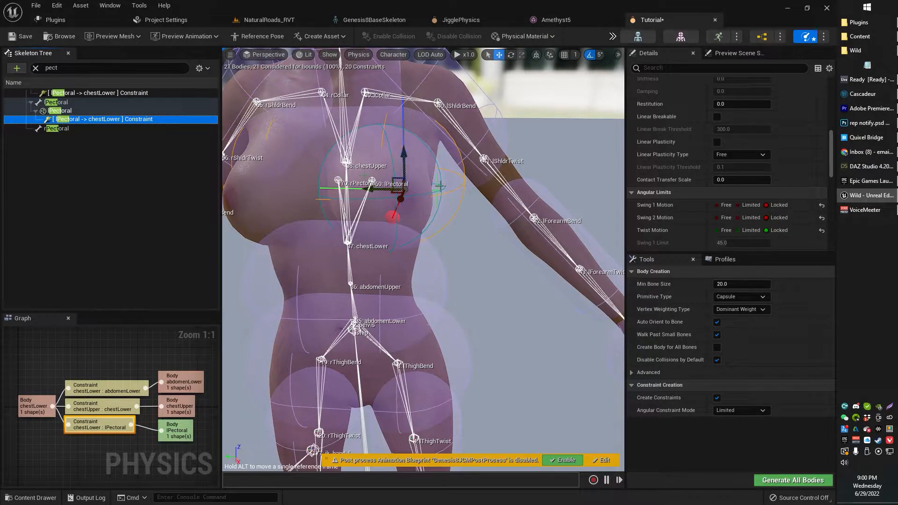
scroll(754, 187, up, 5)
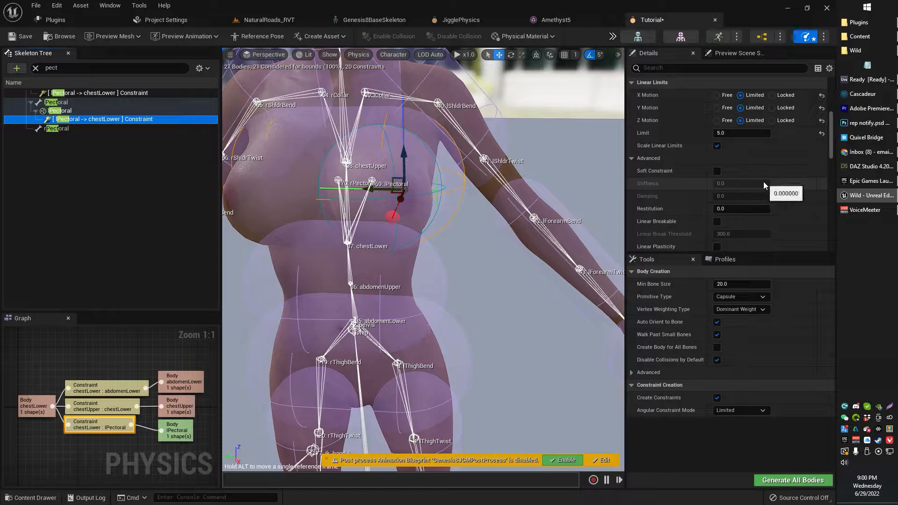
scroll(763, 182, down, 1)
scroll(762, 180, down, 1)
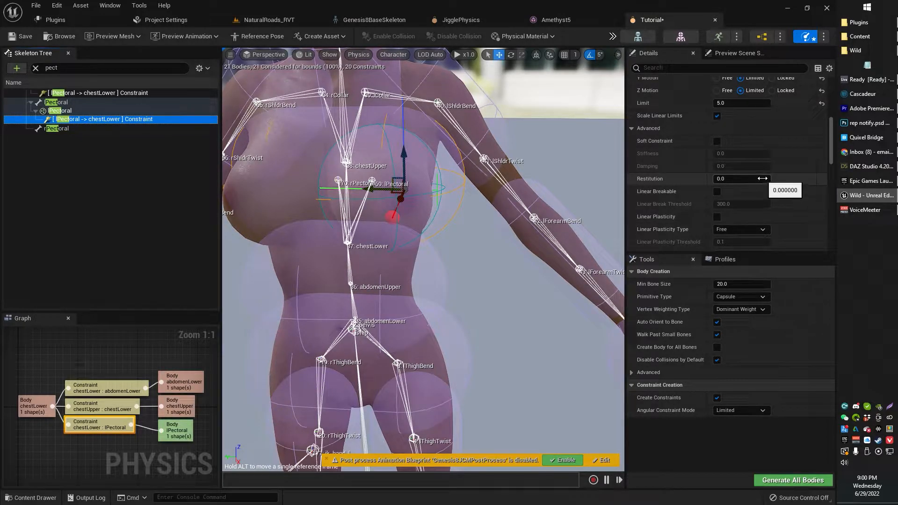
scroll(762, 177, down, 7)
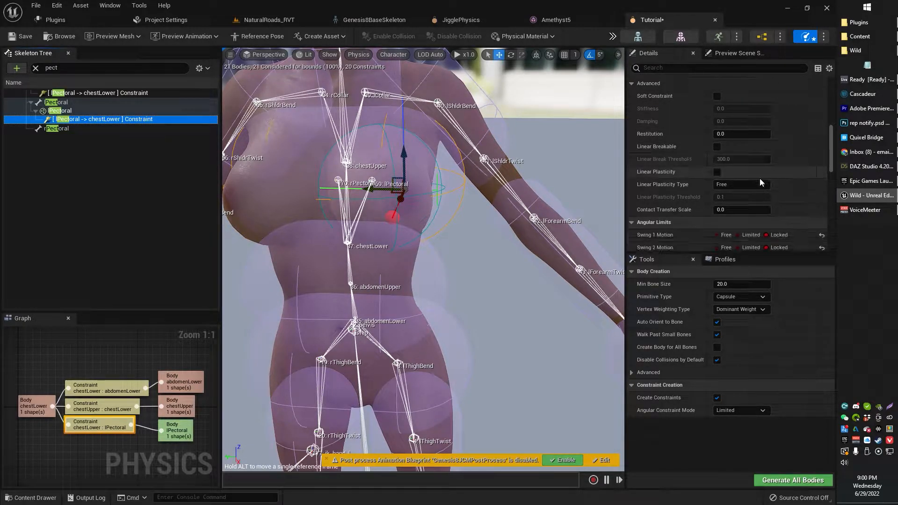
scroll(758, 179, down, 9)
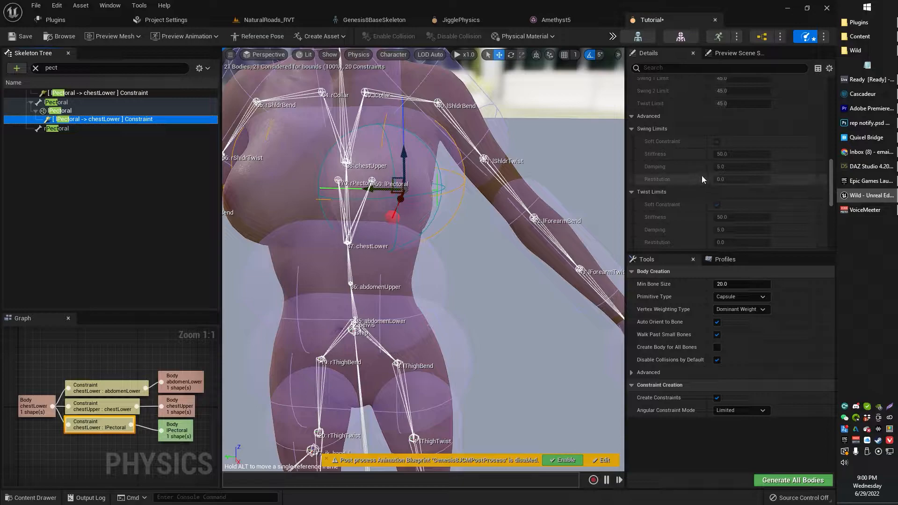
Set the linear limits' Restitution of the lPectoral to chestLower constraint to 1.0
scroll(708, 169, up, 6)
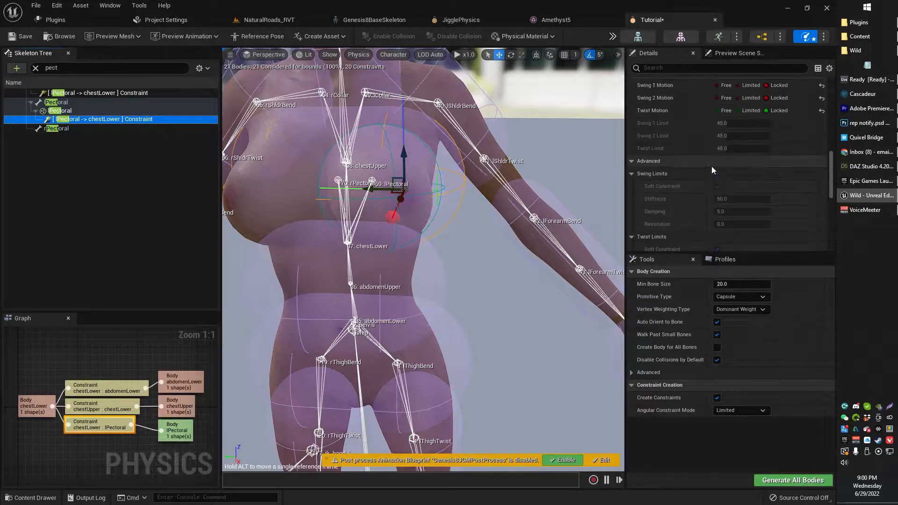
scroll(712, 167, up, 5)
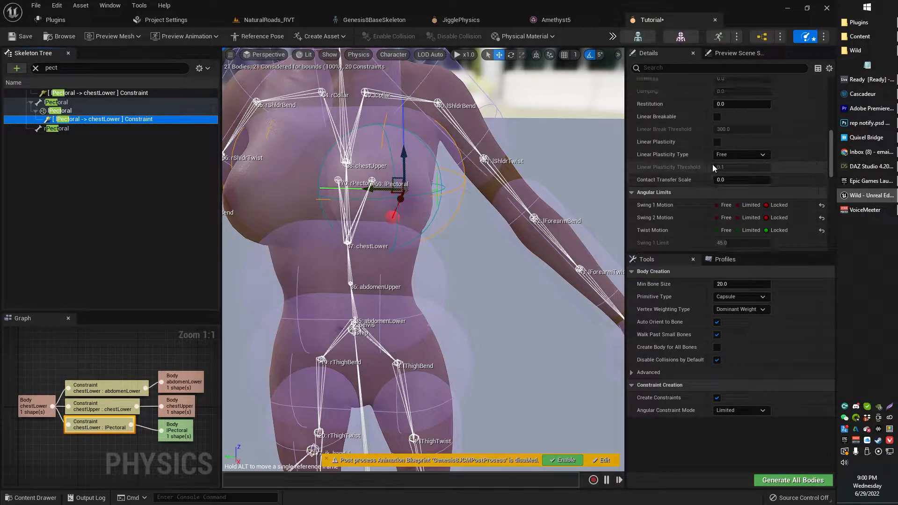
scroll(714, 166, up, 10)
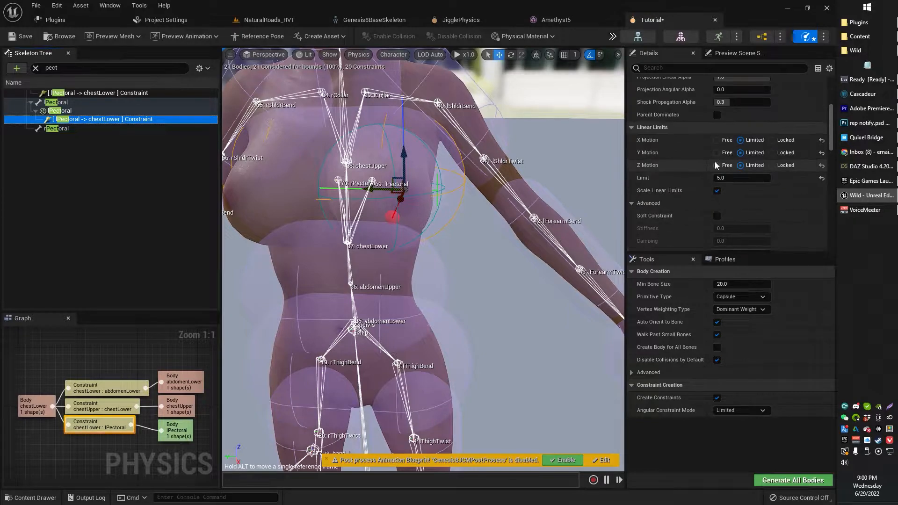
scroll(723, 176, down, 3)
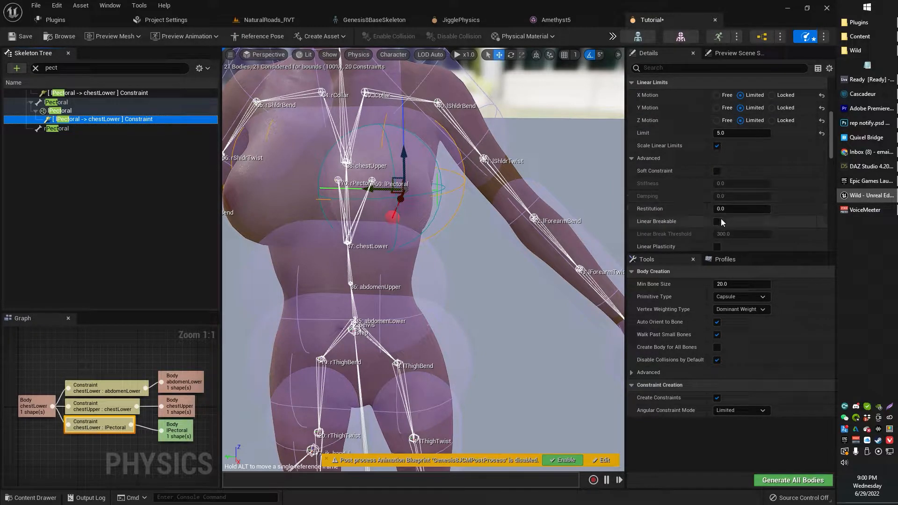
click(729, 208)
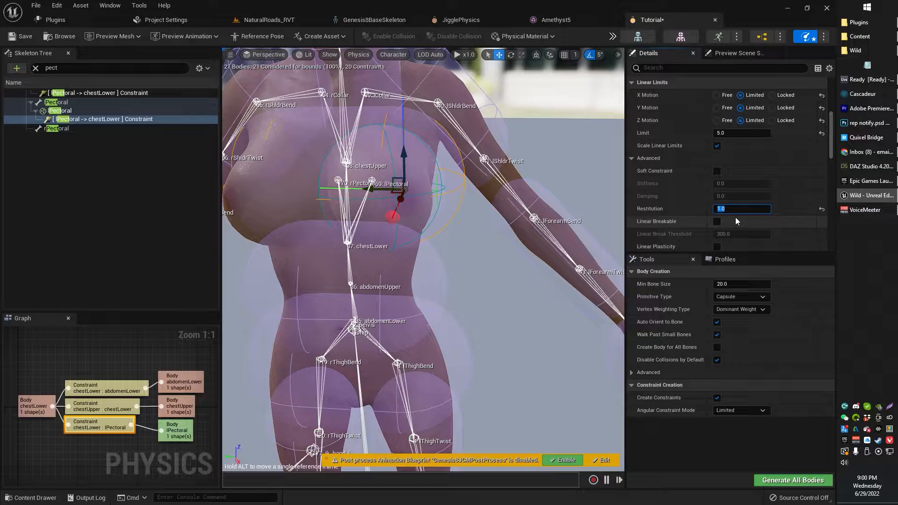
right_drag(549, 148, 518, 160)
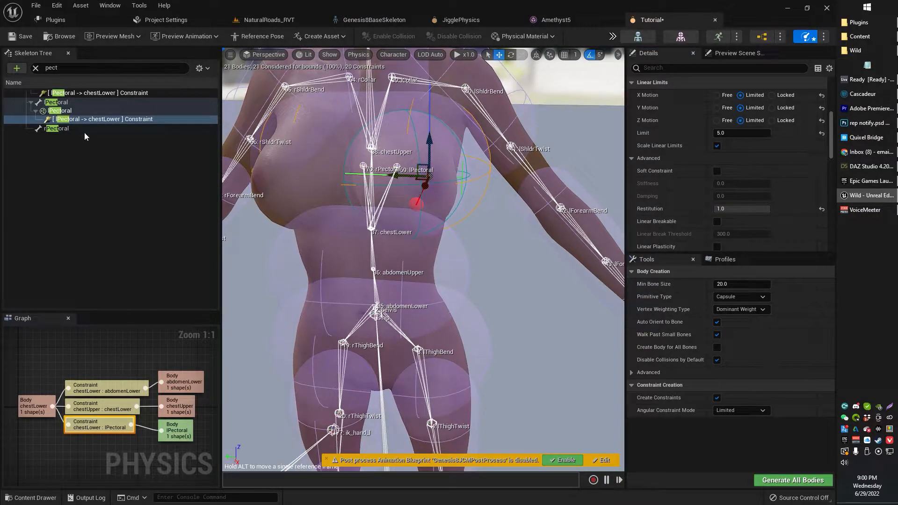
right_drag(364, 203, 309, 194)
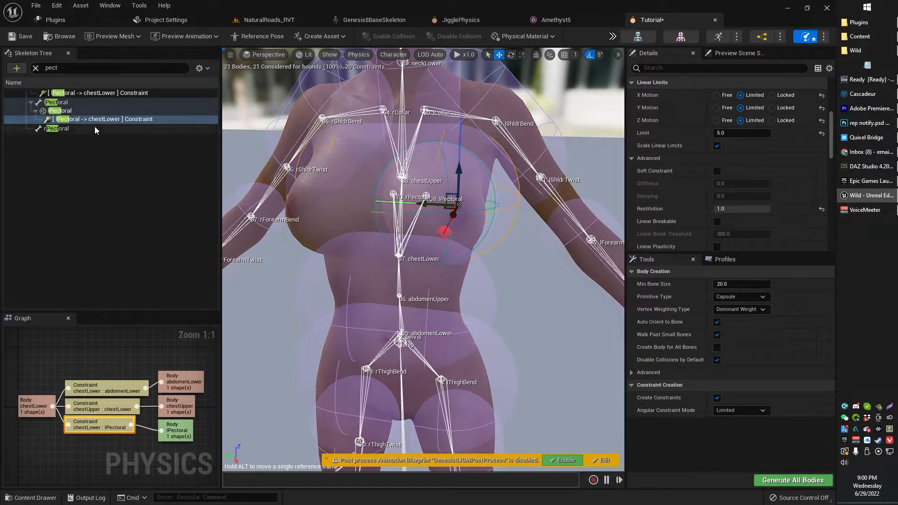
Try moving the lPectoral body sideways away from the chest toward the arm, and undo the move
click(86, 111)
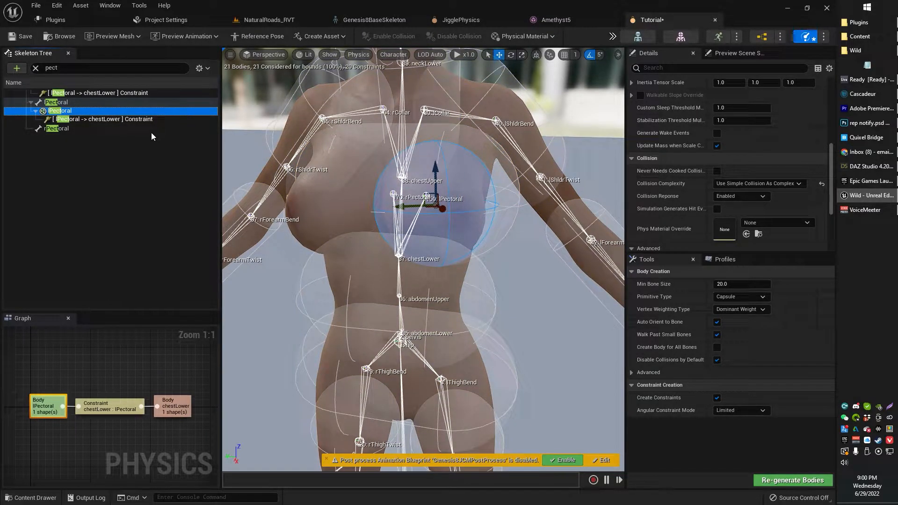
key(Up)
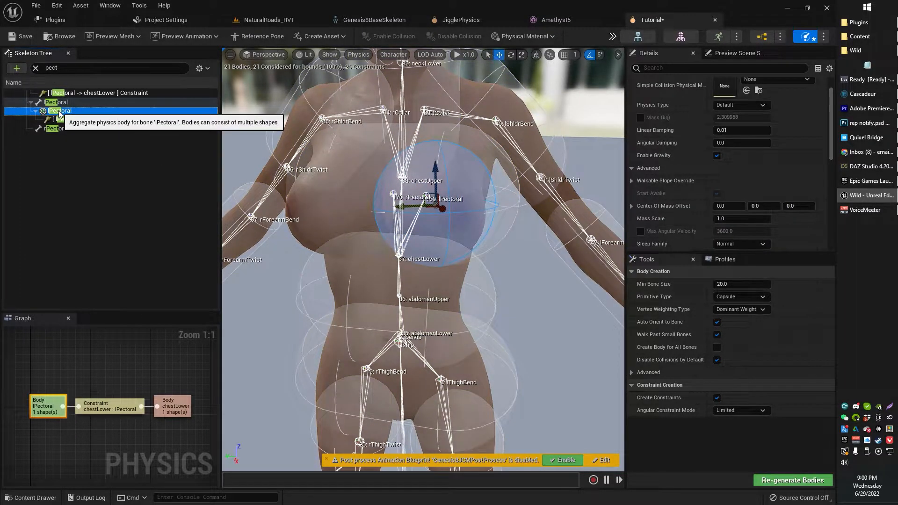
right_drag(407, 200, 444, 219)
drag(361, 188, 438, 182)
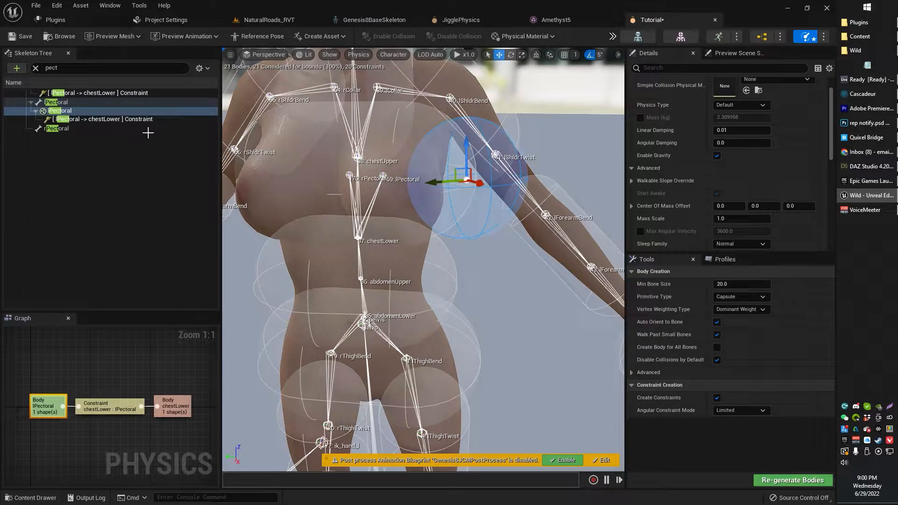
key(ctrl+z)
key(ctrl+z)
Simulate with the lPectoral body selected to check how it moves, and stop the simulation
click(64, 120)
click(63, 112)
key(s)
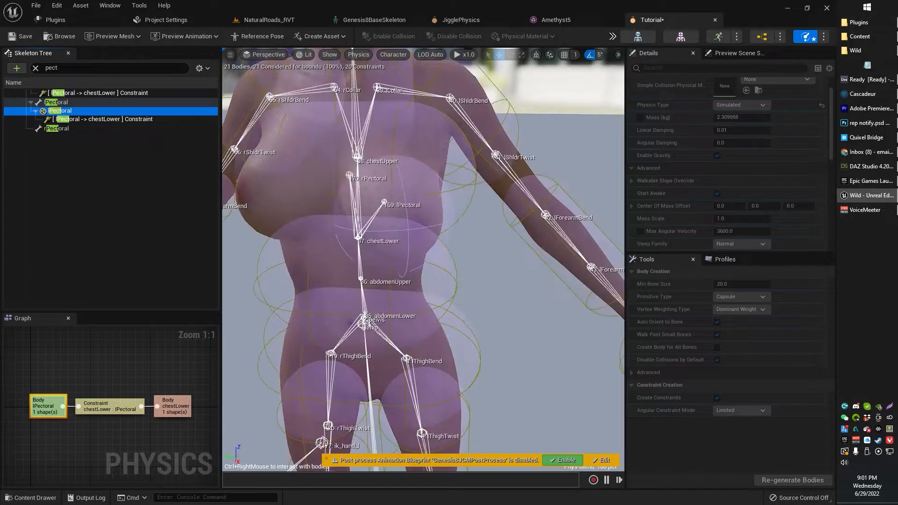
right_drag(459, 253, 456, 227)
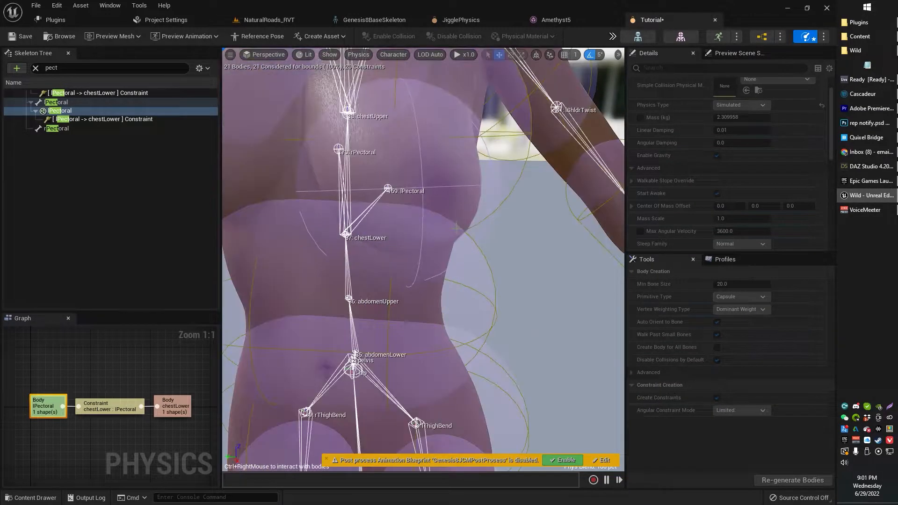
key(Escape)
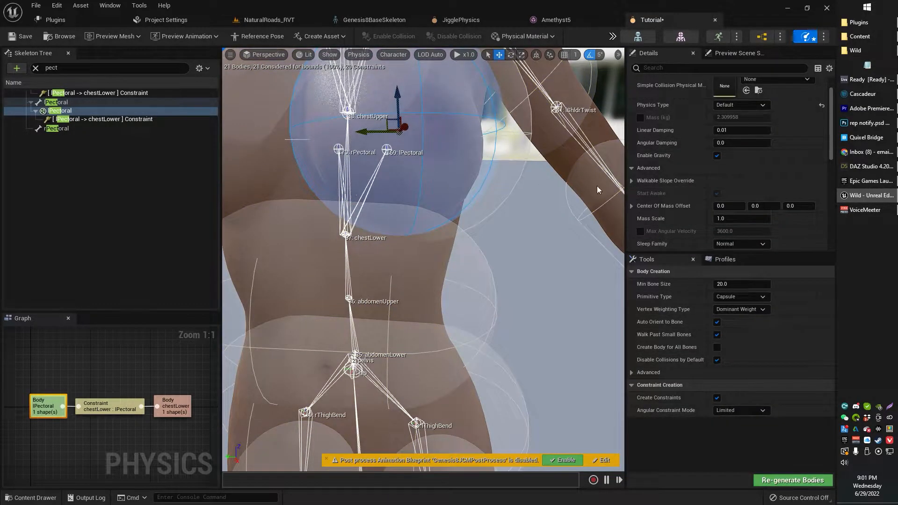
Set the linear limits' Restitution of the lPectoral to chestLower constraint to 0.01 and save the asset
scroll(747, 195, down, 2)
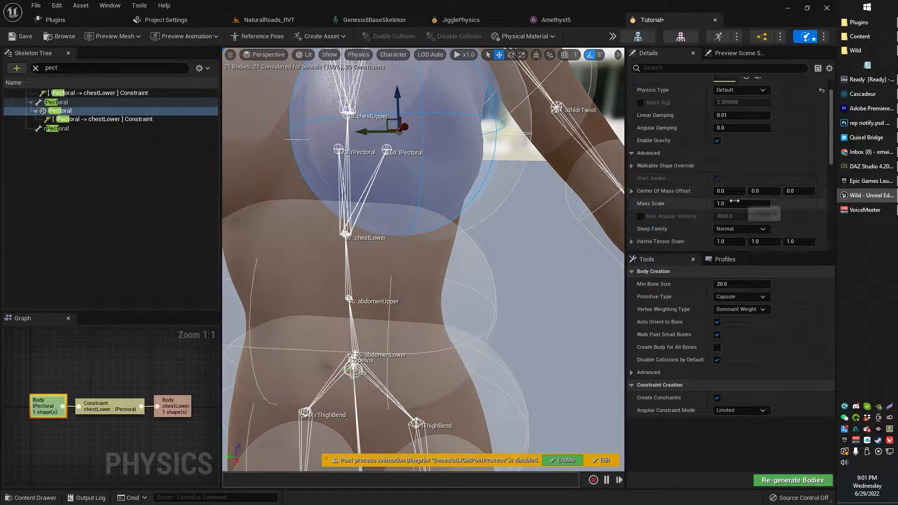
click(105, 120)
scroll(748, 190, down, 8)
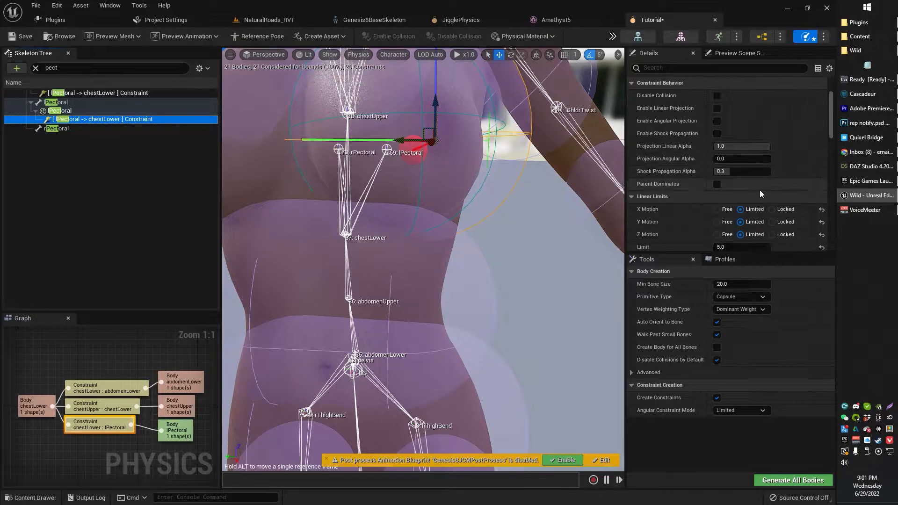
scroll(762, 190, down, 4)
click(740, 175)
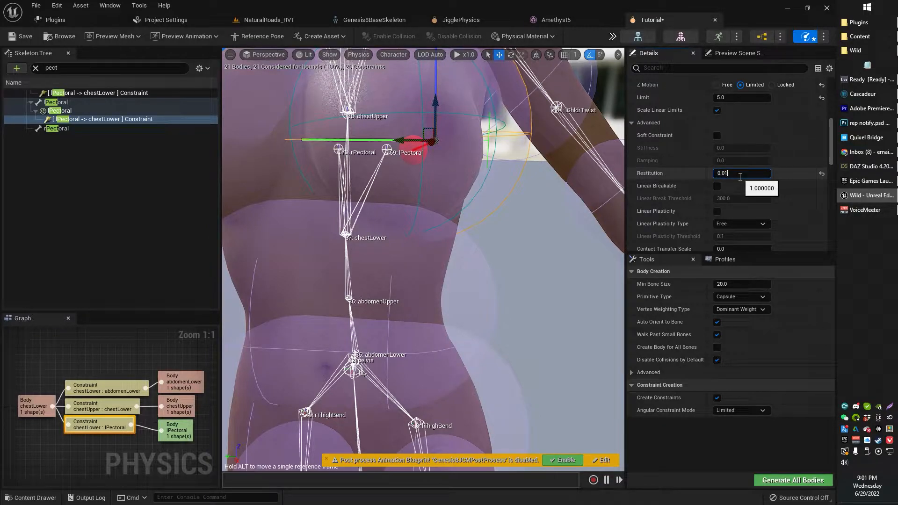
Enable the Linear Motor's Position Target on all three axes of the lPectoral to chestLower constraint
scroll(769, 203, down, 5)
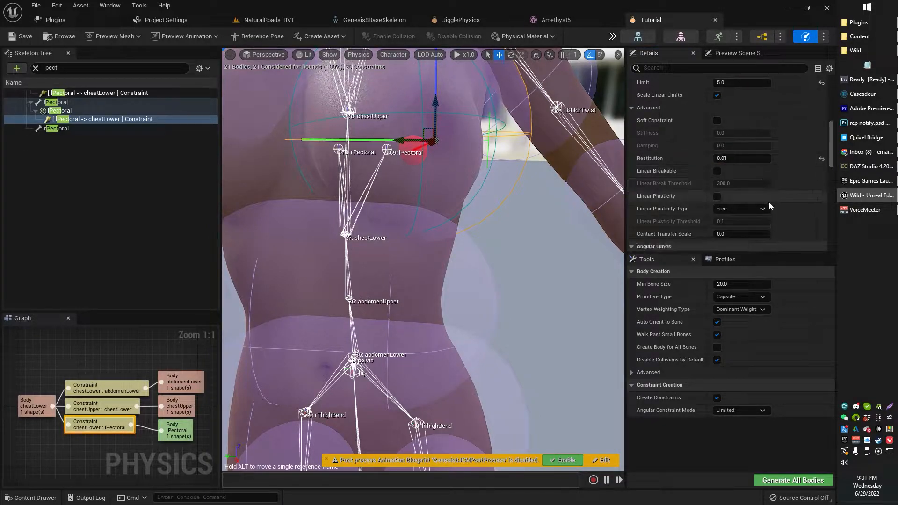
scroll(768, 198, down, 3)
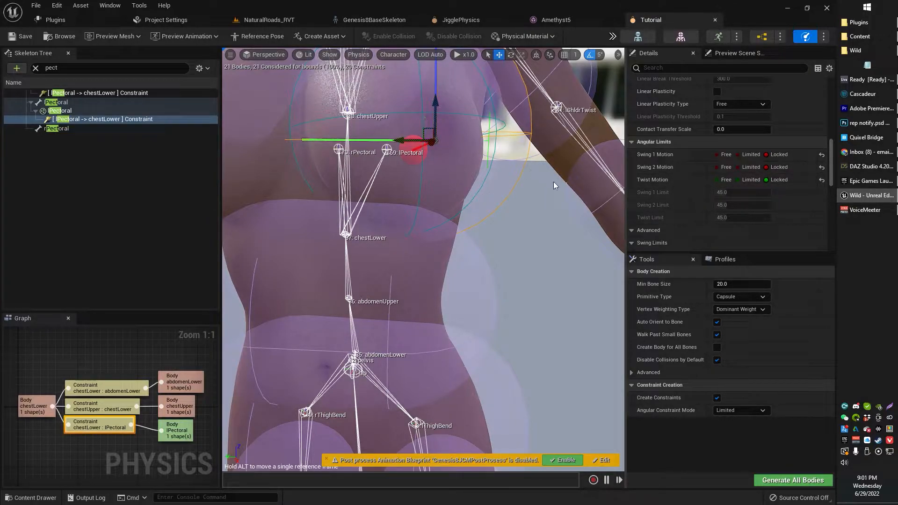
scroll(733, 201, down, 1)
scroll(734, 204, down, 5)
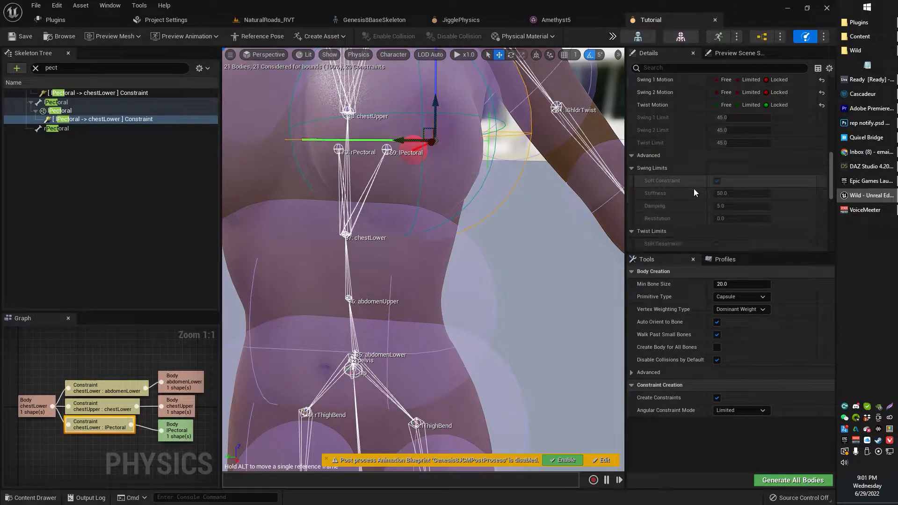
scroll(694, 184, down, 7)
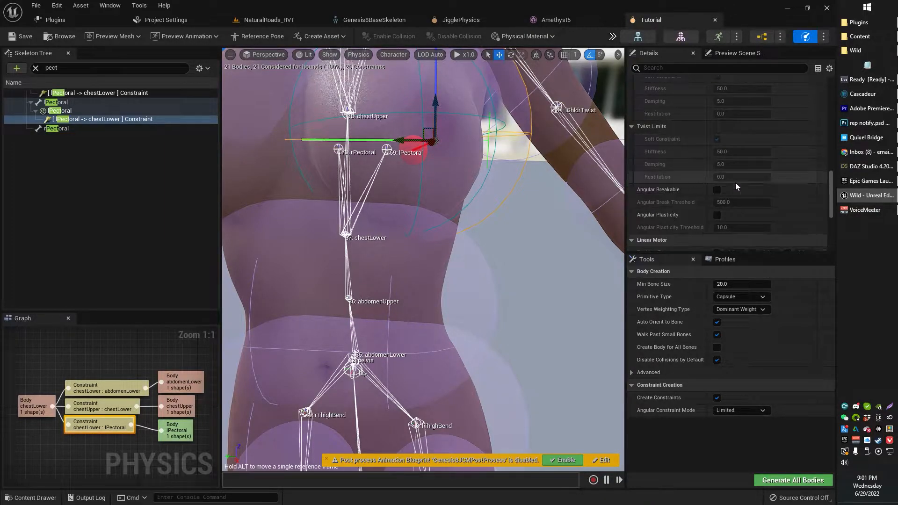
scroll(729, 189, down, 3)
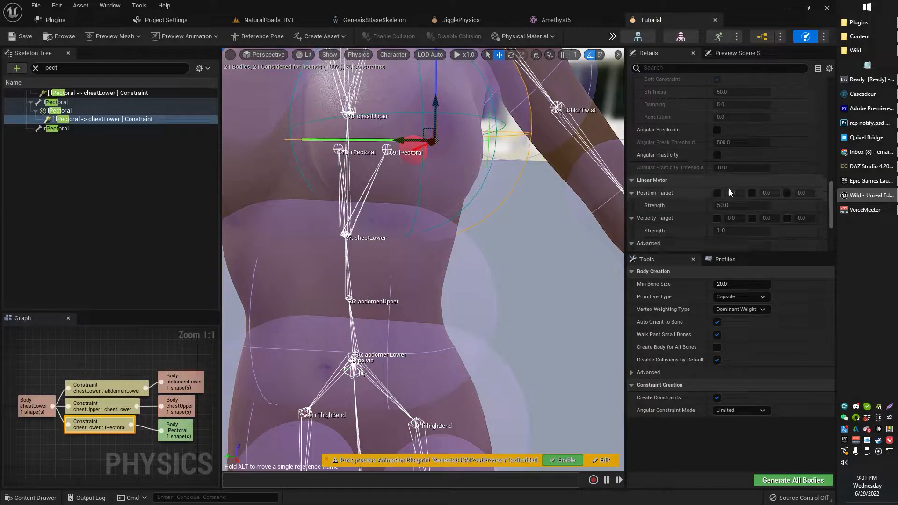
scroll(728, 189, down, 6)
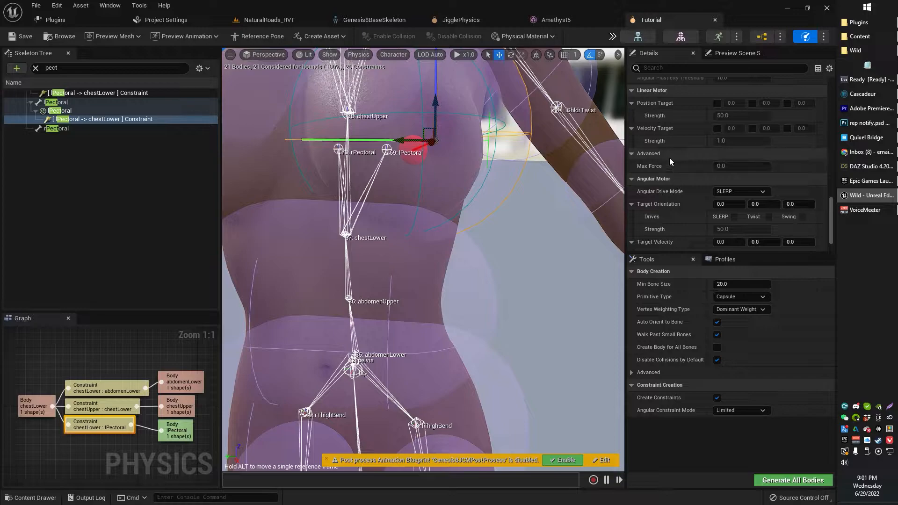
scroll(667, 149, up, 1)
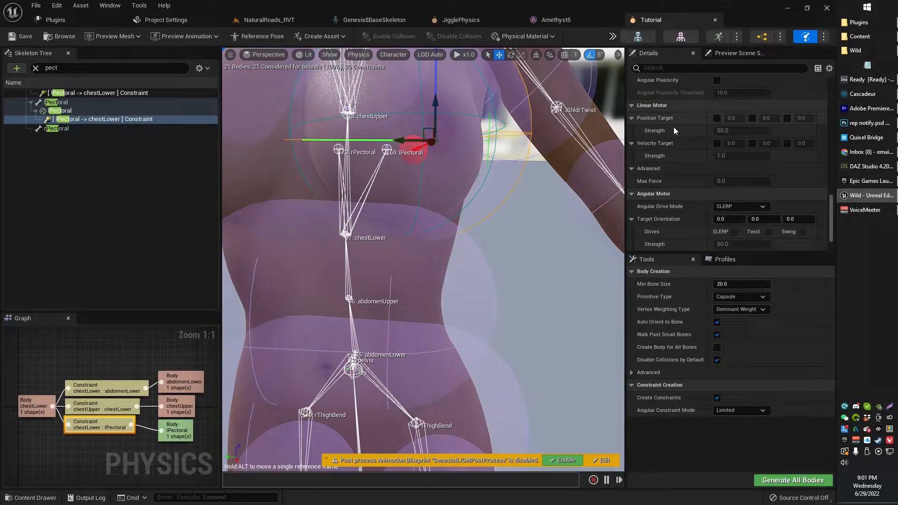
scroll(710, 170, up, 1)
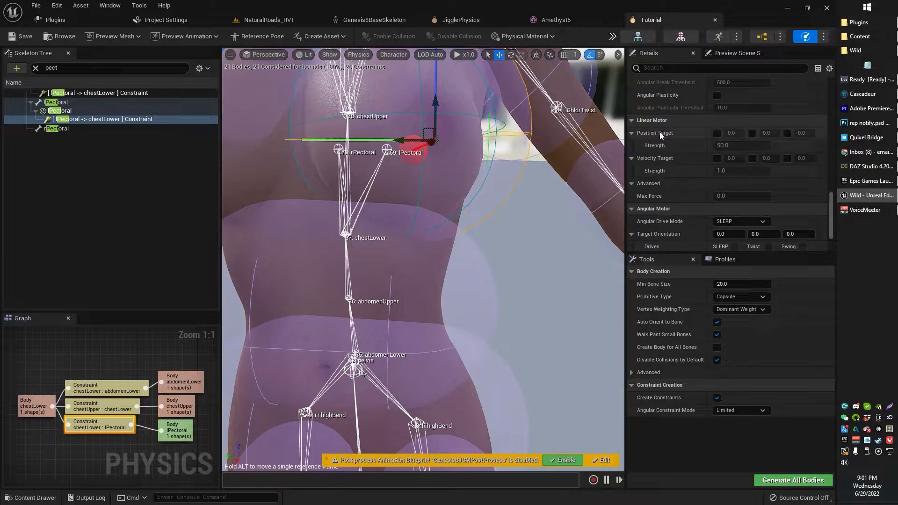
click(715, 134)
click(787, 135)
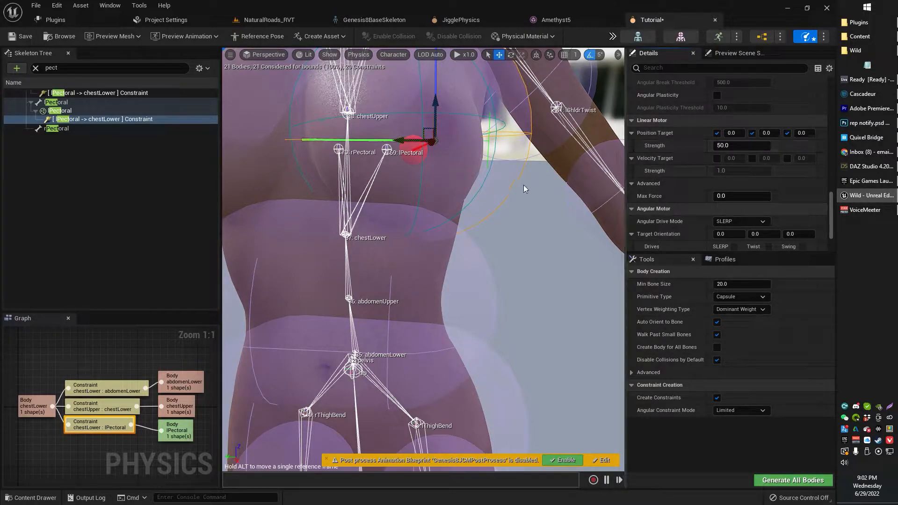
Set the Linear Motor's Position Target Strength of the lPectoral to chestLower constraint to 500
click(60, 111)
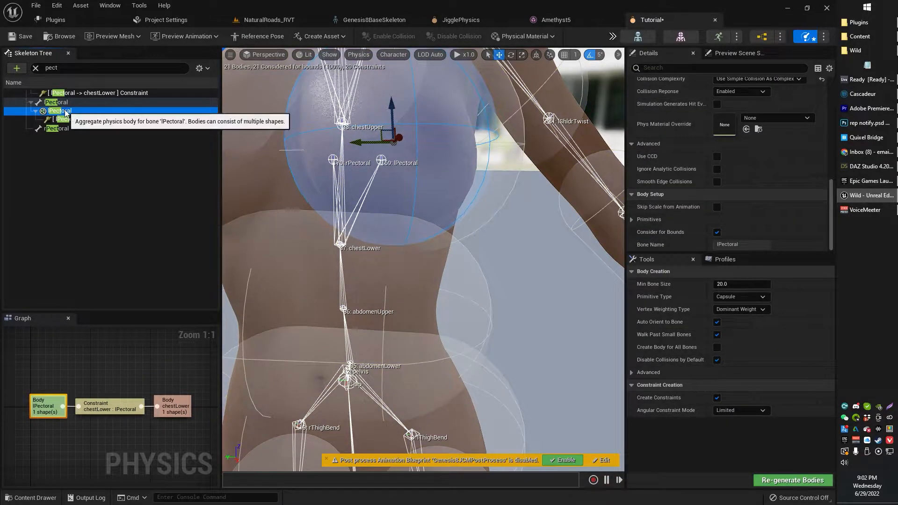
click(75, 119)
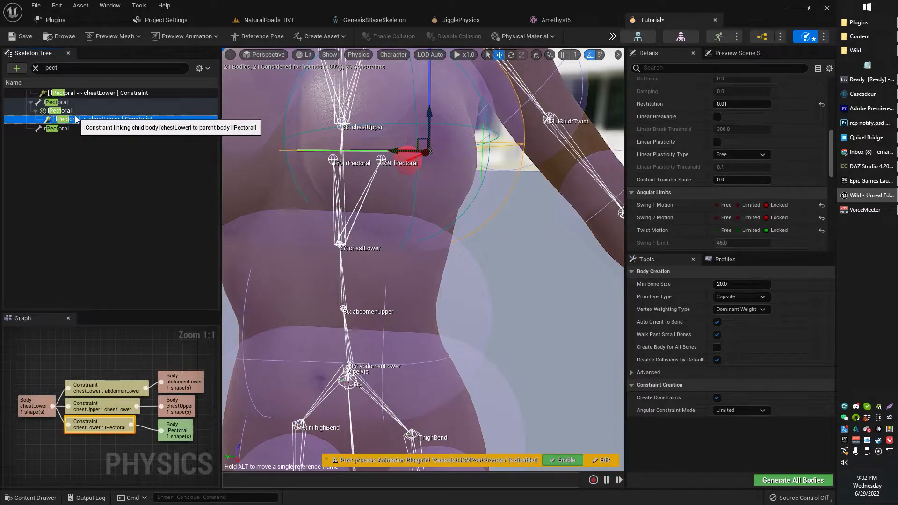
scroll(746, 190, down, 2)
scroll(748, 189, down, 6)
click(741, 181)
key(Return)
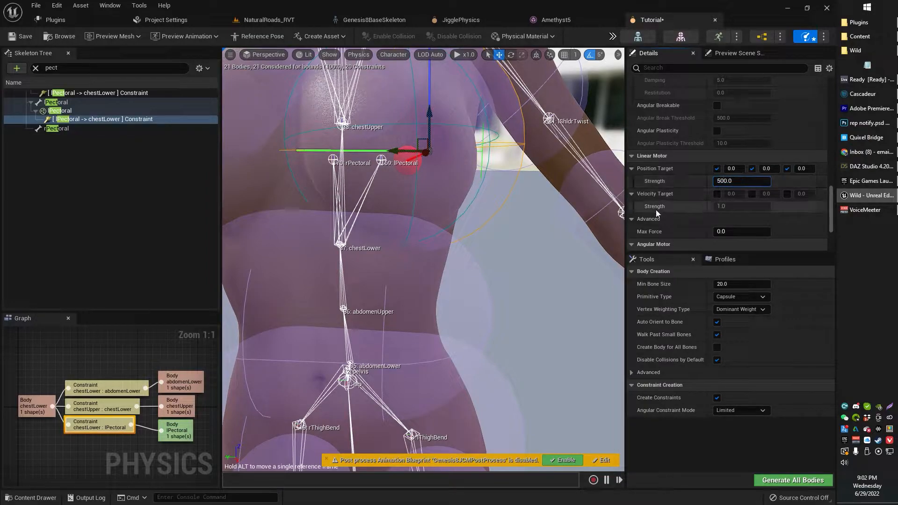
Simulate the lPectoral body, pull it around to test the stronger position motor, and stop the simulation
click(66, 111)
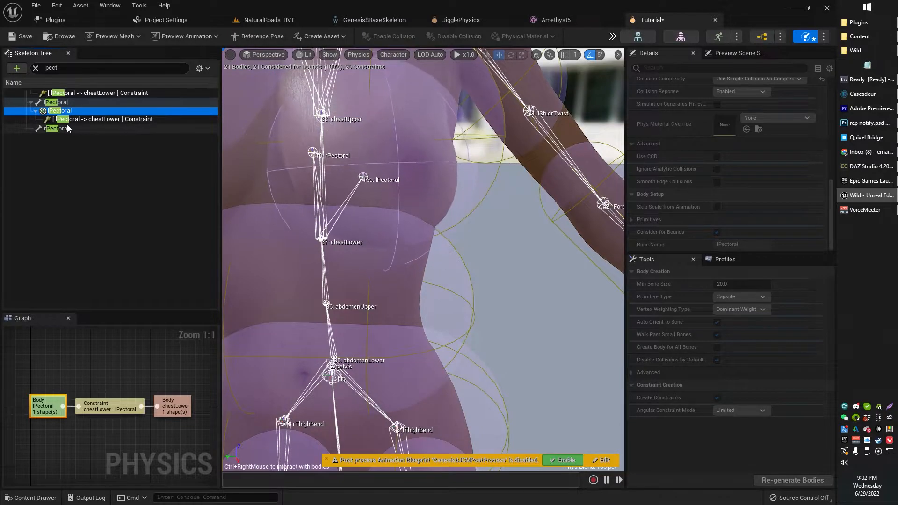
right_drag(466, 225, 594, 383)
ctrl+right_drag(456, 251, 585, 372)
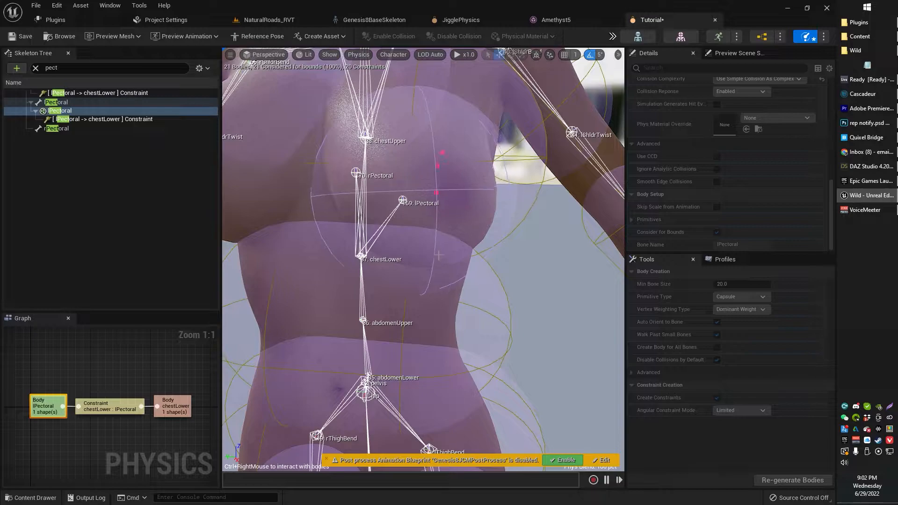
key(s)
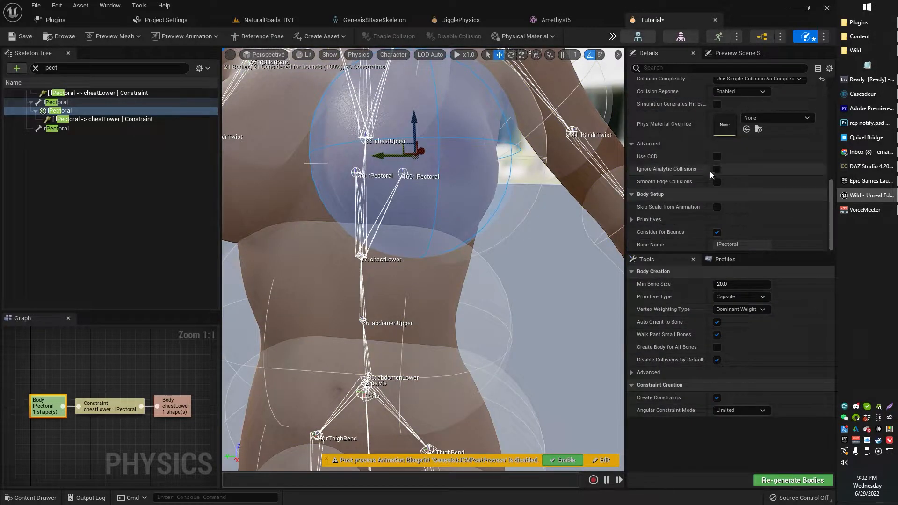
Review the lPectoral body's physics settings and its chestLower constraint's linear limits, angular limits and Linear Motor settings
scroll(724, 174, up, 6)
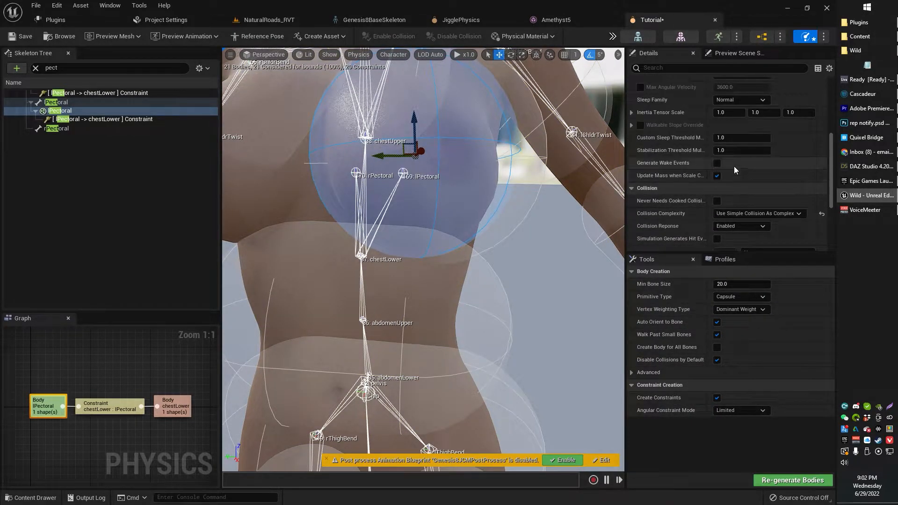
scroll(709, 144, up, 2)
scroll(708, 144, up, 5)
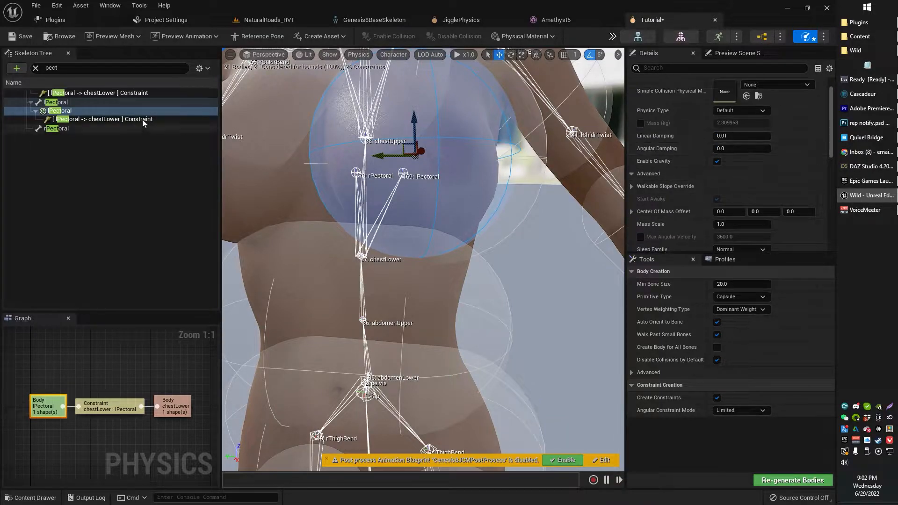
click(96, 119)
scroll(720, 162, down, 2)
scroll(720, 162, up, 3)
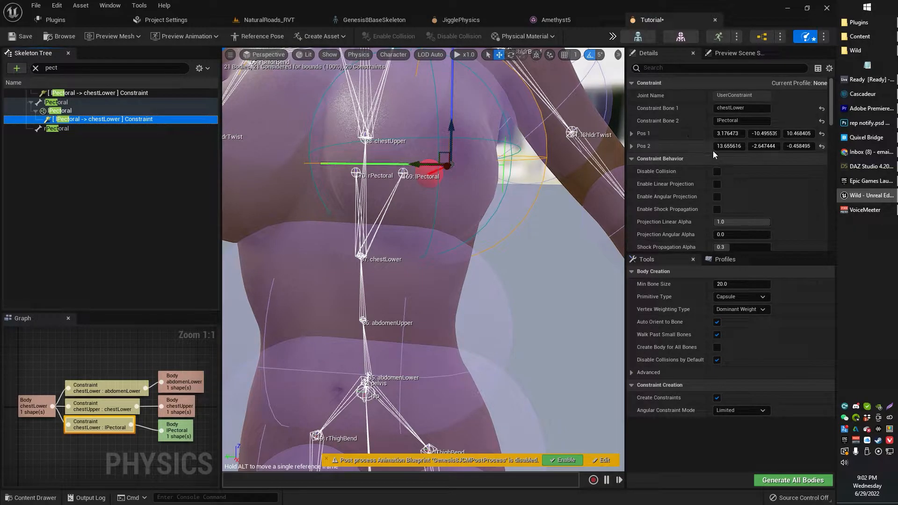
scroll(718, 154, down, 10)
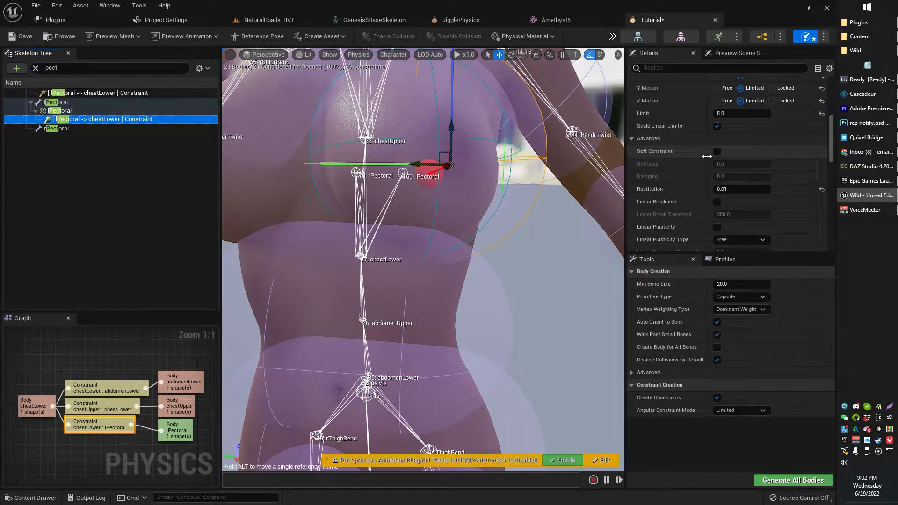
scroll(724, 168, down, 2)
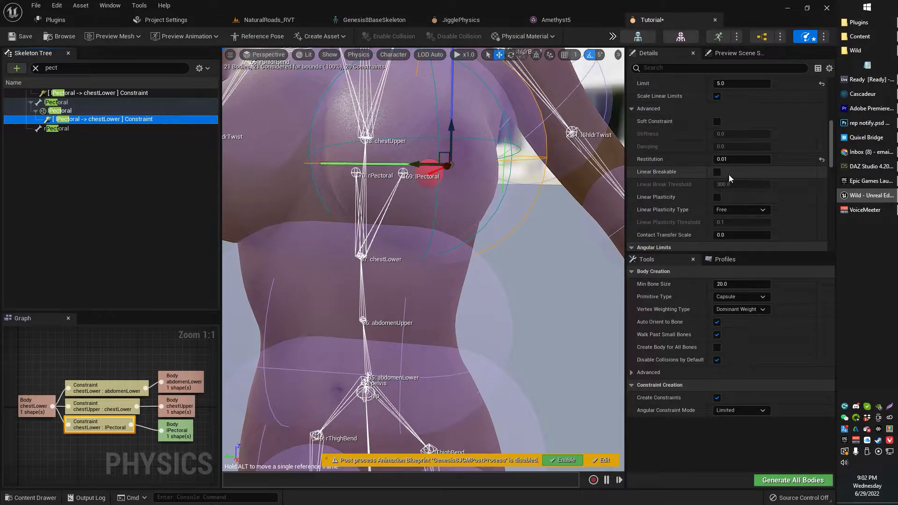
scroll(729, 175, down, 1)
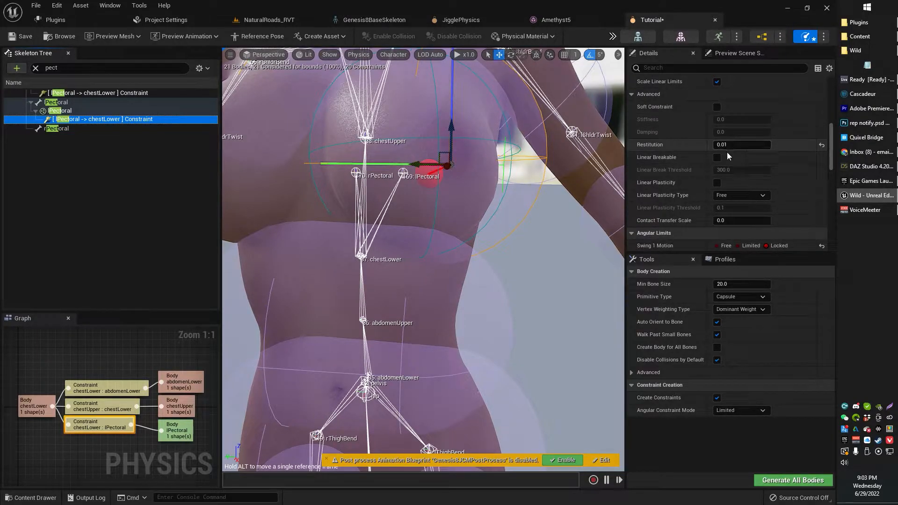
scroll(729, 201, down, 4)
scroll(685, 186, down, 11)
scroll(687, 200, down, 6)
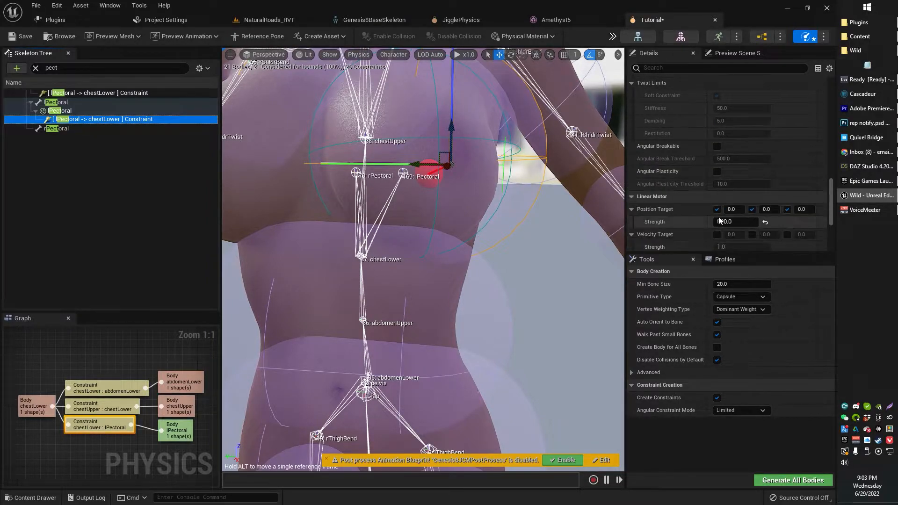
scroll(718, 217, down, 2)
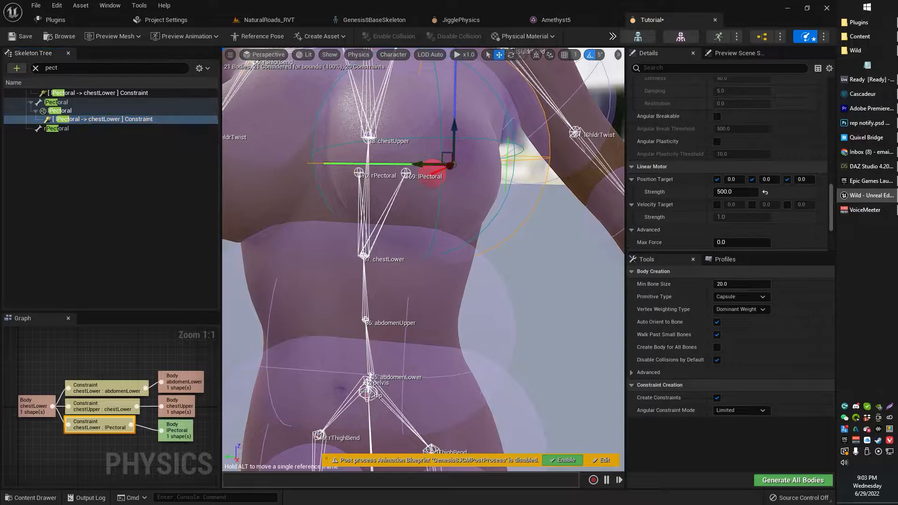
Run another simulation on the lPectoral body, pull it toward the opposite side of the chest, stop, and reselect the body
click(60, 110)
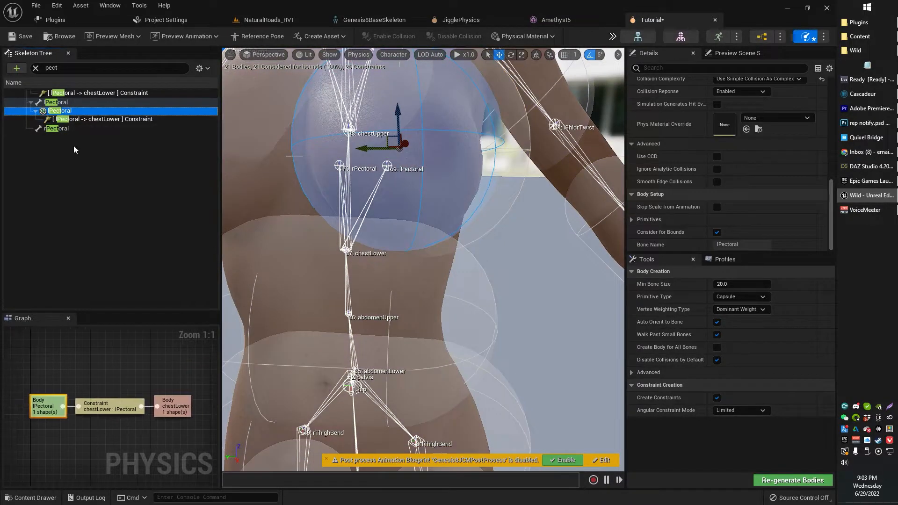
key(s)
ctrl+right_drag(470, 170, 360, 134)
key(s)
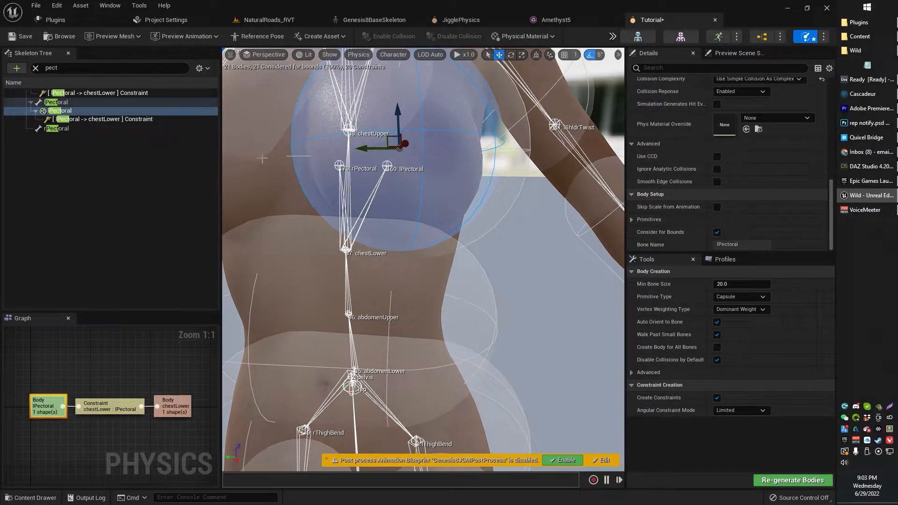
click(66, 111)
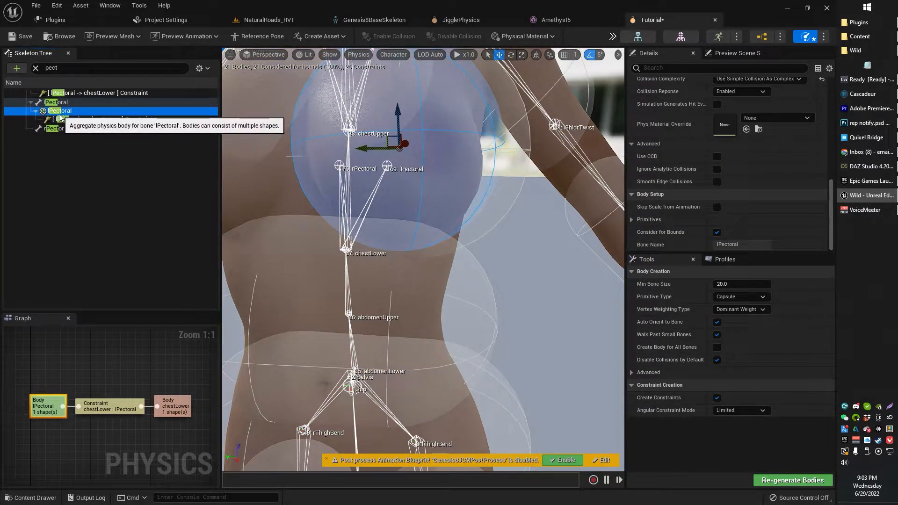
Try the Simulated physics type on the lPectoral body, and revert its Physics Type to Default
scroll(717, 117, up, 8)
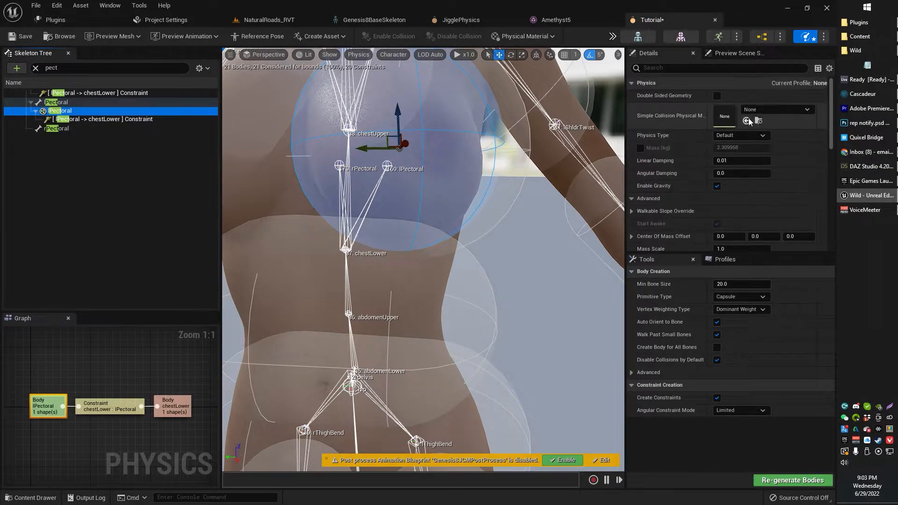
click(737, 135)
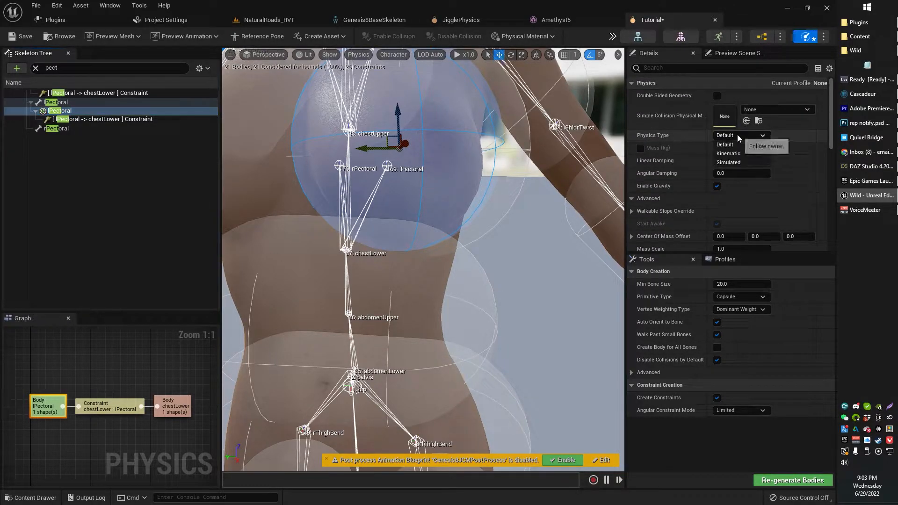
click(729, 172)
right_drag(563, 256, 558, 260)
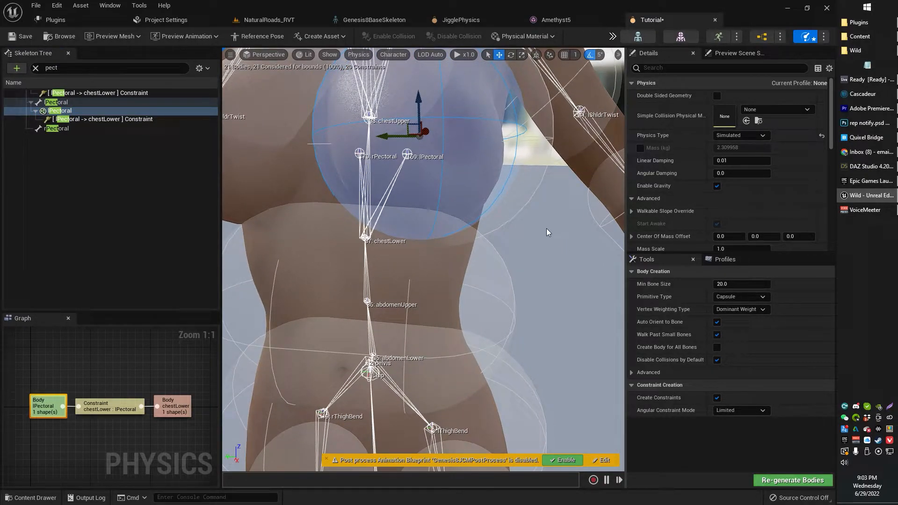
click(720, 136)
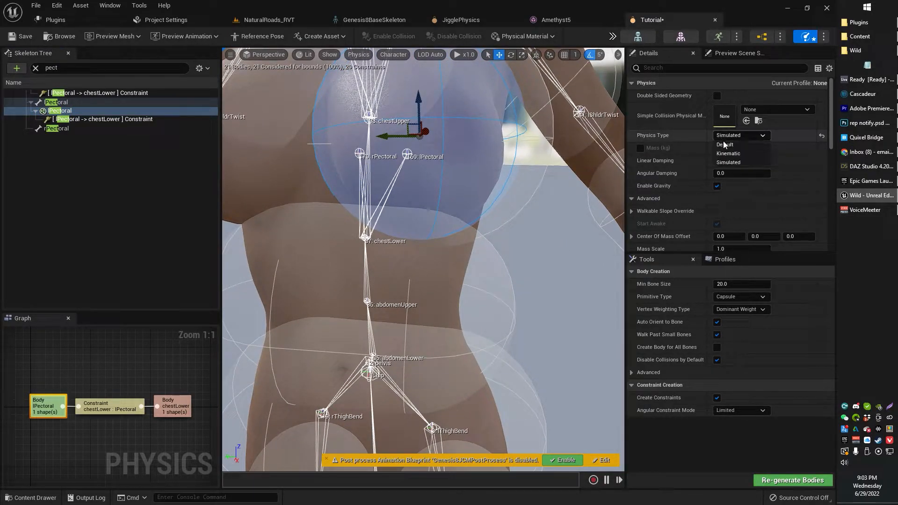
click(723, 144)
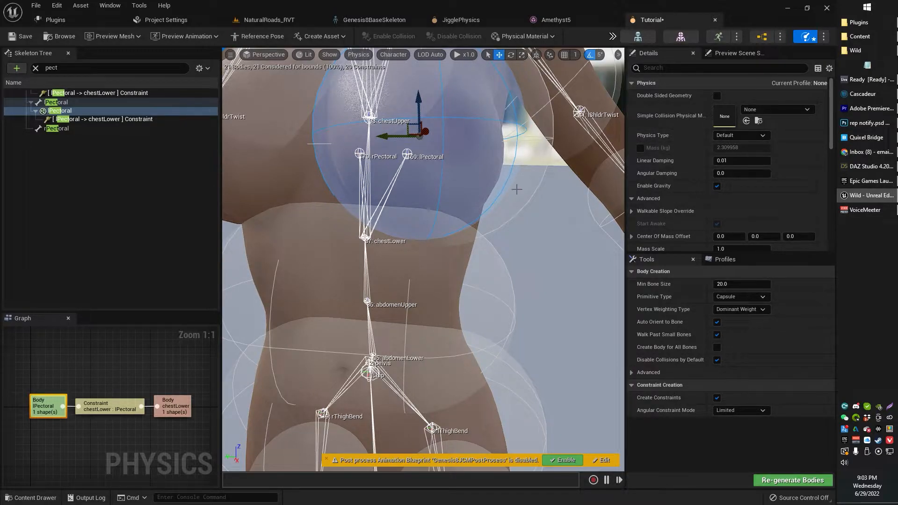
right_drag(567, 213, 580, 201)
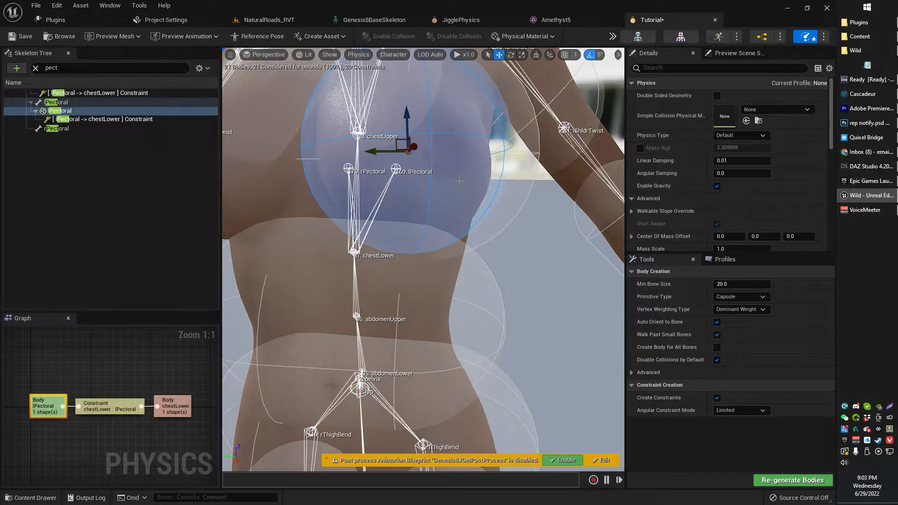
Set the lPectoral body's Physics Type to Simulated and keep that body selected
click(740, 135)
click(725, 169)
click(61, 111)
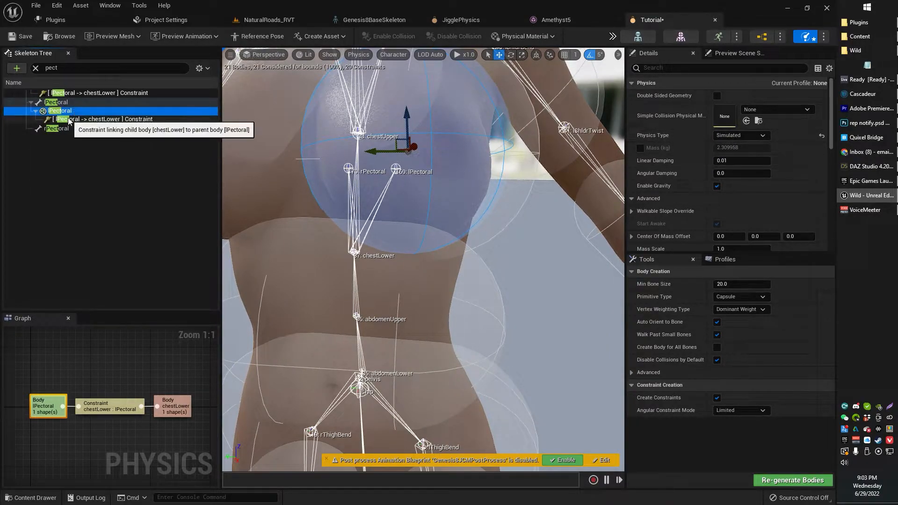
Run a short simulation to check the lPectoral body with its physics type, and stop it
right_drag(472, 222, 459, 255)
right_drag(441, 201, 428, 206)
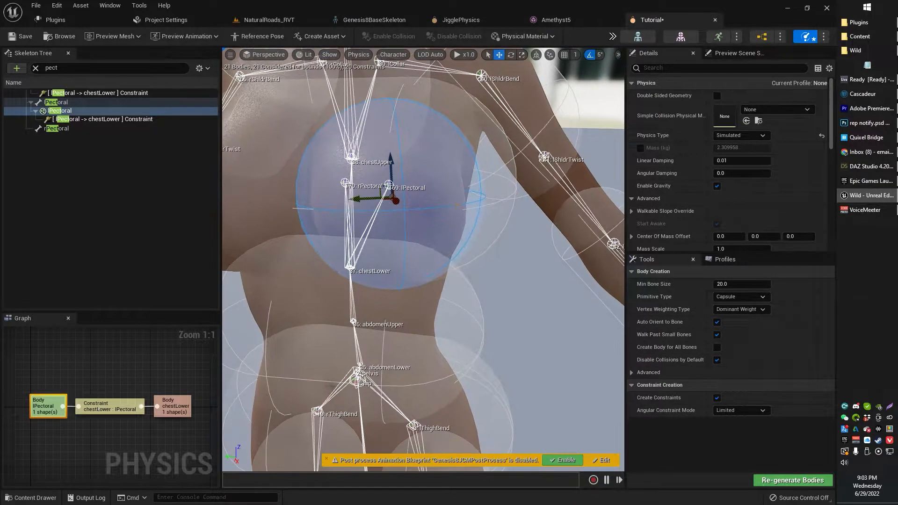
key(alt+s)
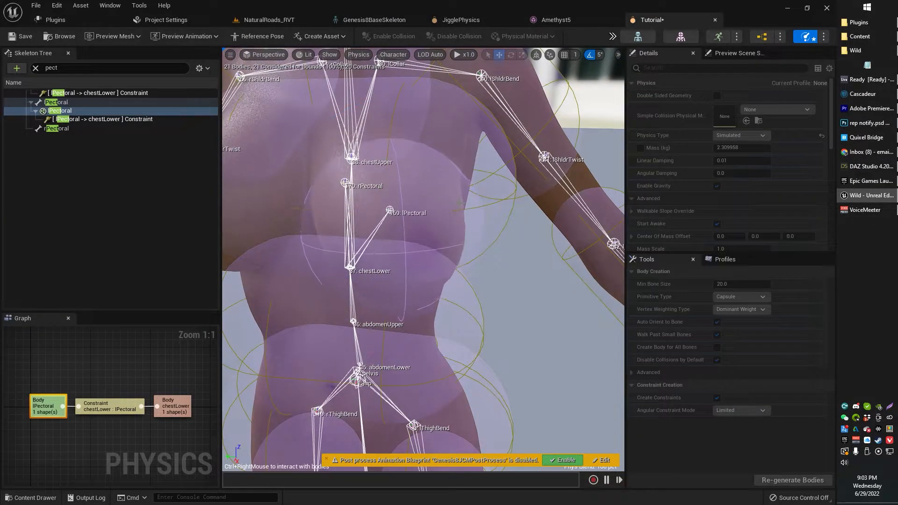
key(alt+s)
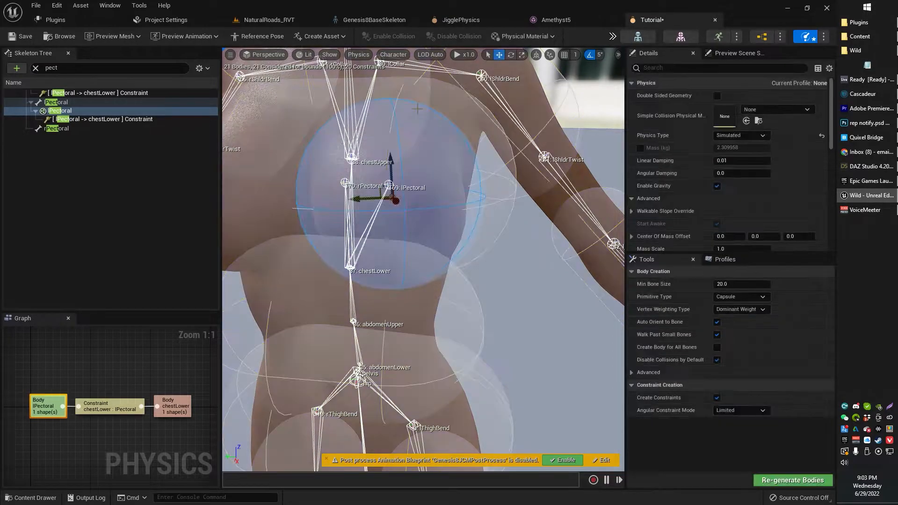
mouse_move(429, 207)
right_down()
mouse_move(411, 209)
mouse_move(416, 218)
right_up()
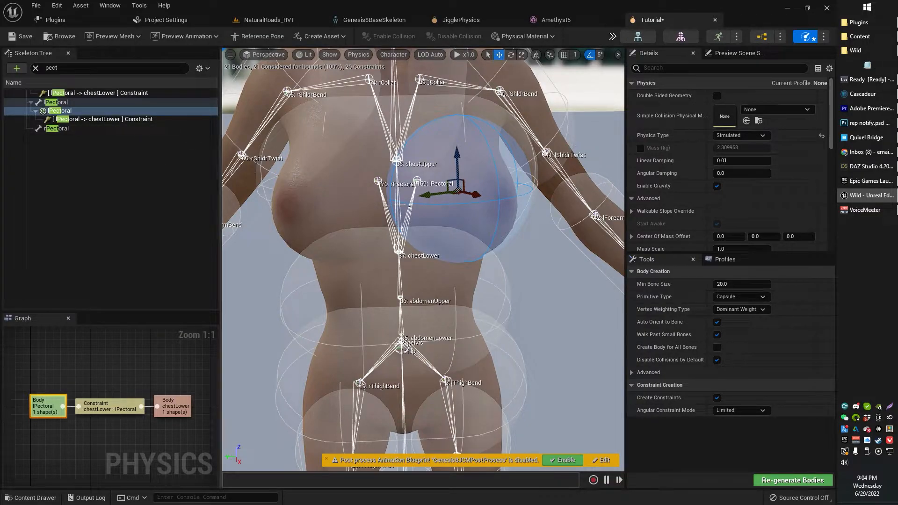
Try to mirror the lPectoral body to the opposite side of the chest
click(68, 110)
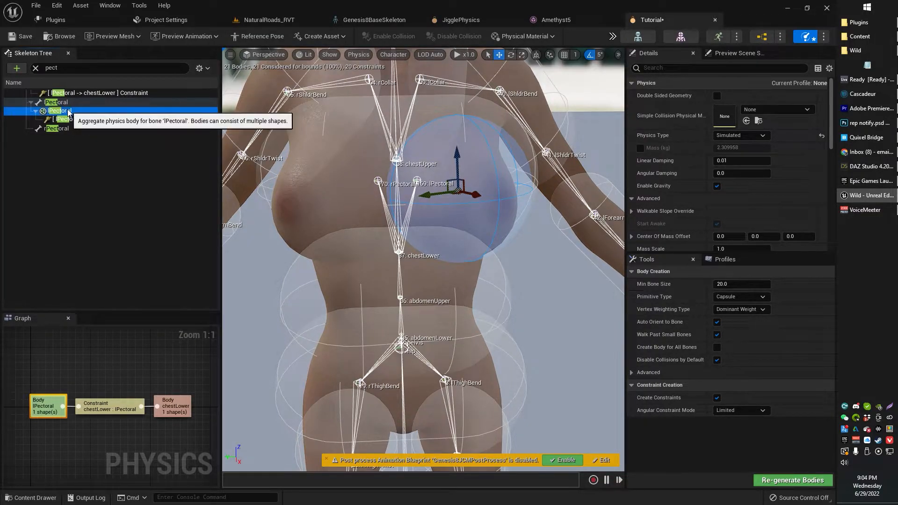
right_click(60, 111)
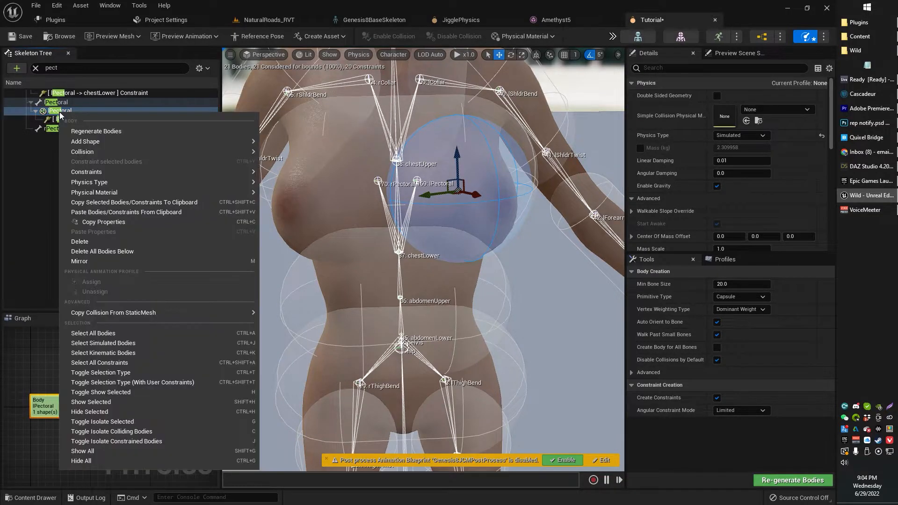
click(113, 261)
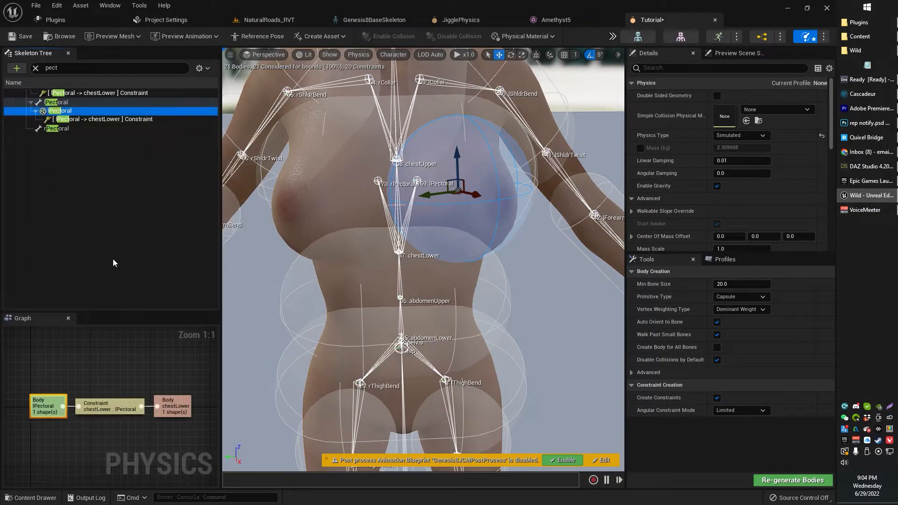
right_drag(423, 260, 451, 255)
right_drag(423, 260, 409, 269)
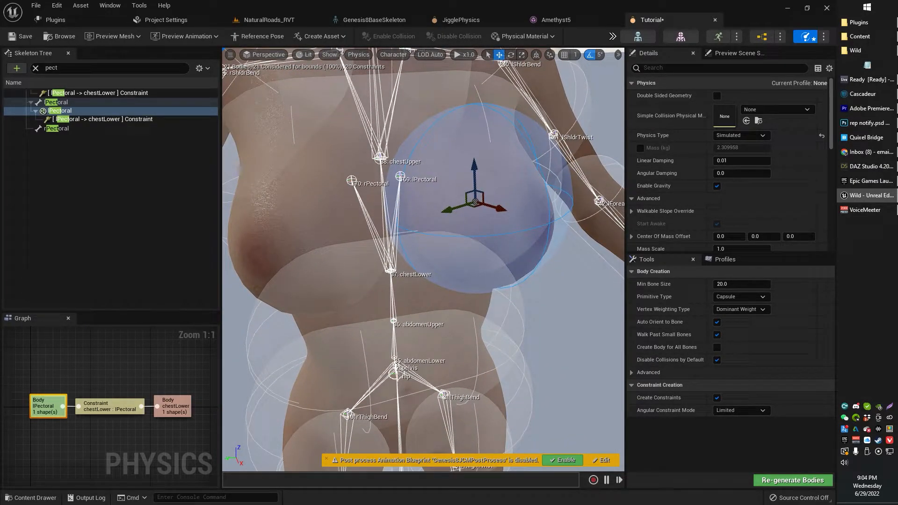
Try to duplicate the lPectoral body by copying it to the clipboard and pasting it back from there
right_click(76, 111)
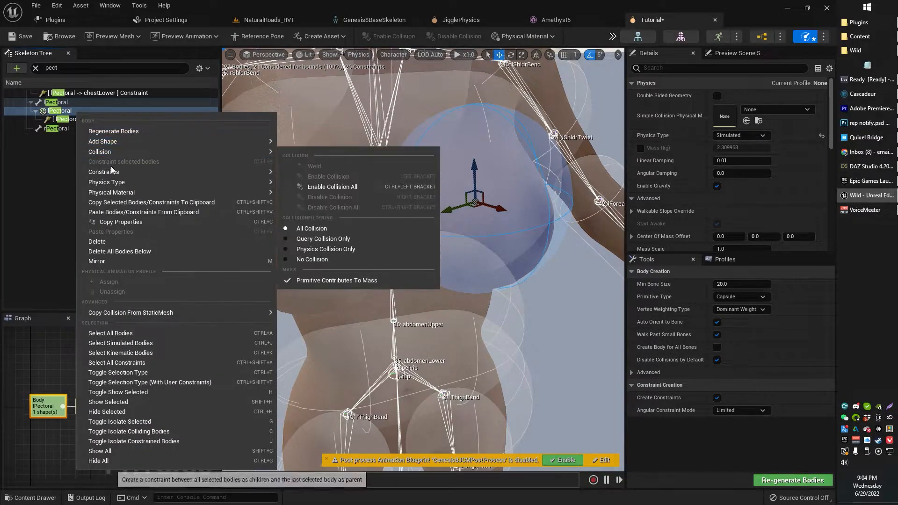
click(135, 205)
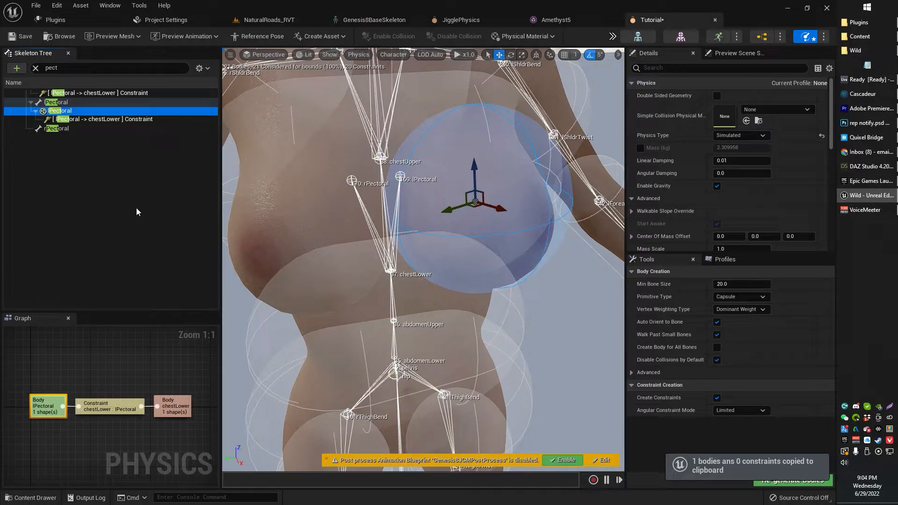
right_drag(423, 266, 468, 183)
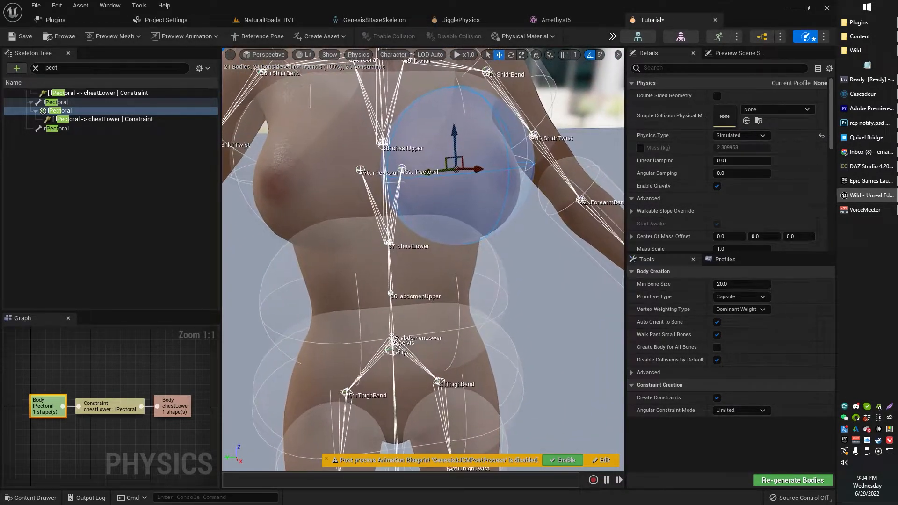
right_drag(454, 216, 450, 209)
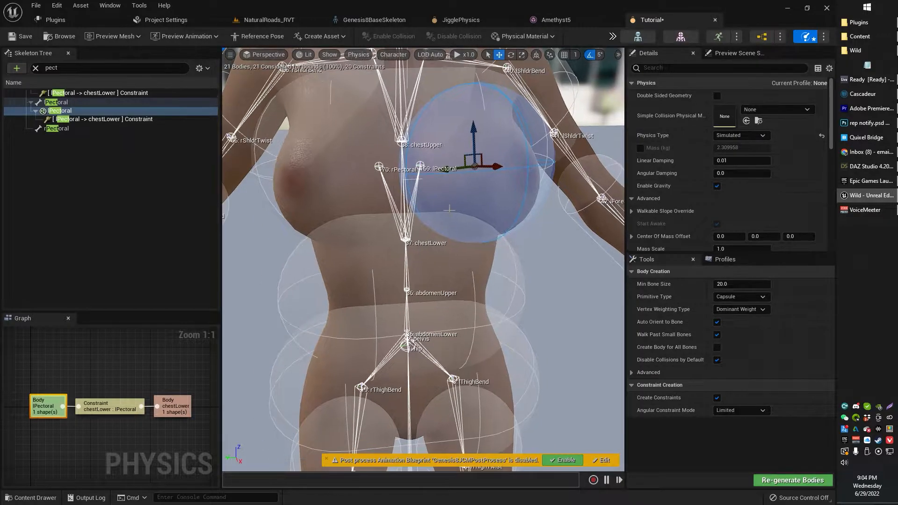
right_click(70, 112)
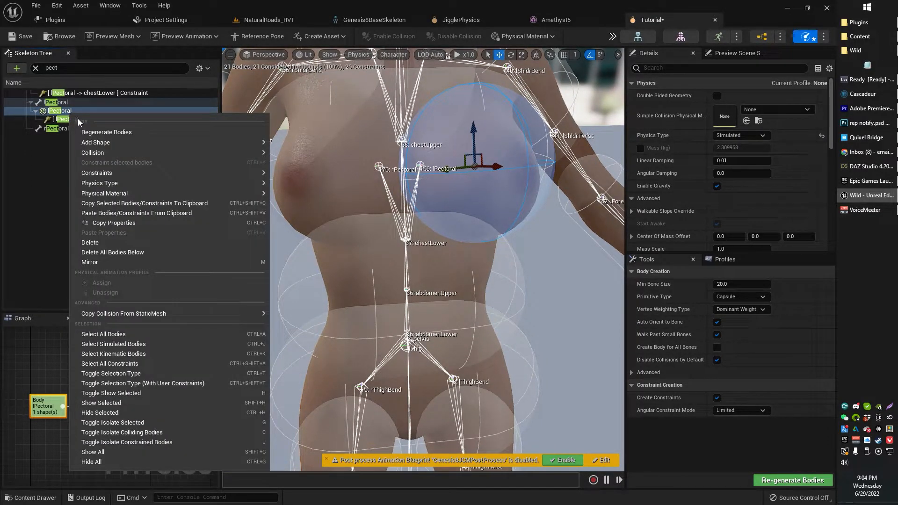
click(138, 214)
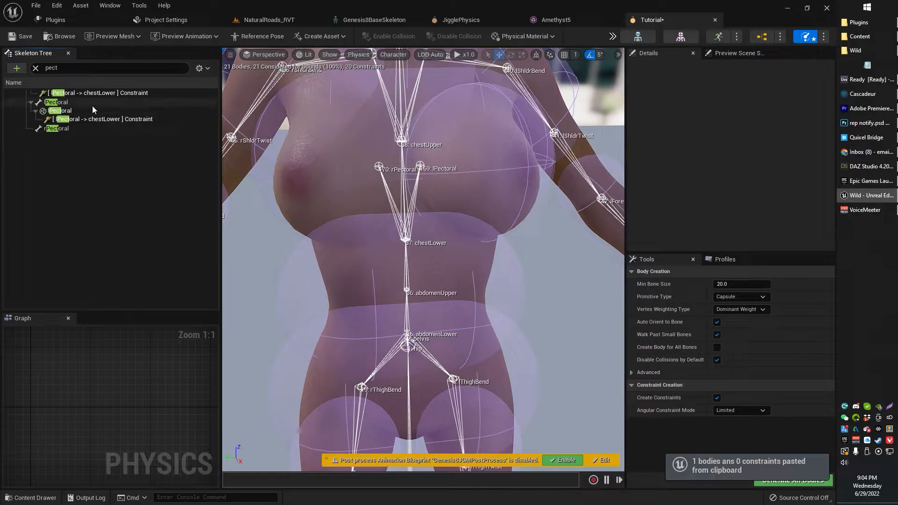
Undo the body paste, check the lPectoral body in the viewport, and clear the selection
click(57, 6)
click(73, 28)
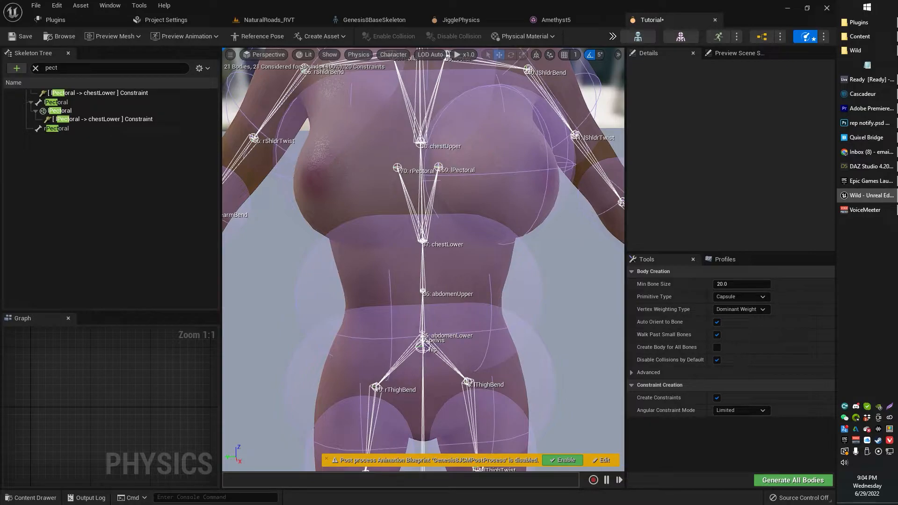
click(531, 158)
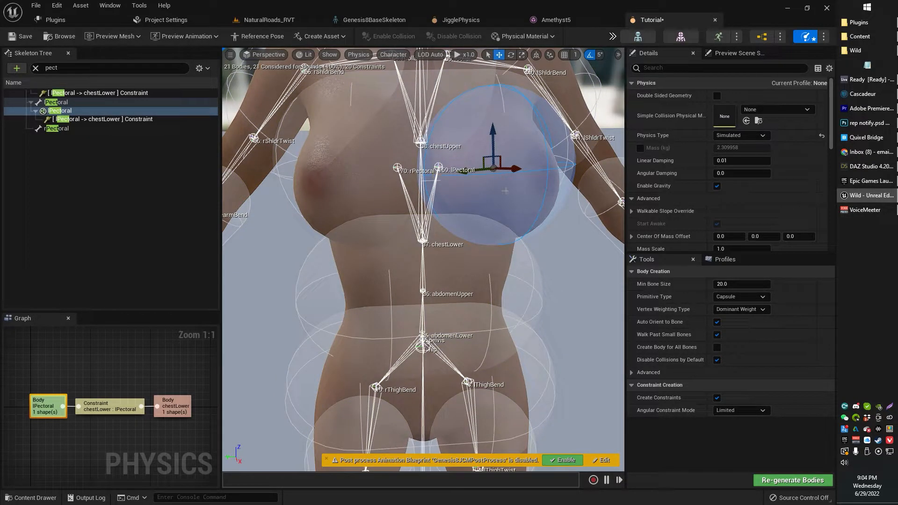
key(Escape)
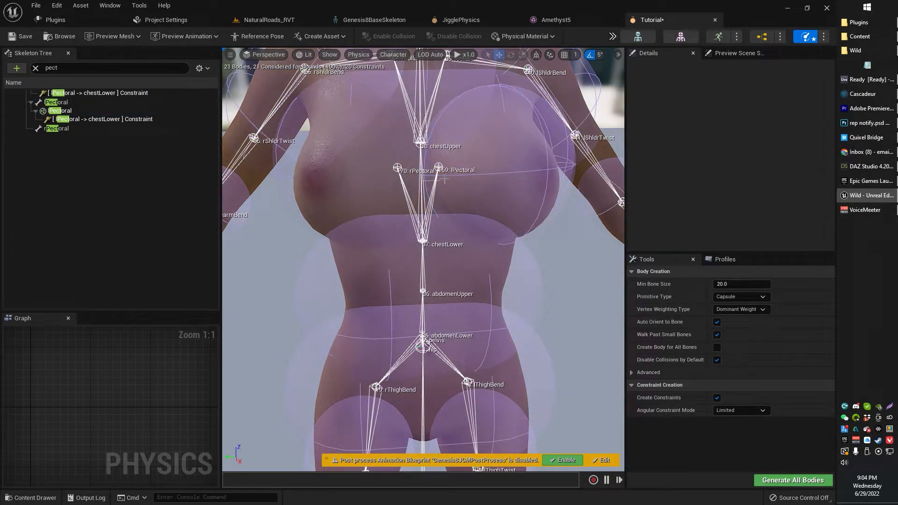
Copy the properties of the lPectoral body
click(70, 130)
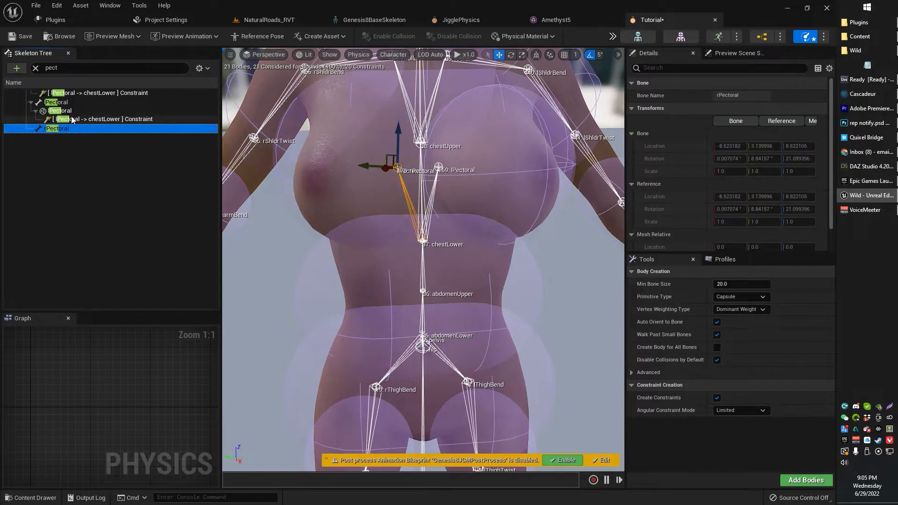
click(70, 111)
right_click(70, 112)
mouse_move(125, 154)
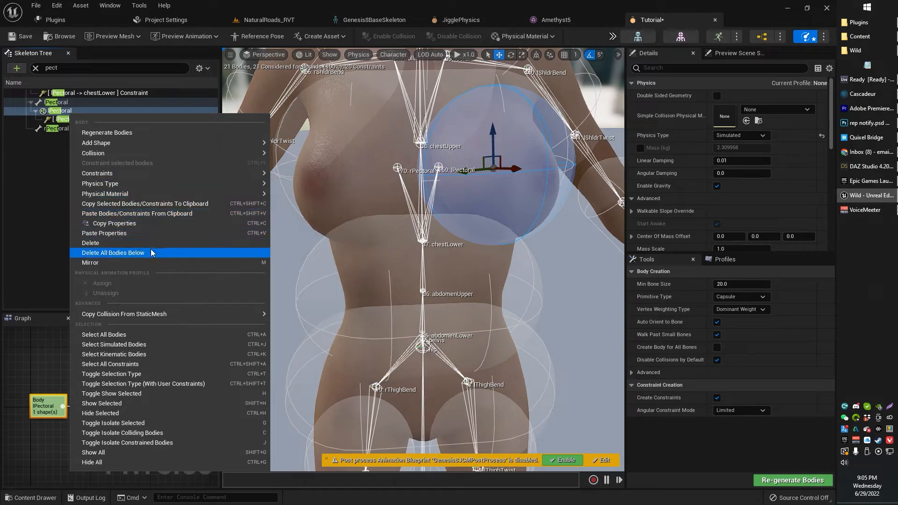
click(200, 221)
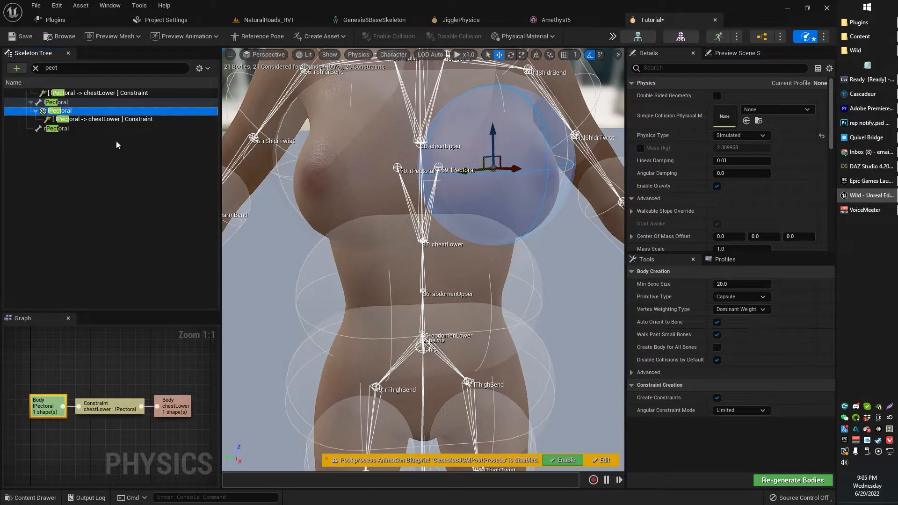
Add a sphere shape to the rPectoral bone and select its new physics body
click(68, 129)
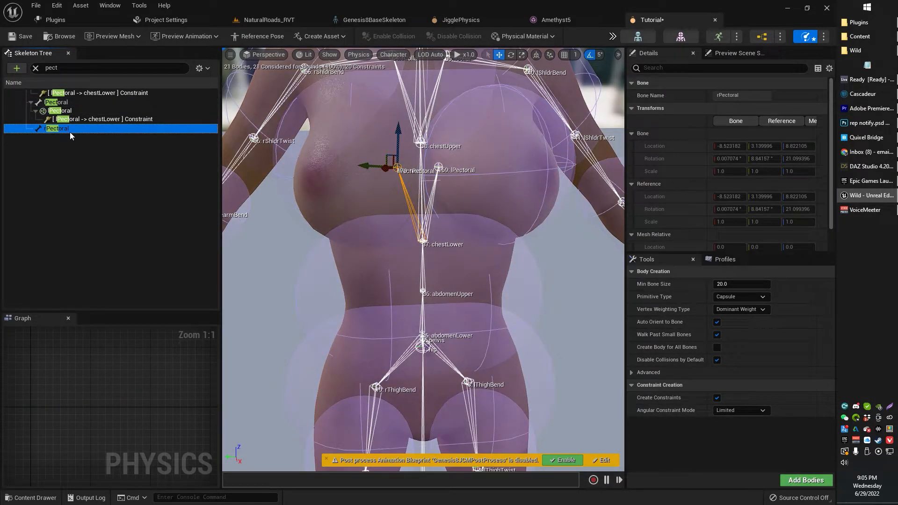
right_click(70, 132)
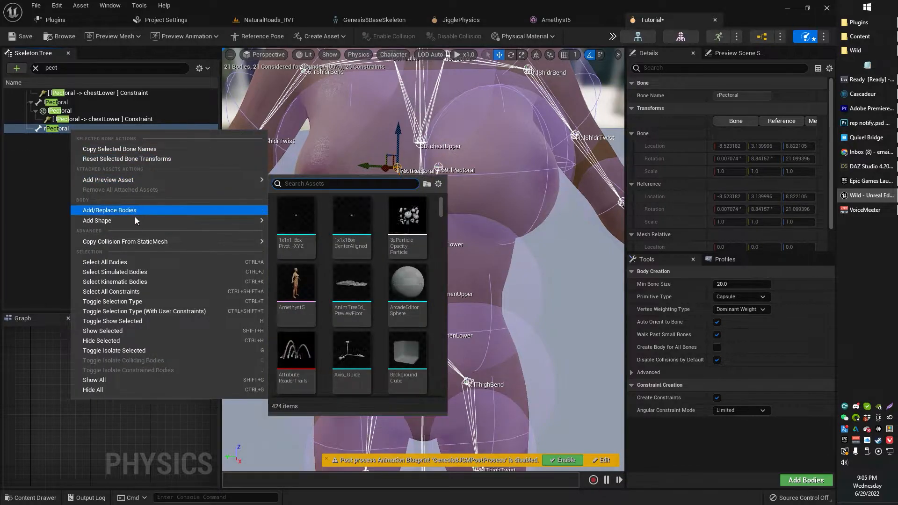
mouse_move(135, 220)
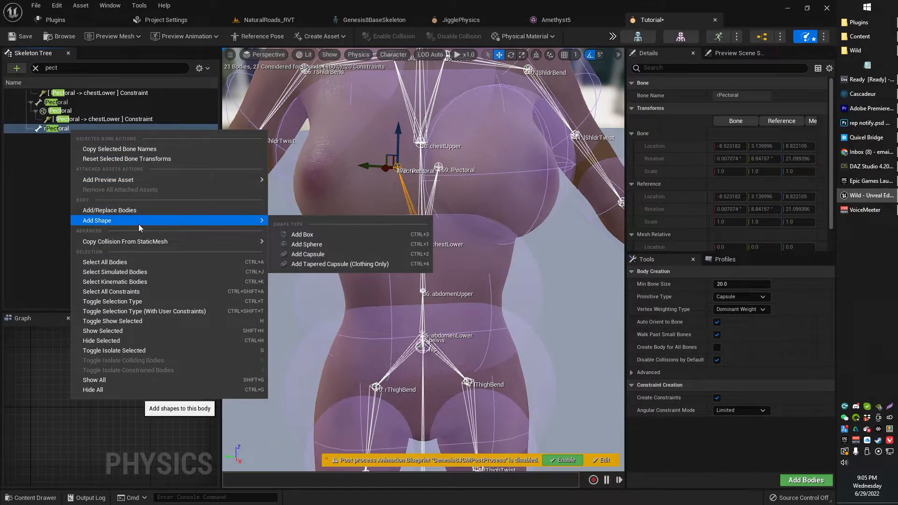
click(296, 245)
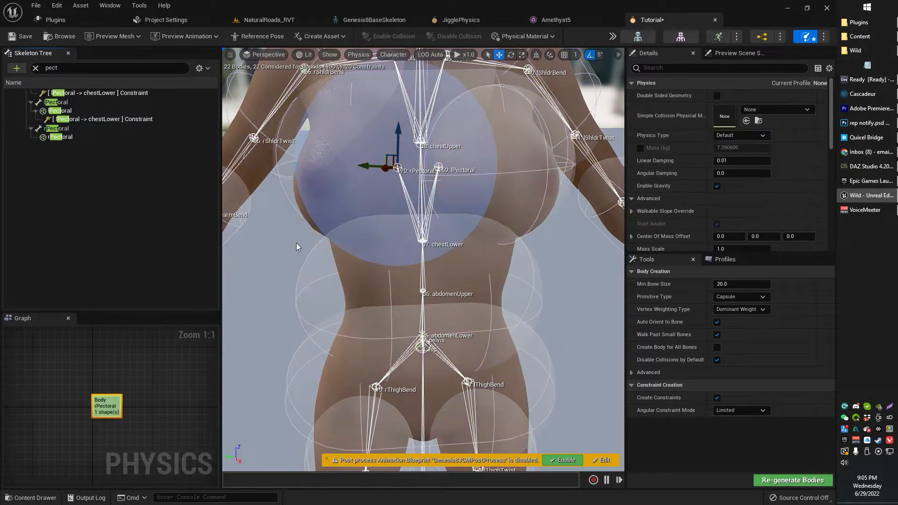
click(68, 140)
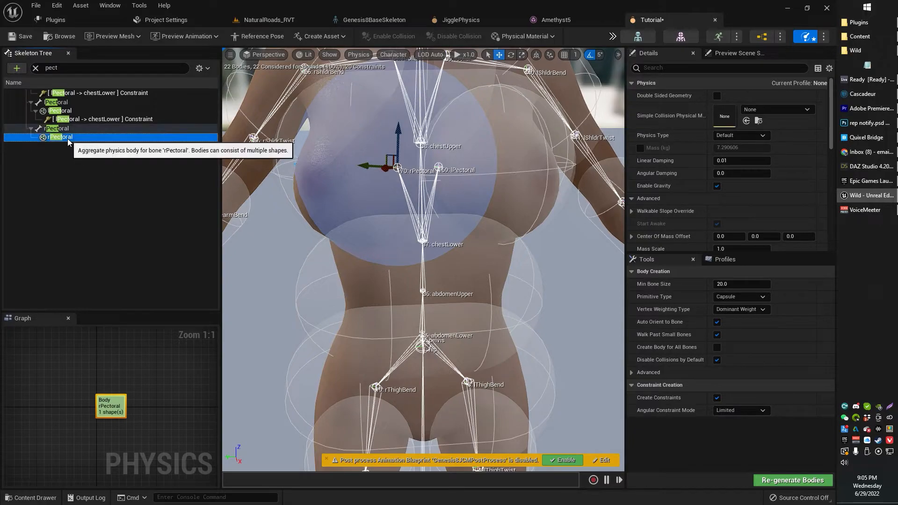
Copy the lPectoral body's properties and paste them onto the rPectoral body
click(63, 111)
right_click(64, 113)
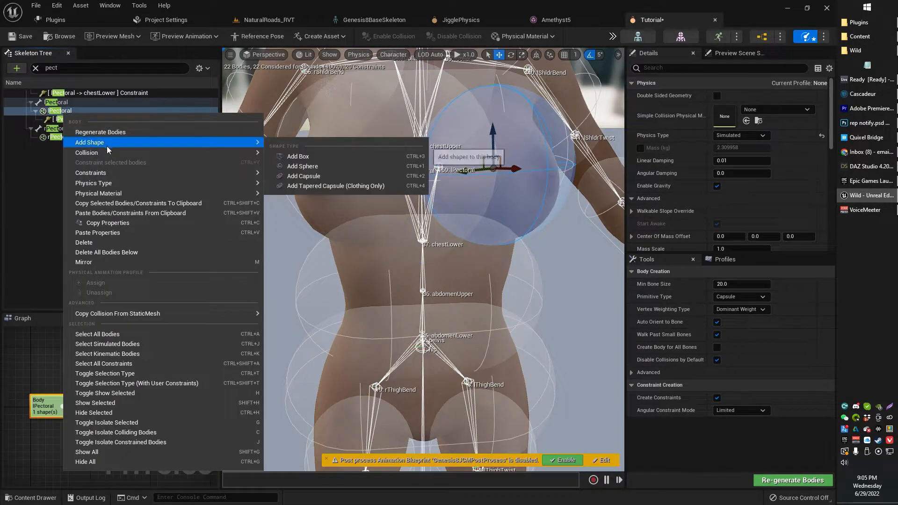
mouse_move(117, 156)
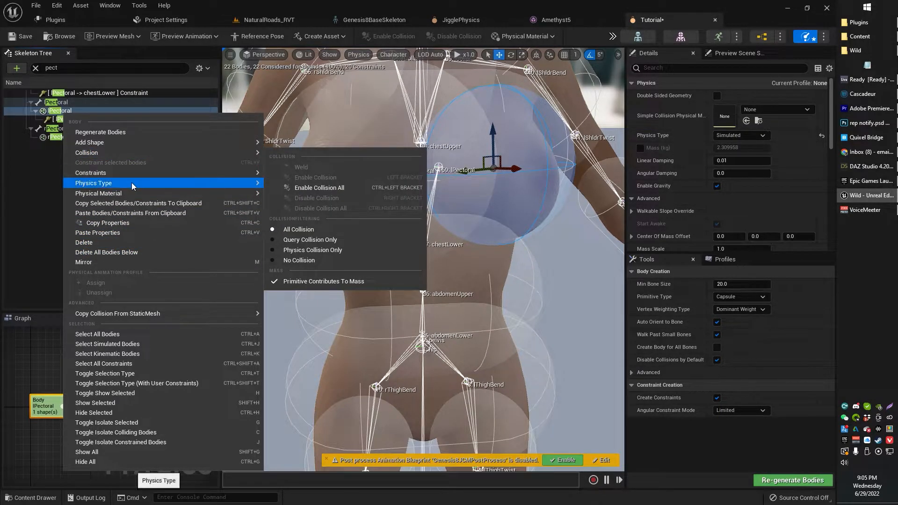
click(131, 222)
click(62, 139)
right_click(62, 140)
mouse_move(117, 204)
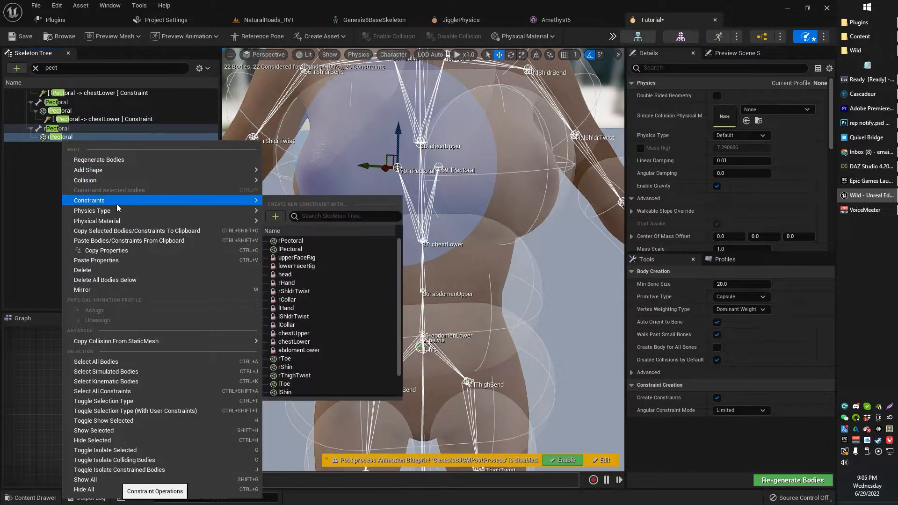
click(127, 260)
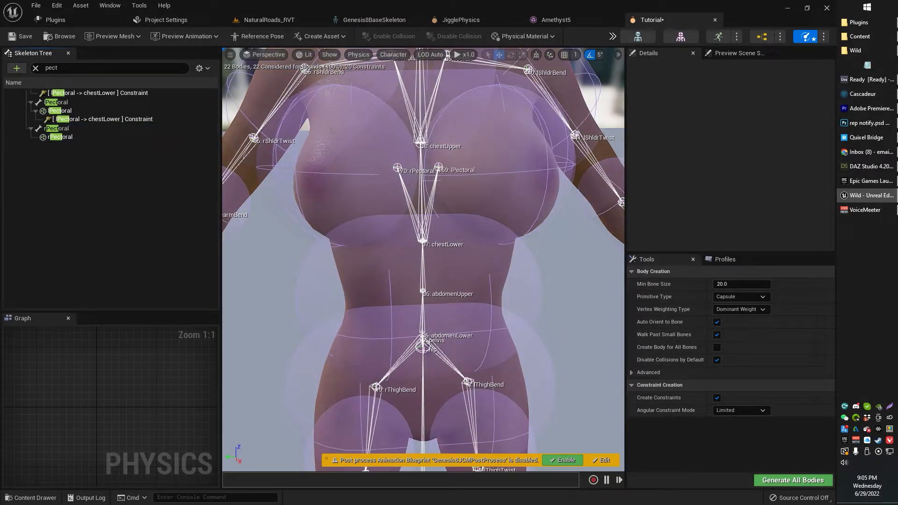
Check the rPectoral body's placement in the viewport, and select the constraint between lPectoral and chestLower
click(332, 131)
right_drag(455, 147, 449, 192)
right_drag(332, 141, 330, 119)
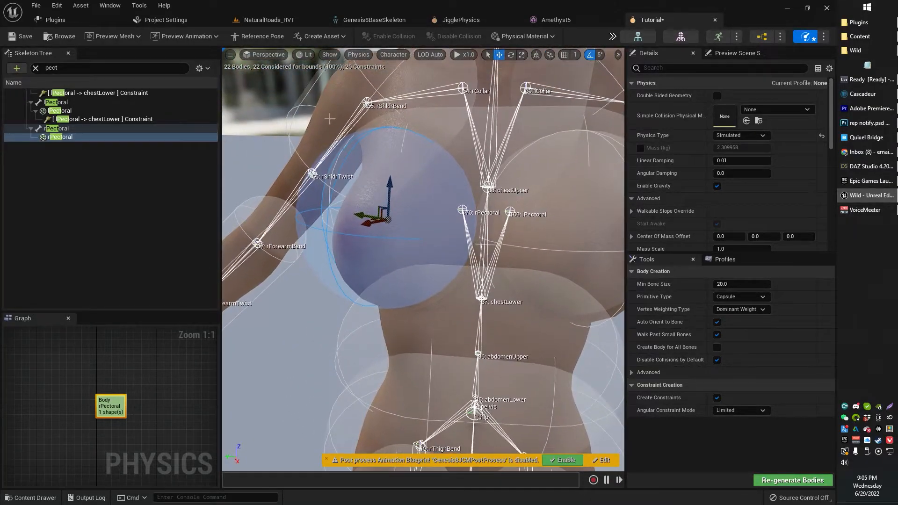
click(110, 119)
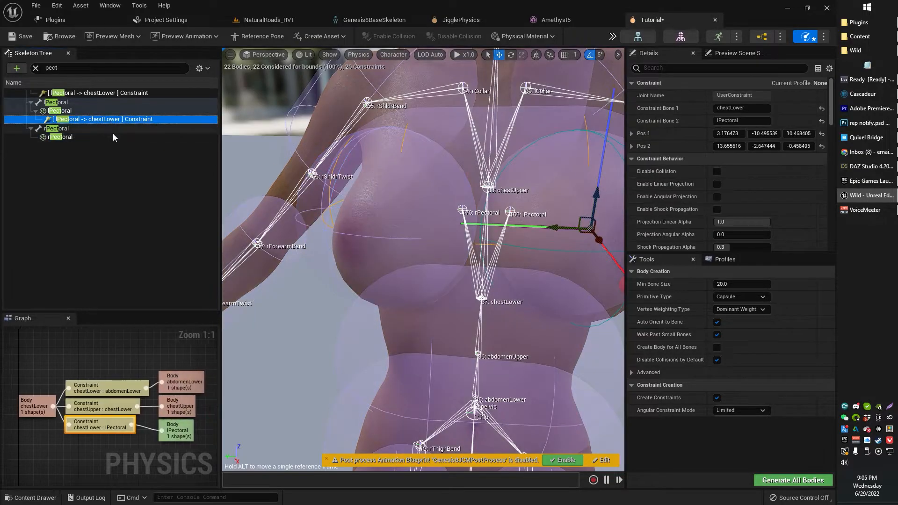
right_drag(377, 218, 390, 248)
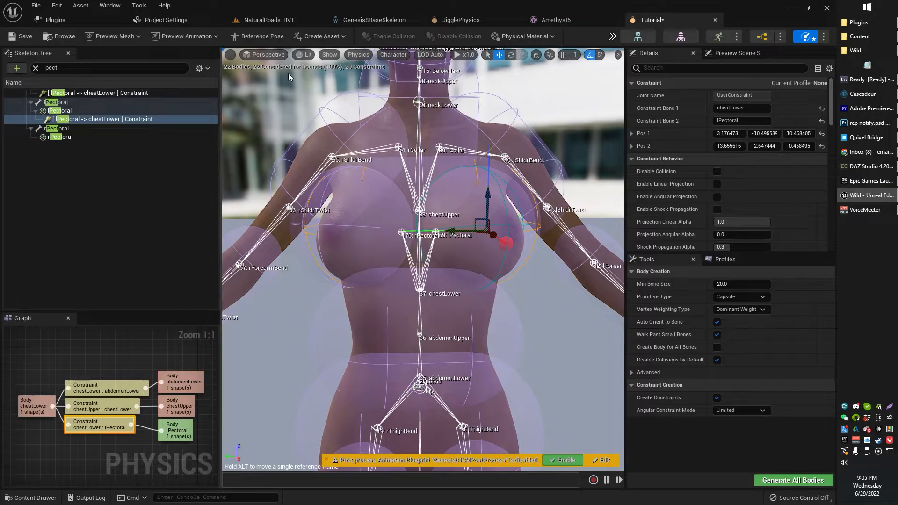
Play the NaturalRoads_RVT level in a standalone preview, watch the animated characters, and exit the preview
click(268, 20)
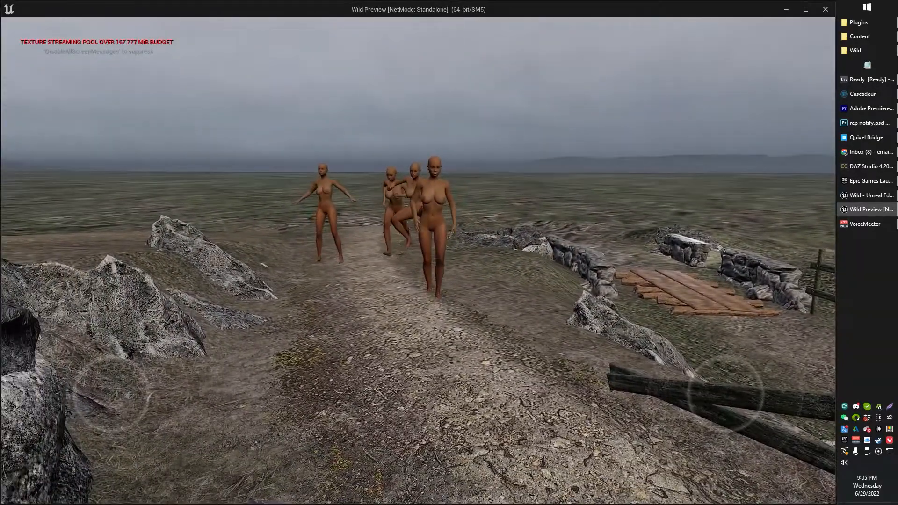
key(Escape)
right_drag(462, 192, 491, 220)
key(d)
key(a)
key(d)
key(w)
key(d)
key(a)
key(w)
key(s)
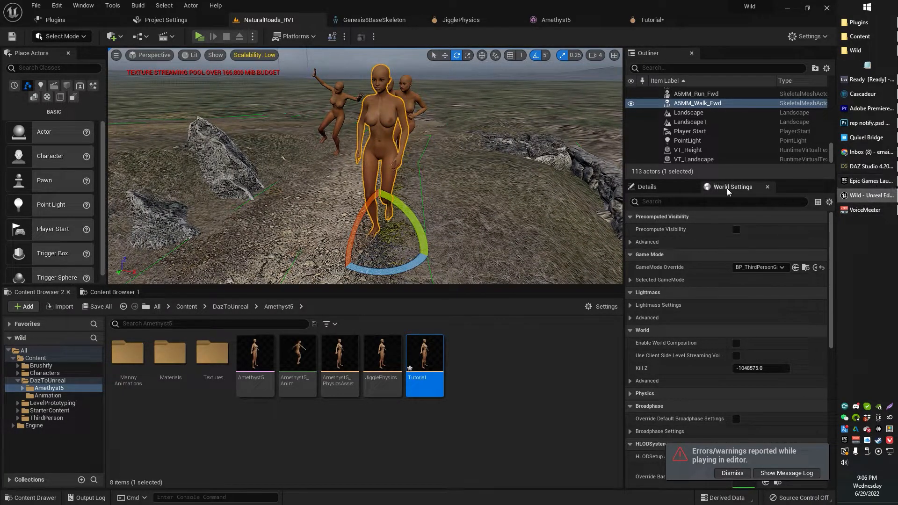
Examine the A5MM_Walk_Fwd character up close and from different angles in the level
key(w)
right_drag(374, 178, 398, 164)
key(d)
key(a)
key(w)
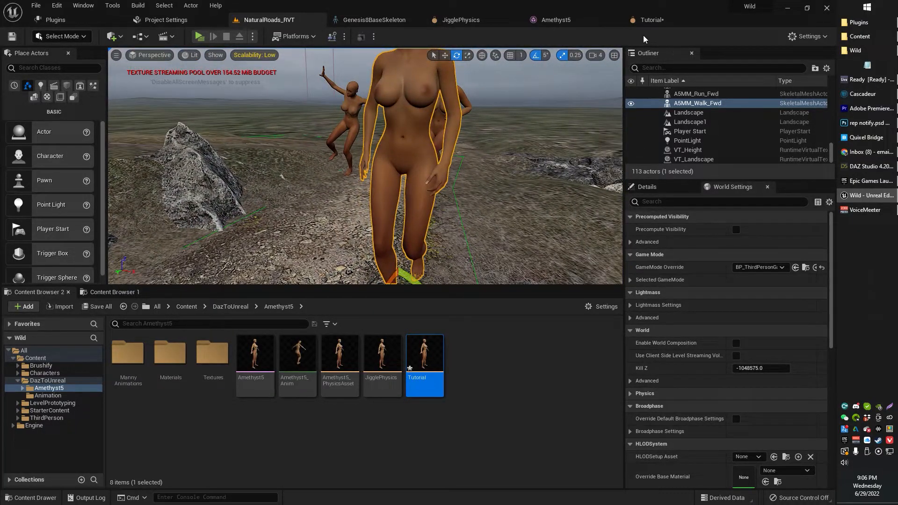
click(863, 170)
click(863, 170)
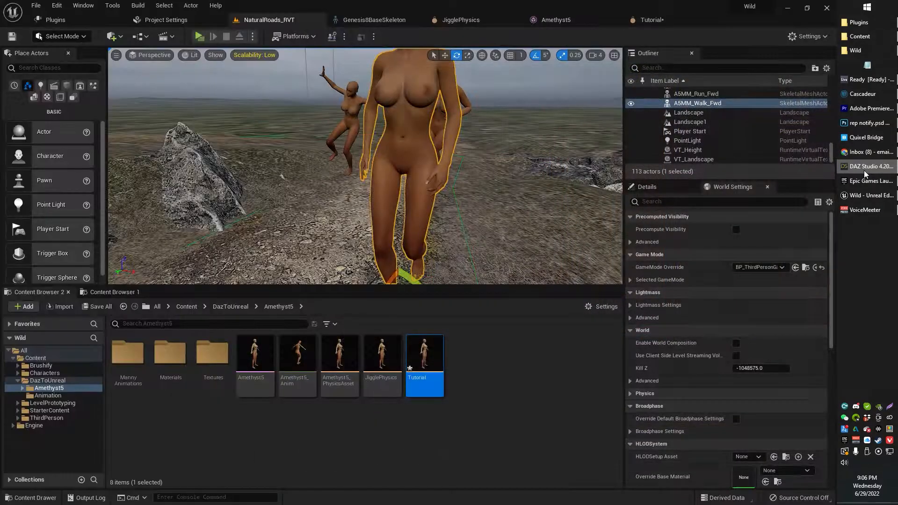
key(d)
right_drag(402, 166, 365, 165)
key(a)
key(a)
key(s)
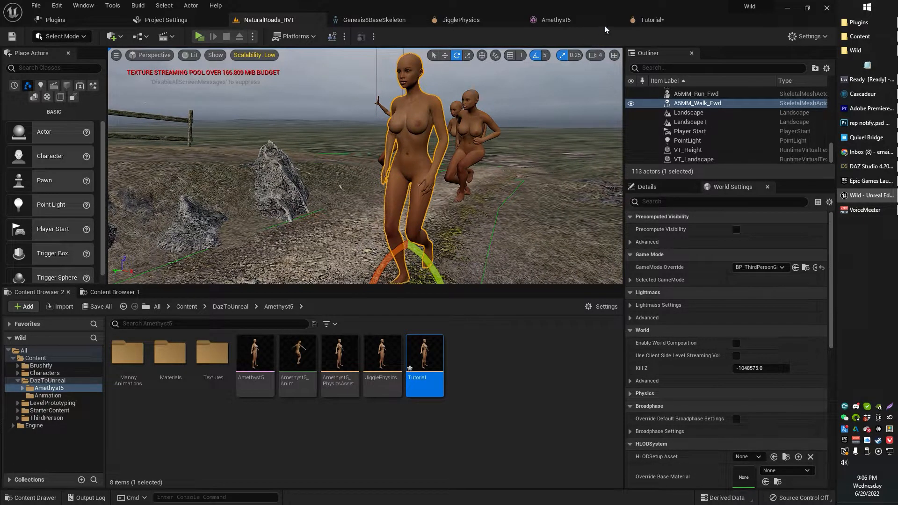
Open the JigglePhysics asset and examine its pelvis and chest bodies from several angles
click(463, 25)
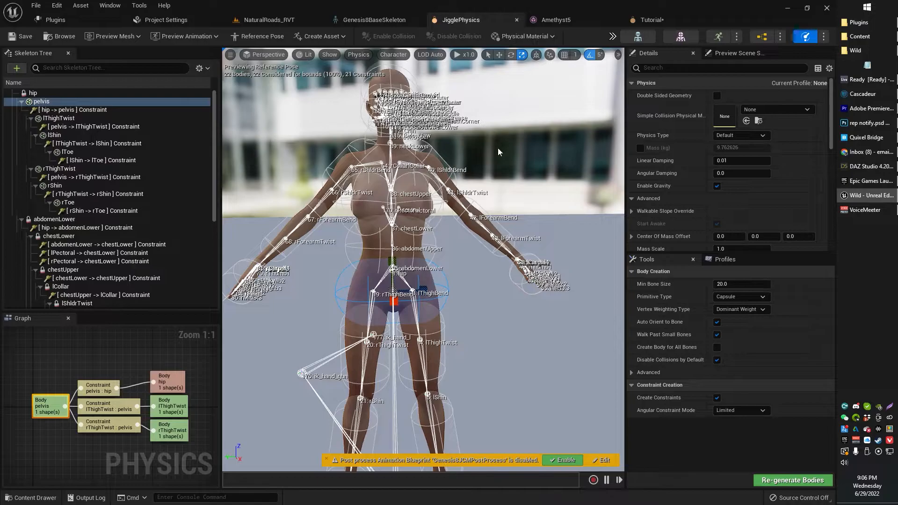
key(s)
right_drag(496, 159, 500, 185)
key(w)
right_drag(427, 175, 426, 175)
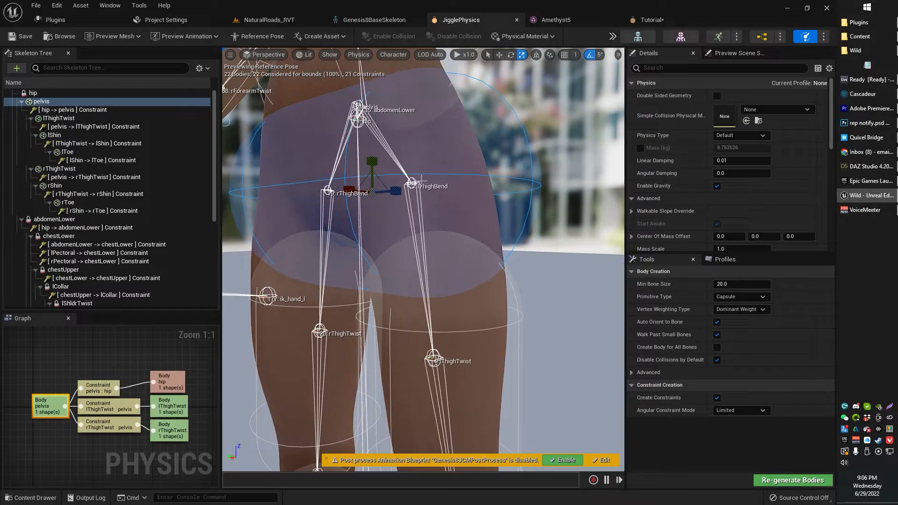
right_drag(451, 155, 483, 254)
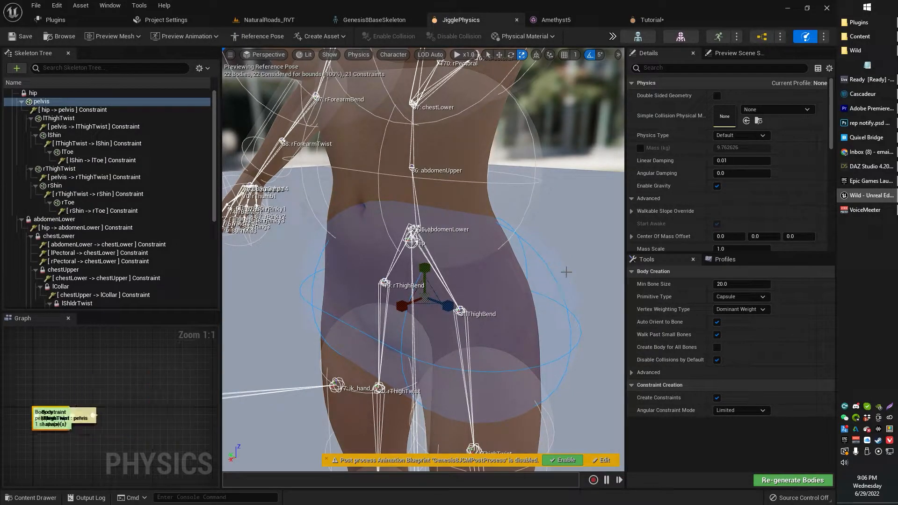
right_drag(511, 243, 511, 216)
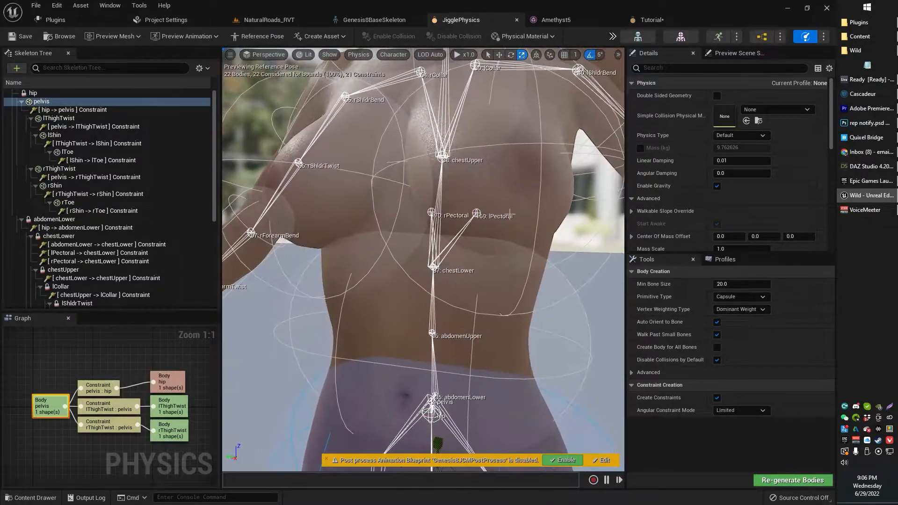
click(492, 173)
right_drag(493, 173, 495, 265)
right_drag(466, 306, 439, 328)
click(441, 243)
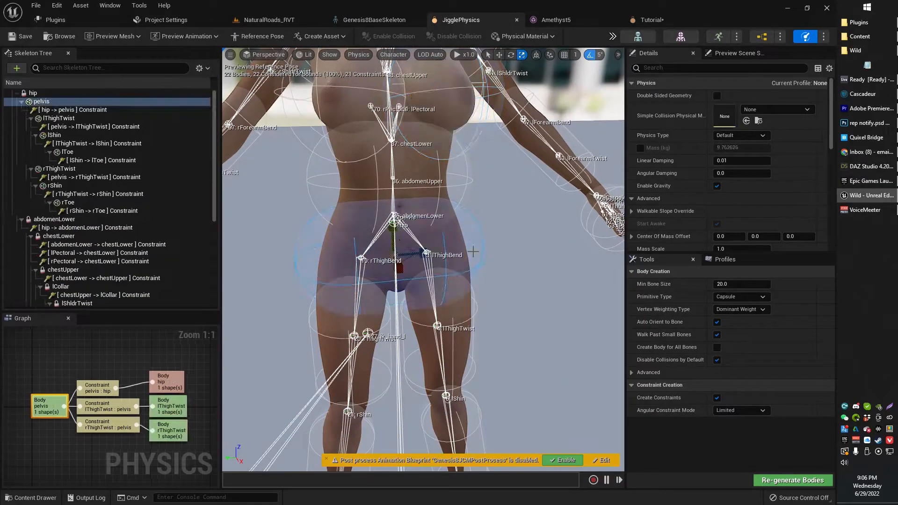
Simulate the JigglePhysics asset with the pelvis body selected, stop the simulation, and inspect the pelvis and thigh bodies
key(alt+s)
mouse_move(480, 291)
right_down()
mouse_move(480, 304)
mouse_move(480, 276)
right_up()
right_drag(466, 245, 464, 233)
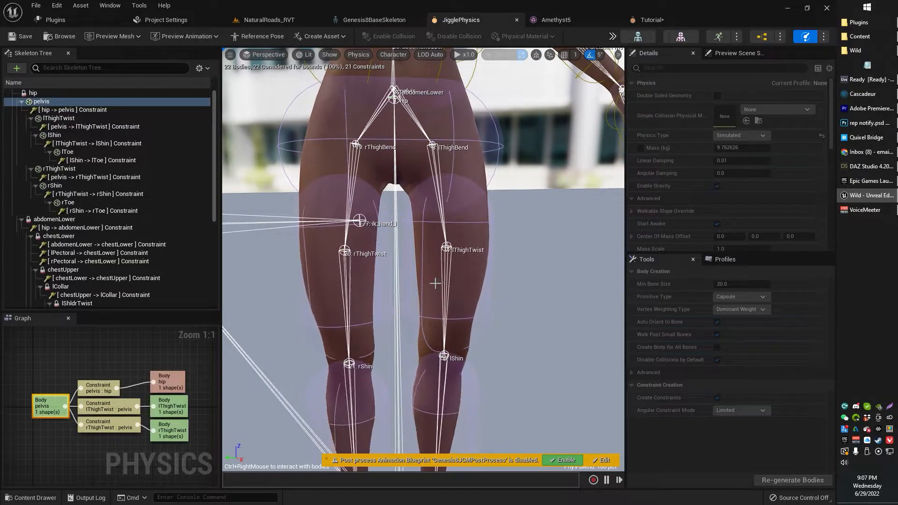
key(alt+s)
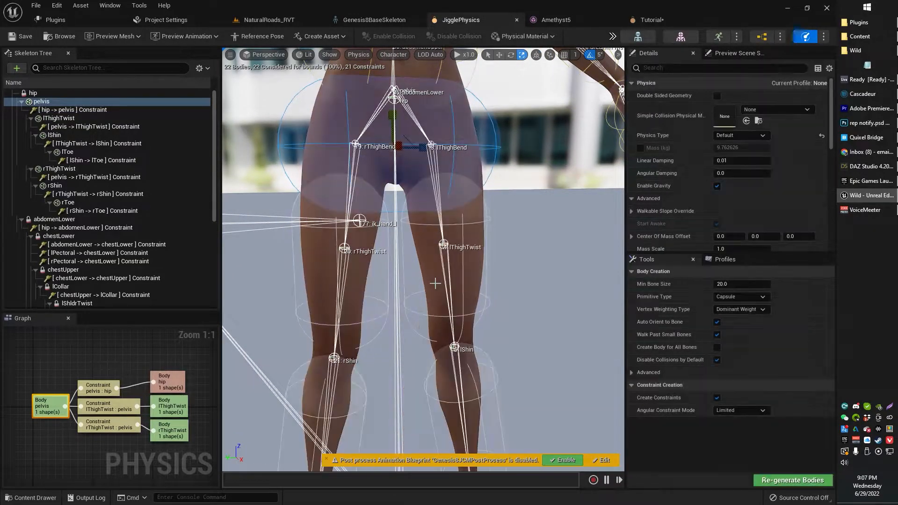
right_drag(435, 283, 454, 297)
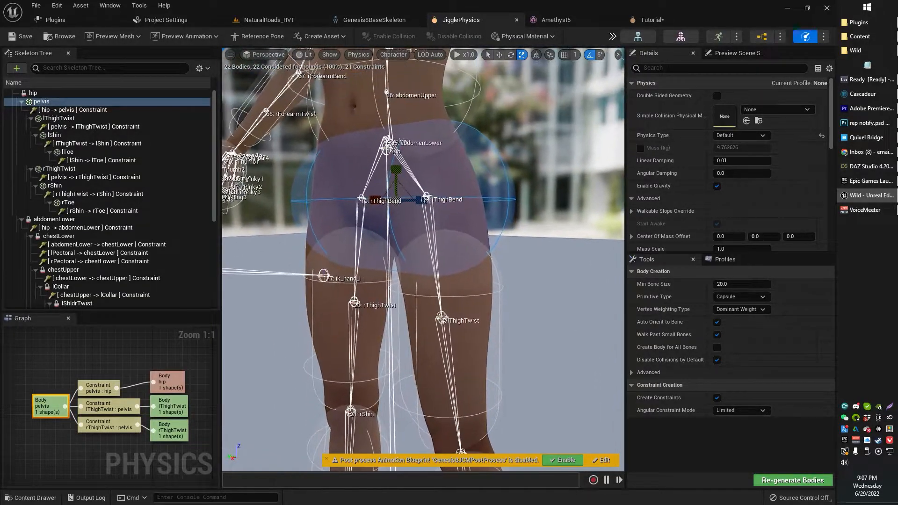
mouse_move(526, 207)
right_down()
mouse_move(528, 218)
mouse_move(525, 209)
right_up()
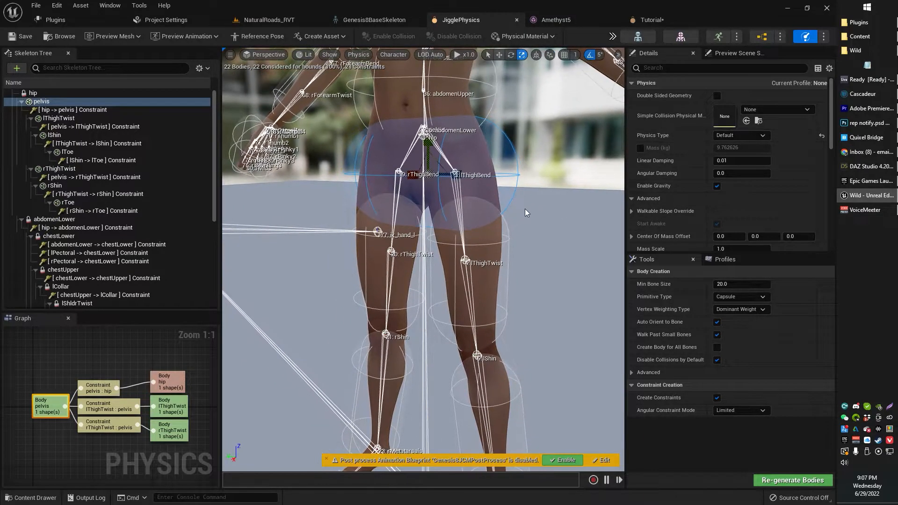